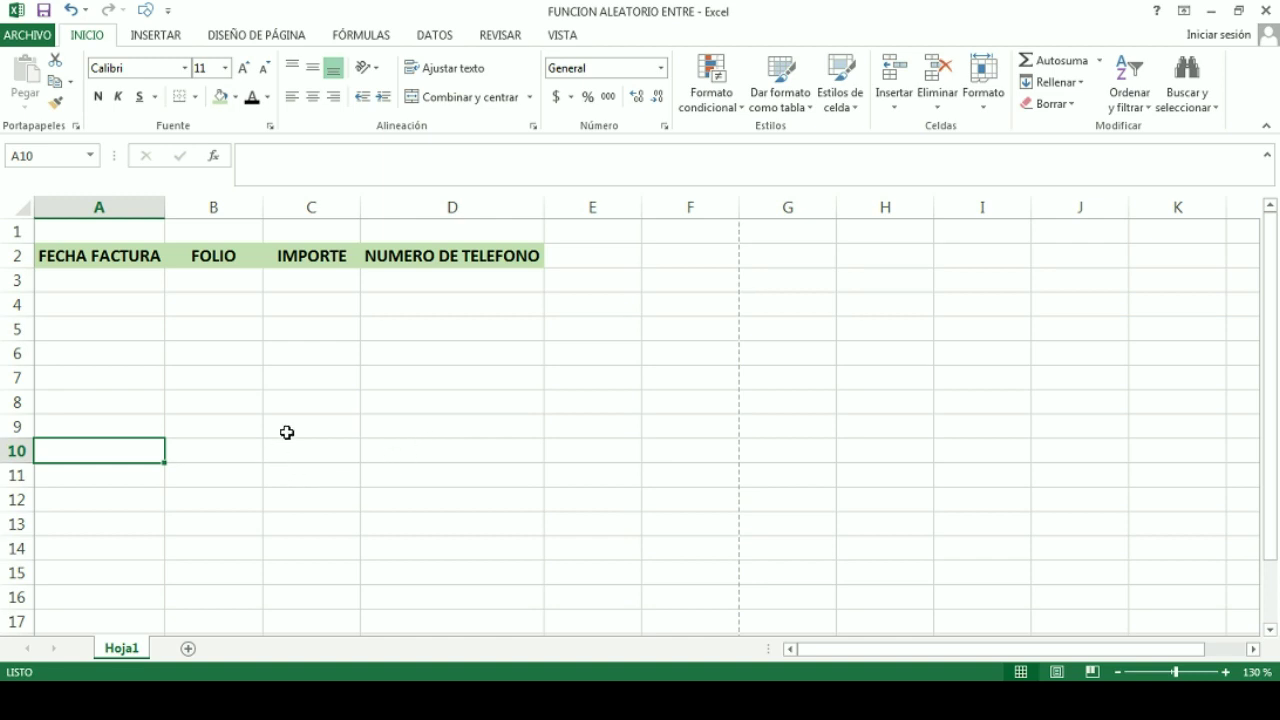
Select various cells in the FOLIO and IMPORTE columns of the invoice table
left_click(183, 312)
left_click_drag(203, 356, 215, 380)
left_click(229, 475)
left_click(237, 309)
left_click(217, 477)
left_click(357, 380)
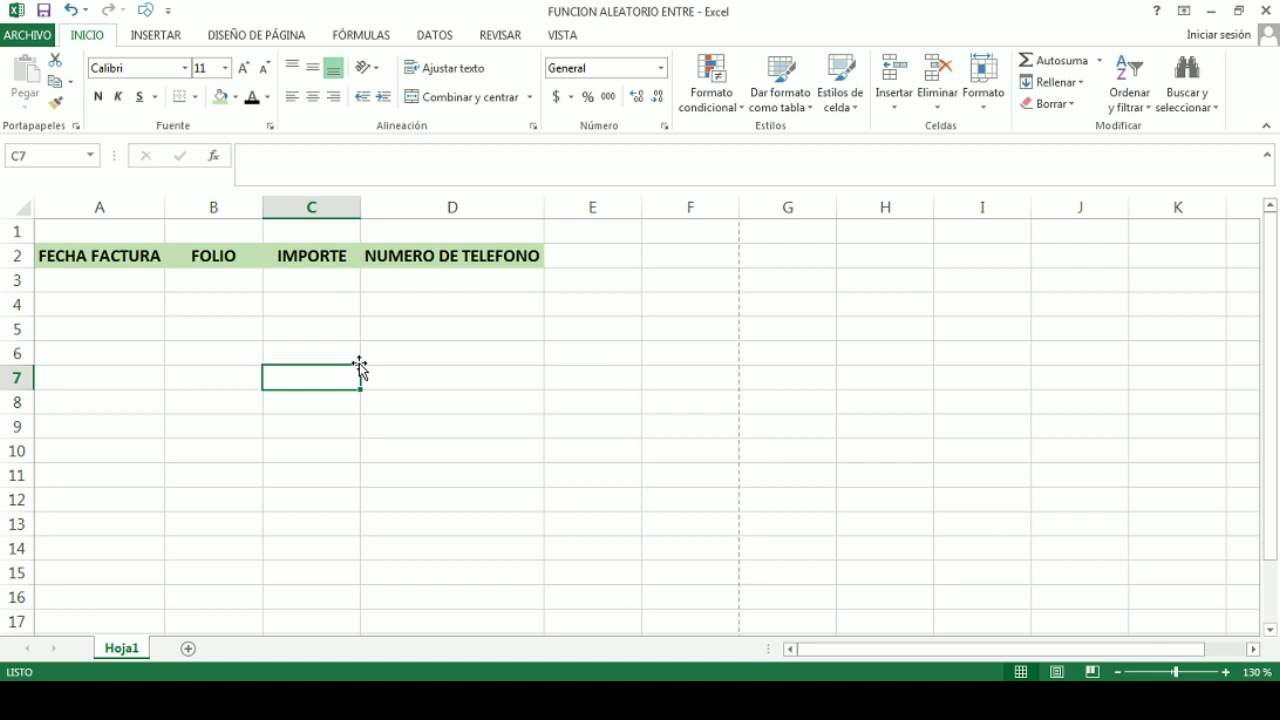
left_click(336, 310)
left_click(326, 331)
left_click(326, 400)
left_click(327, 472)
left_click(294, 554)
left_click(309, 297)
left_click(300, 377)
left_click(289, 403)
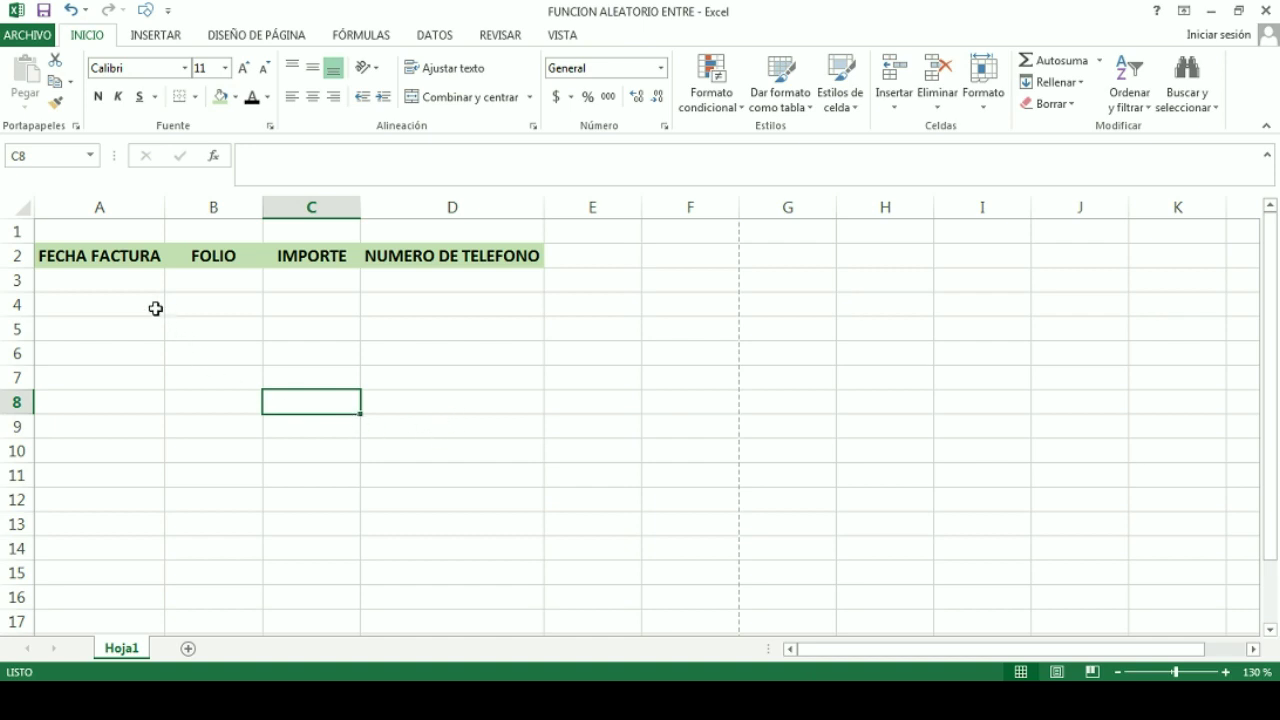
Select the headers and empty cells under FECHA FACTURA, FOLIO, IMPORTE and NUMERO DE TELEFONO
left_click(115, 252)
left_click(174, 260)
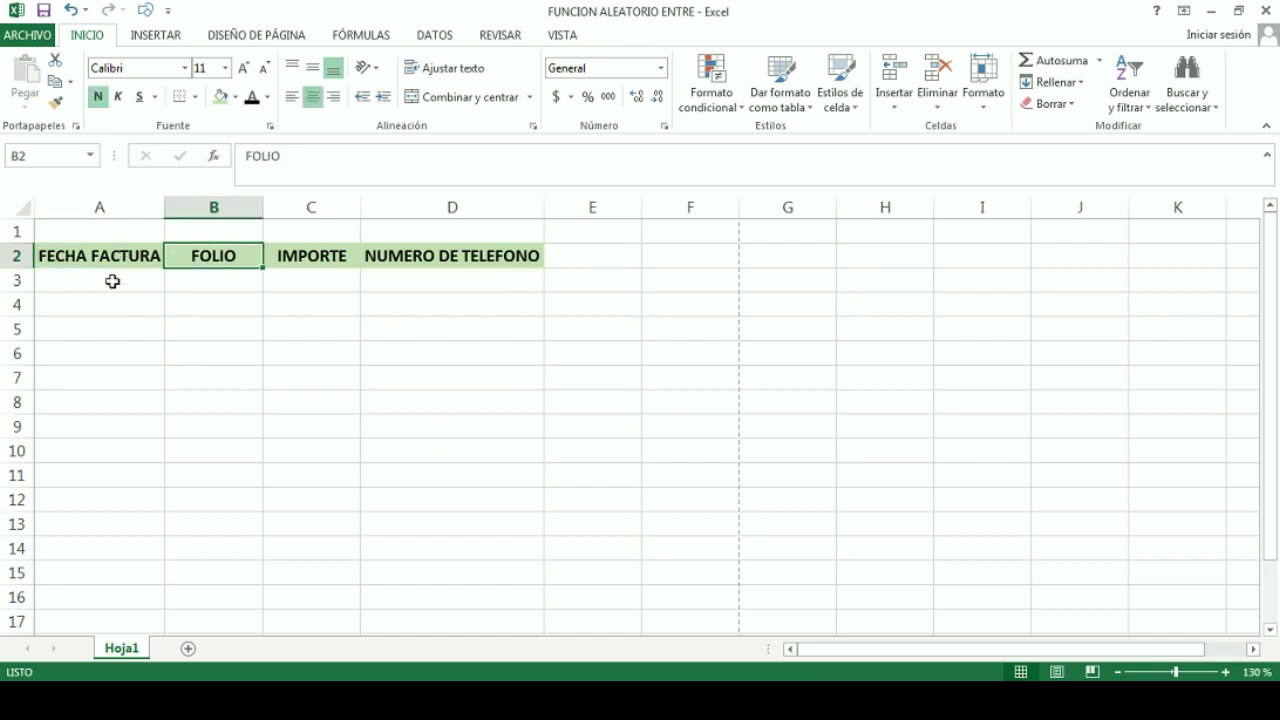
left_click(111, 280)
left_click(204, 275)
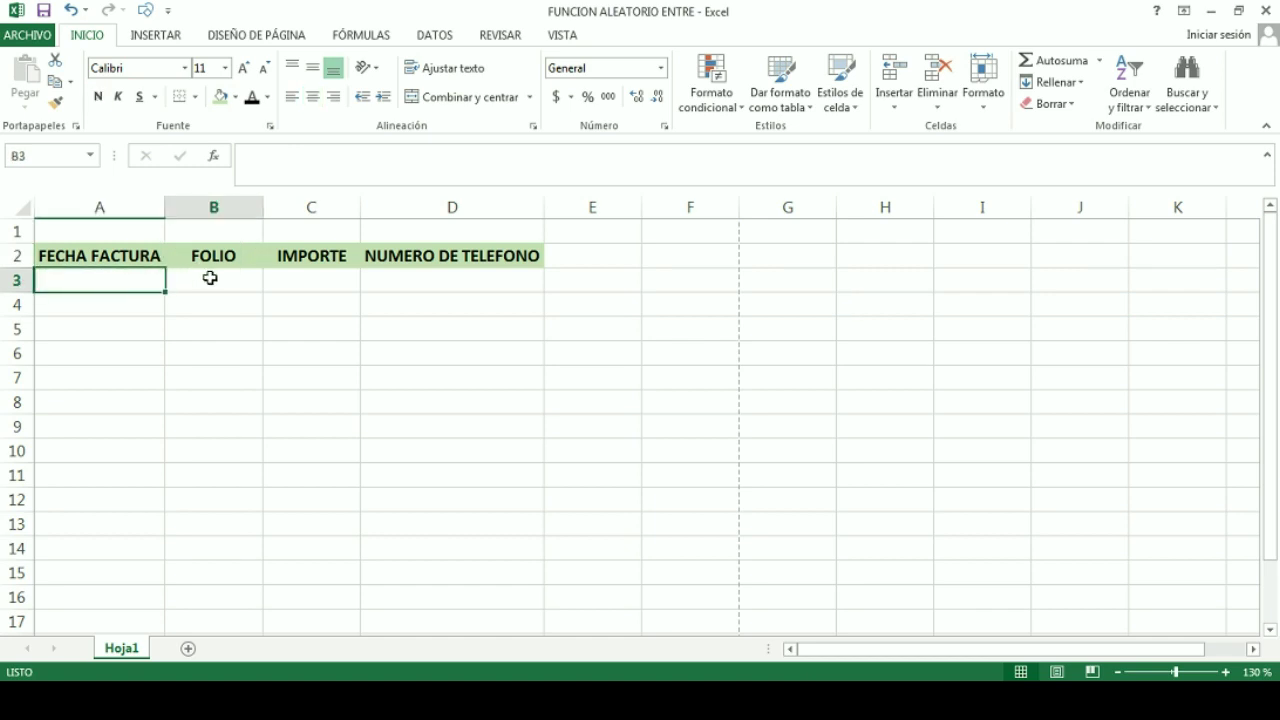
left_click(297, 275)
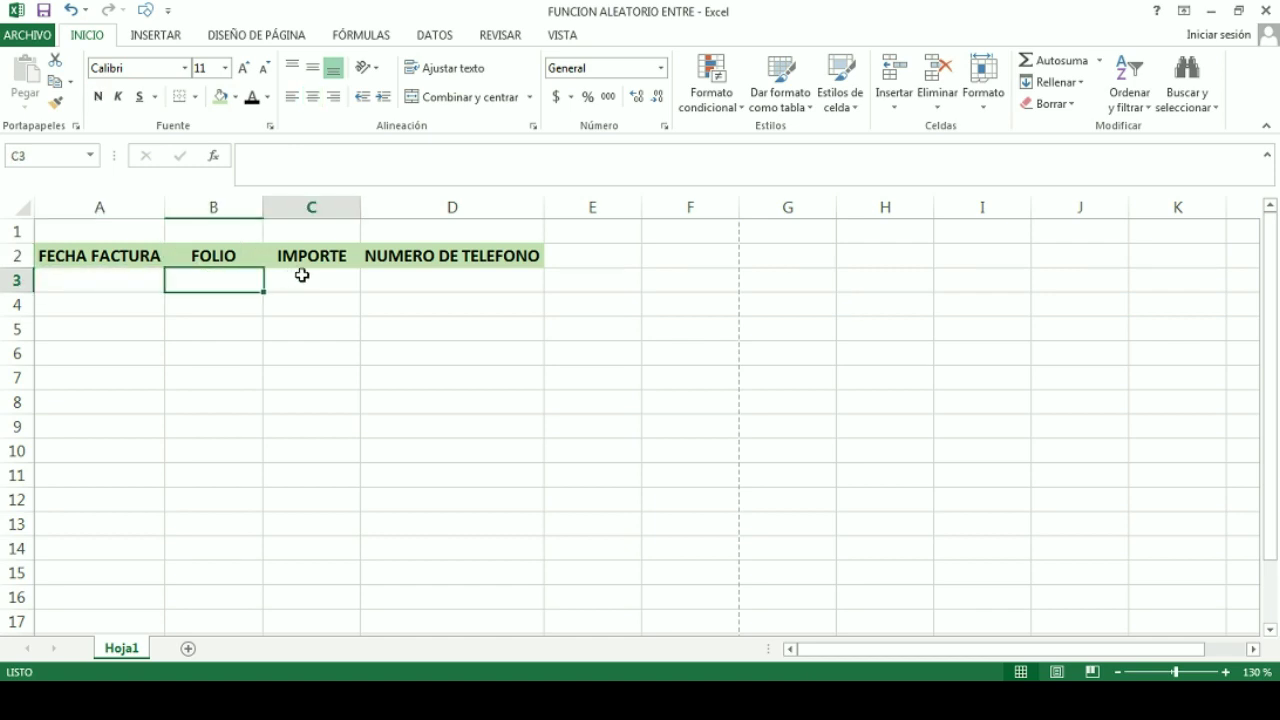
left_click(466, 267)
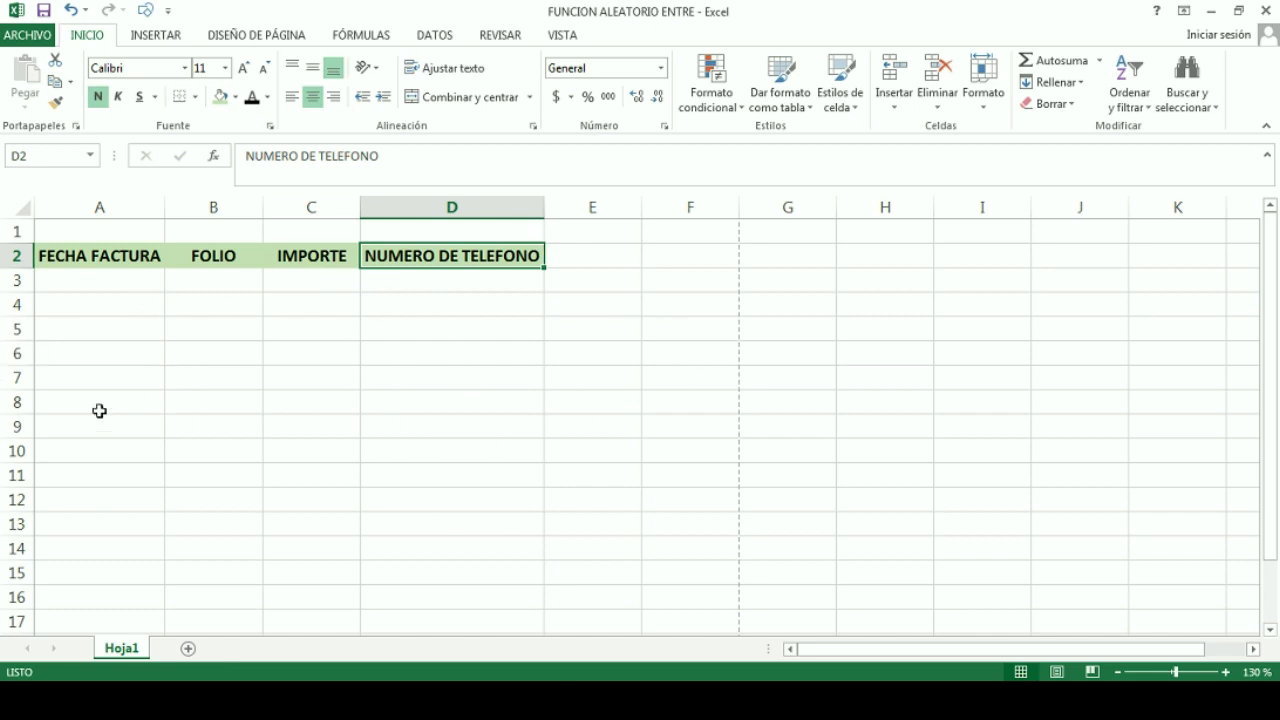
mouse_move(80, 278)
left_mouse_down()
mouse_move(108, 376)
mouse_move(114, 546)
left_mouse_up()
left_click(257, 335)
left_click(431, 284)
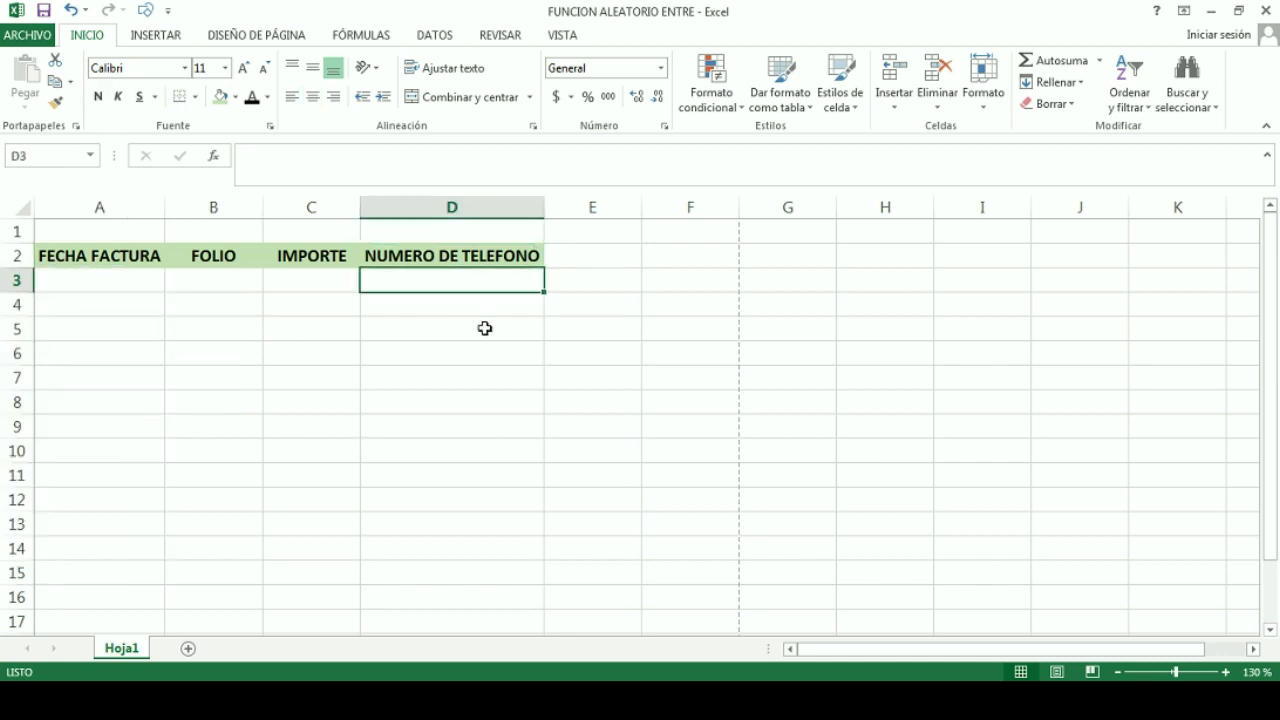
Start an ALEATORIO.ENTRE formula in A3 from Math and Trigonometry, then cancel it
left_click(108, 293)
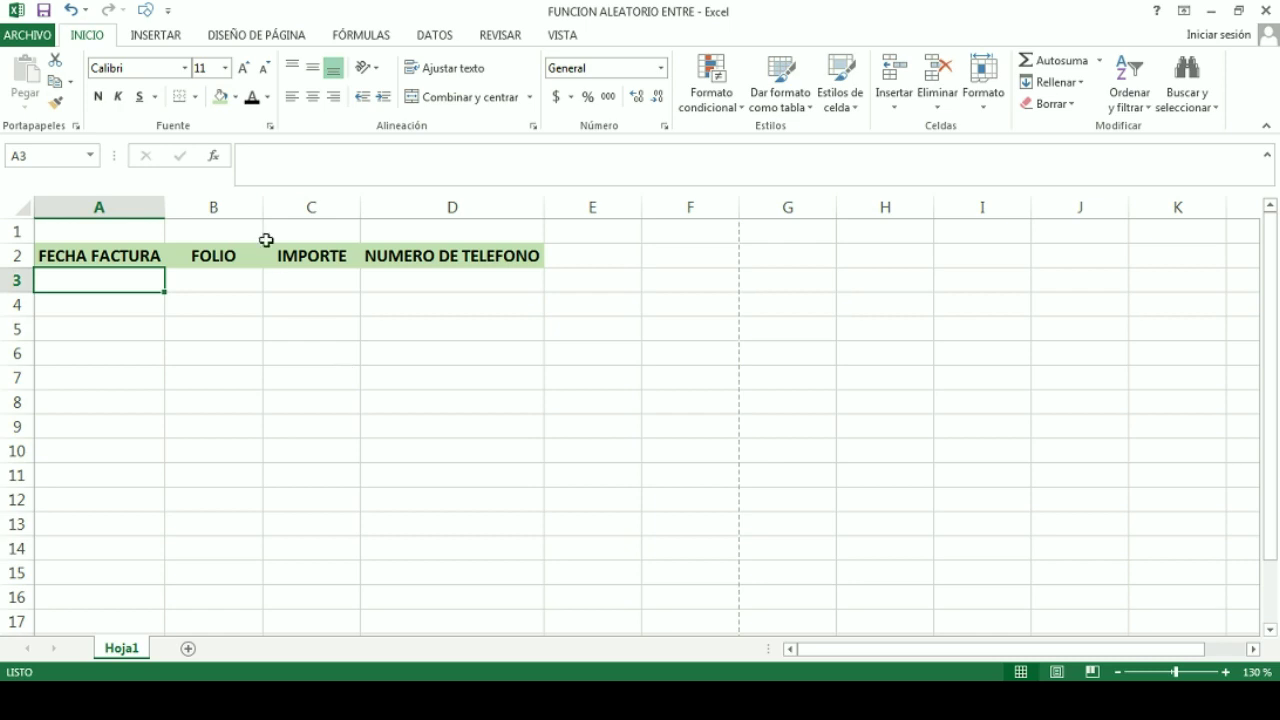
left_click(216, 160)
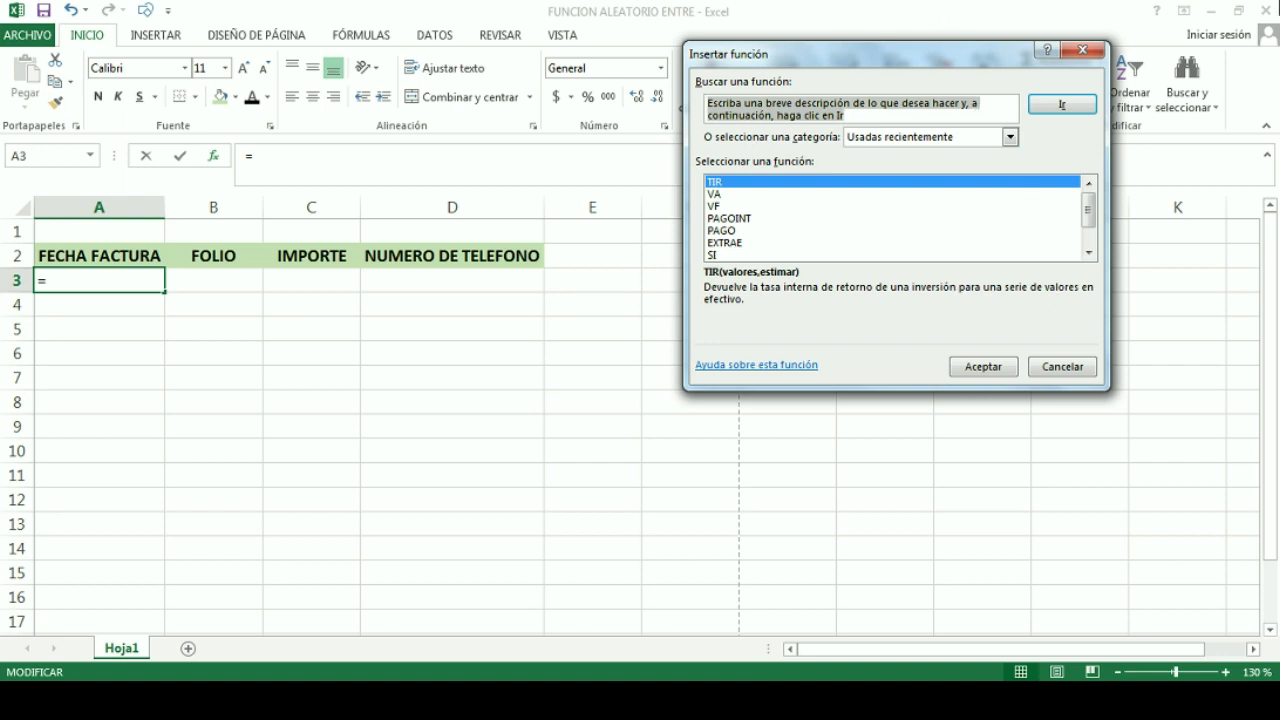
left_click(1012, 139)
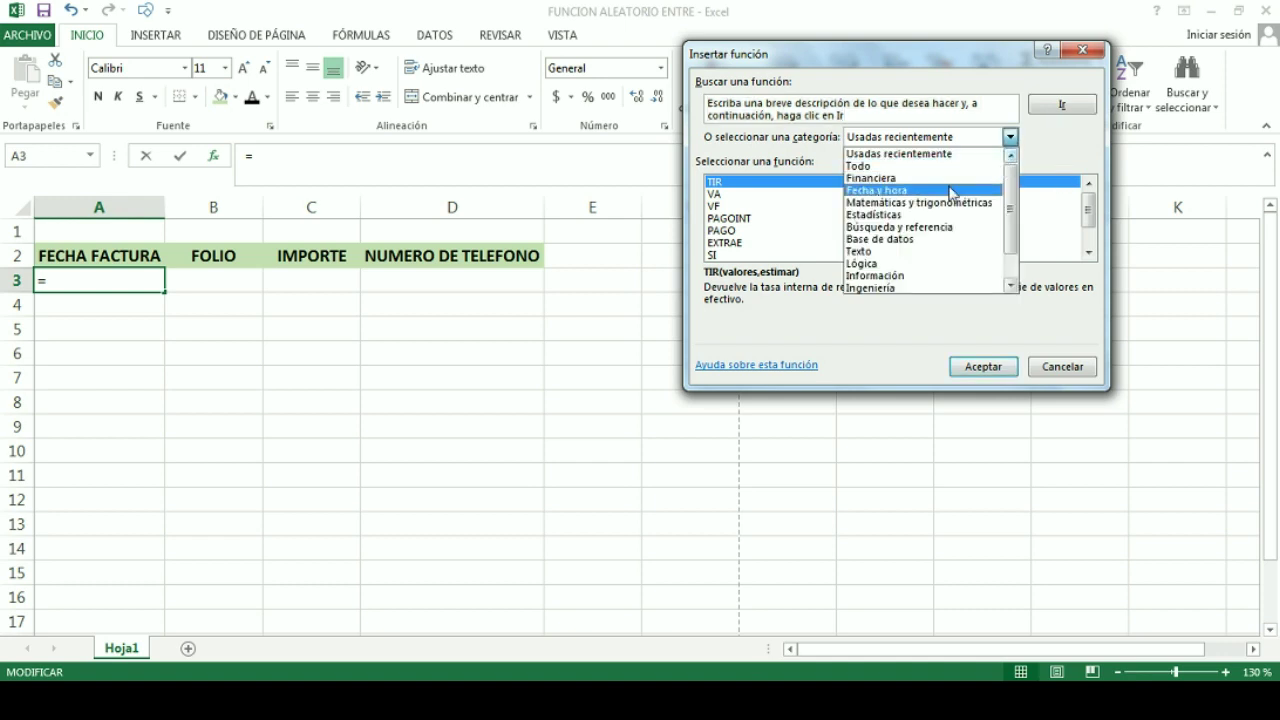
left_click(928, 215)
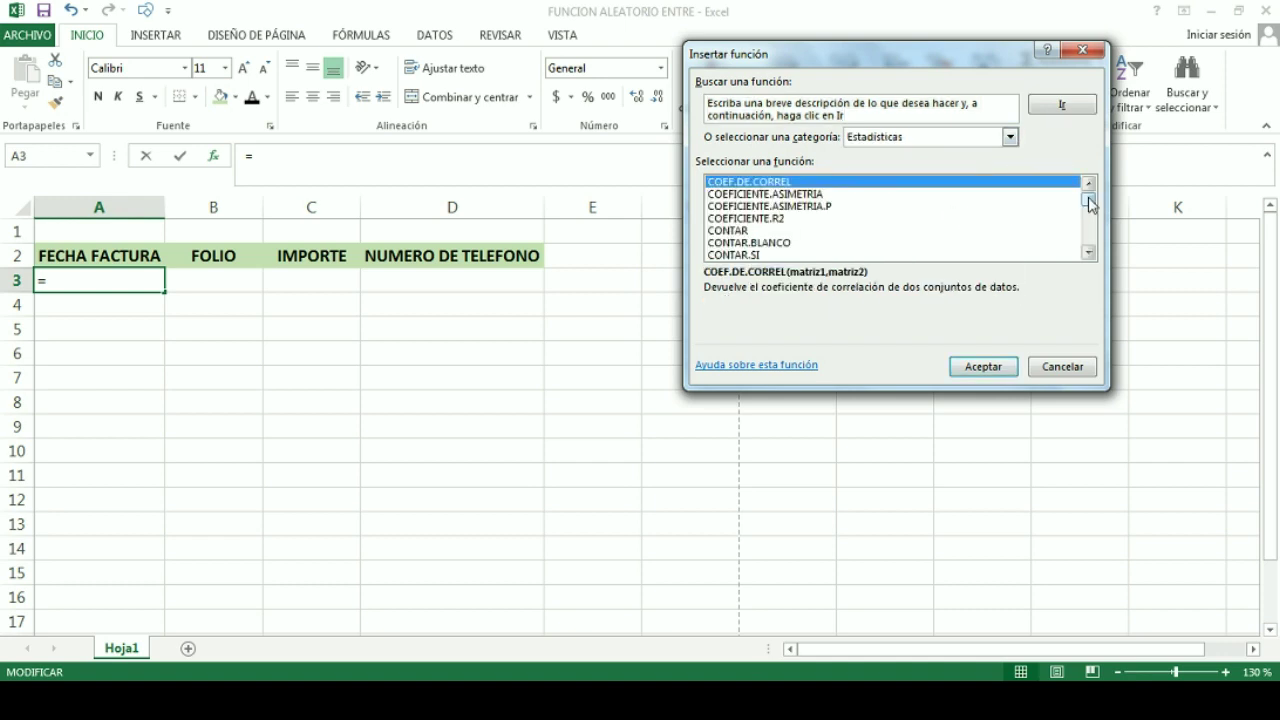
left_click_drag(1090, 204, 1062, 164)
left_click(1010, 137)
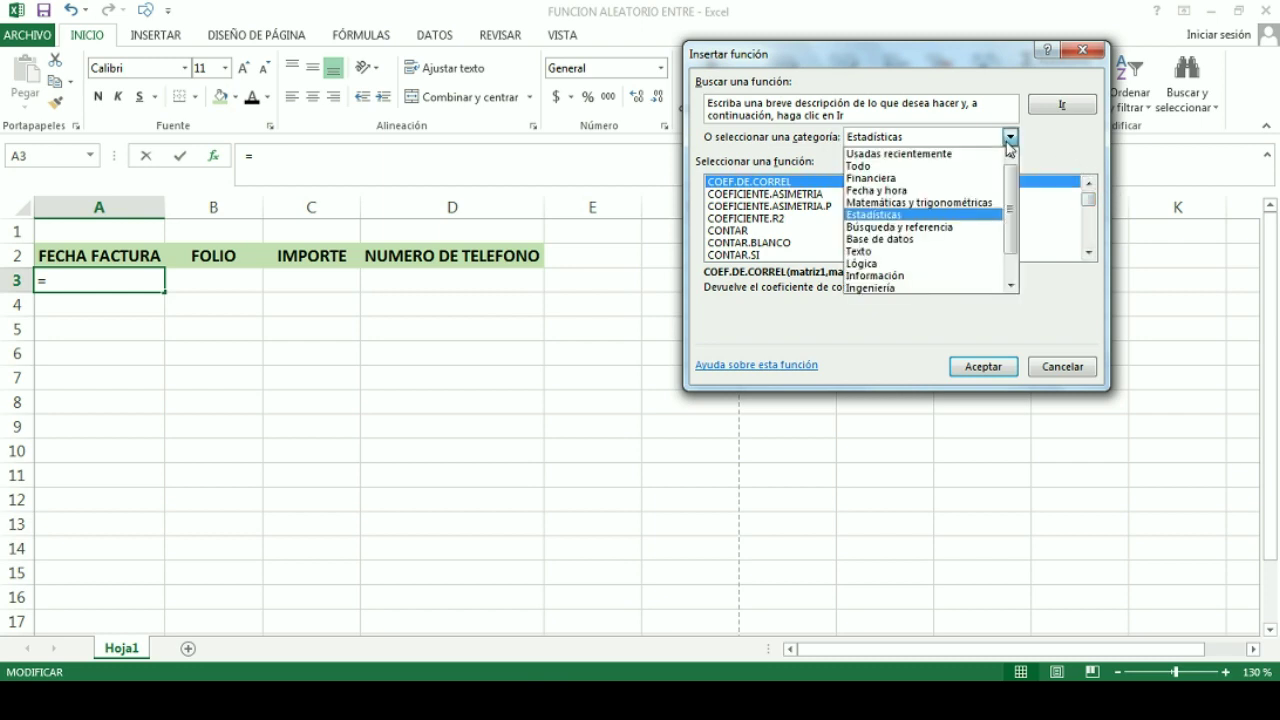
left_click(905, 203)
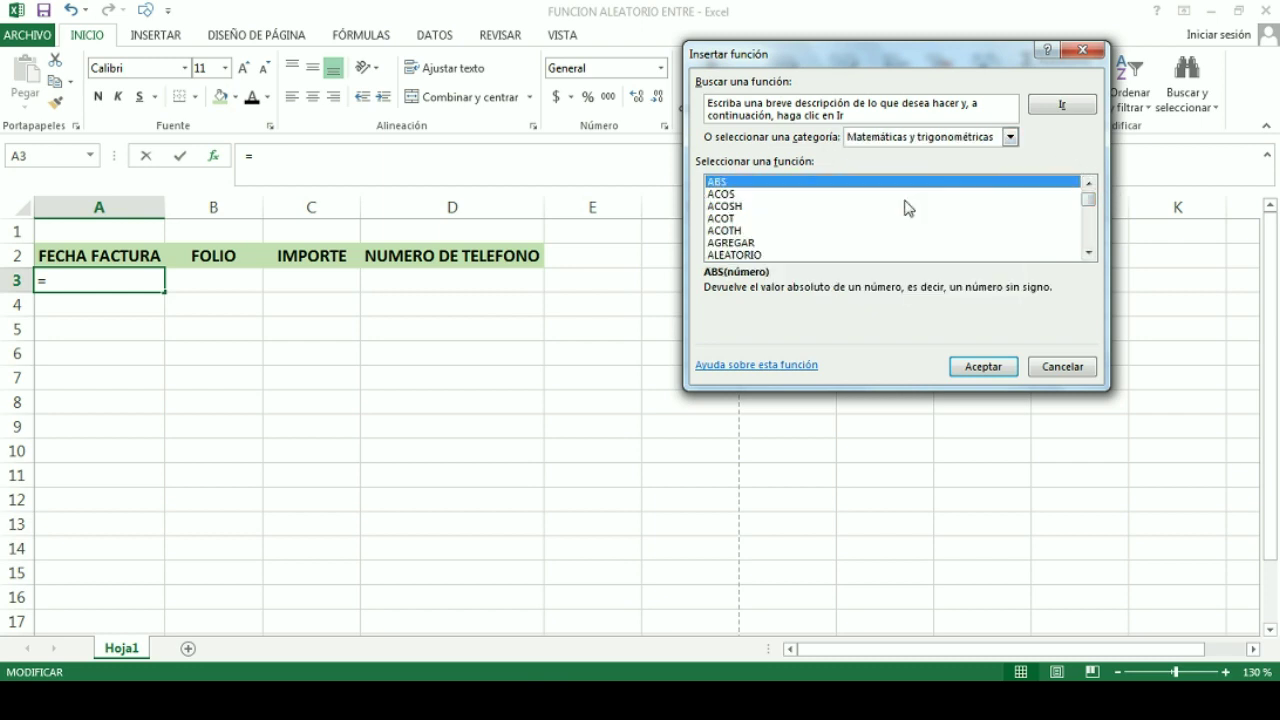
double_click(1089, 253)
left_click(1089, 253)
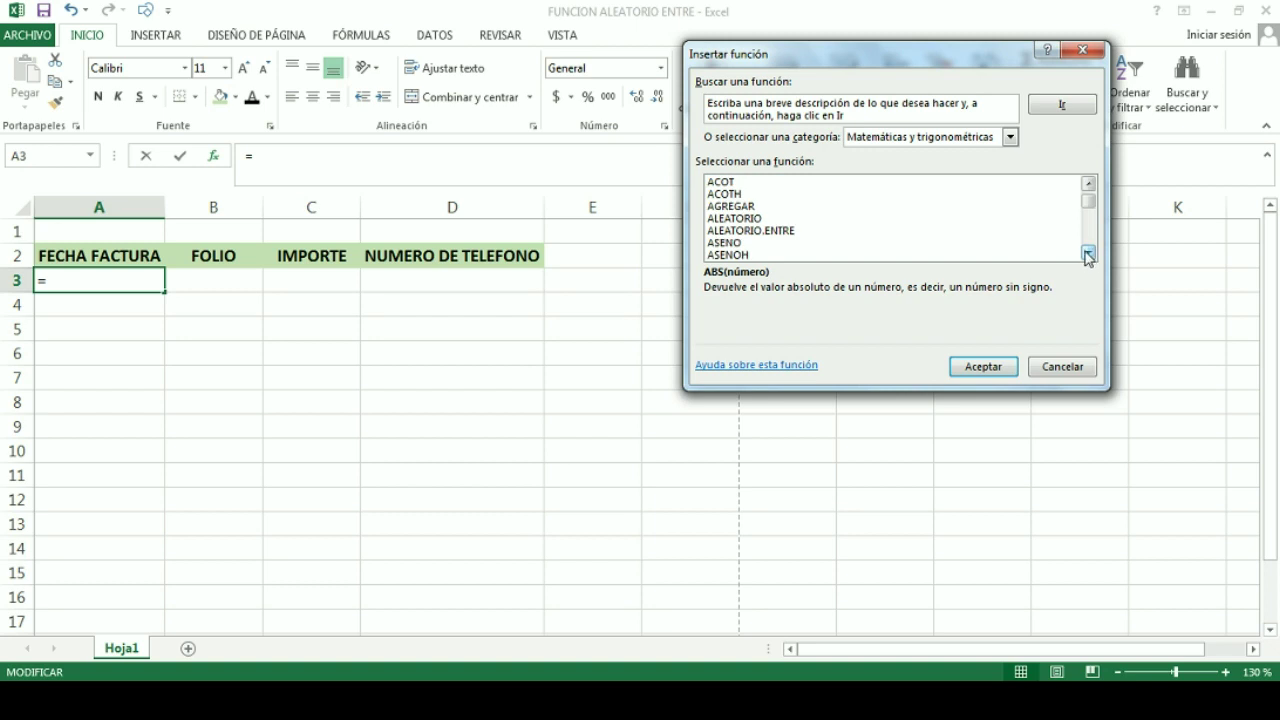
left_click(772, 233)
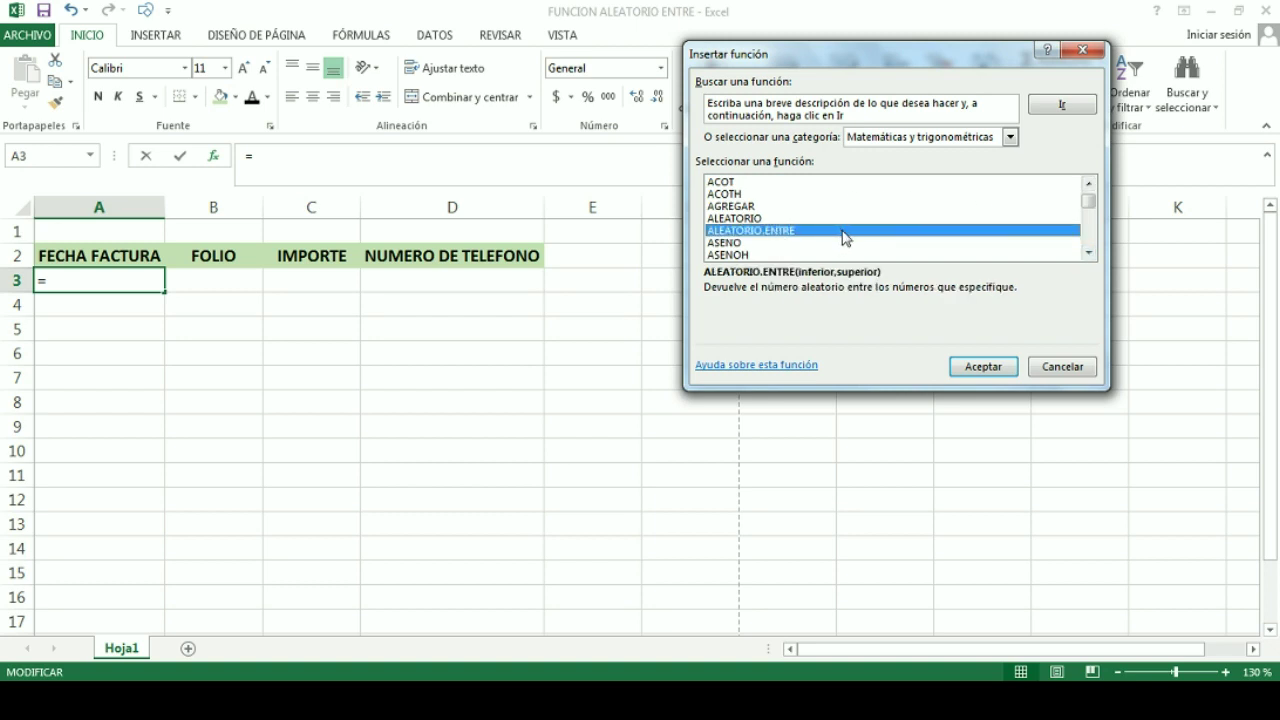
double_click(785, 236)
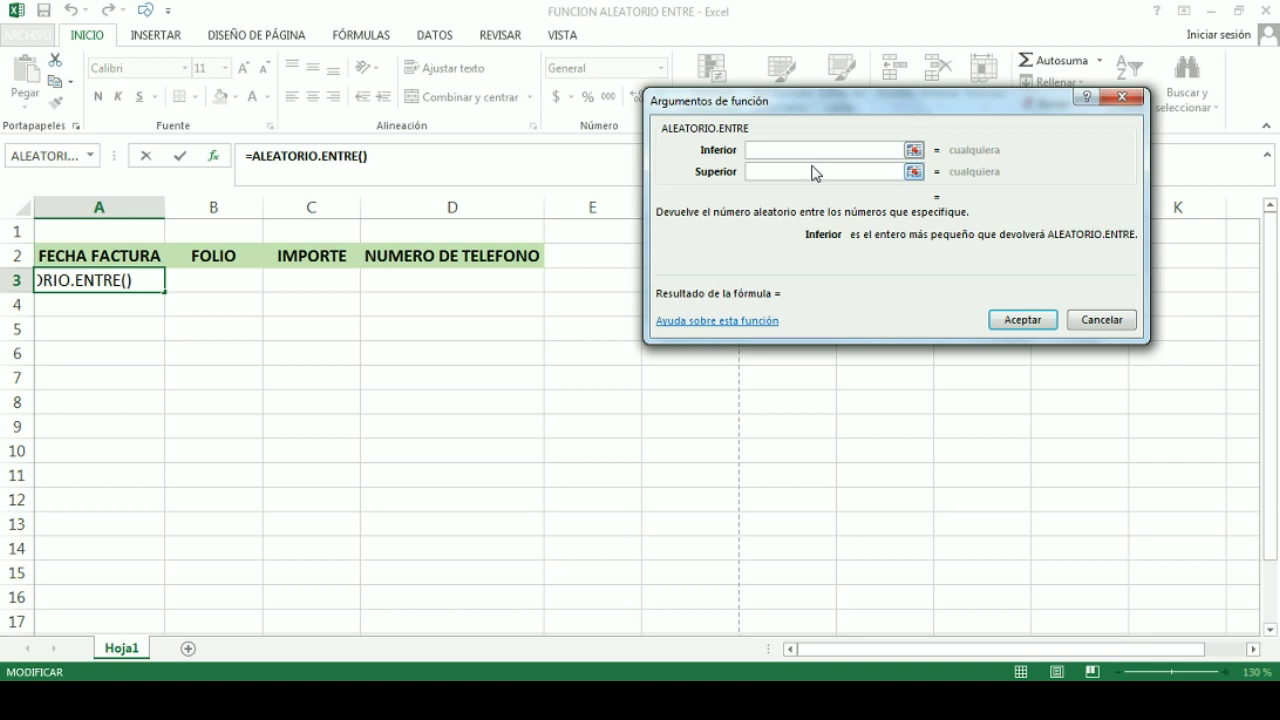
left_click(800, 172)
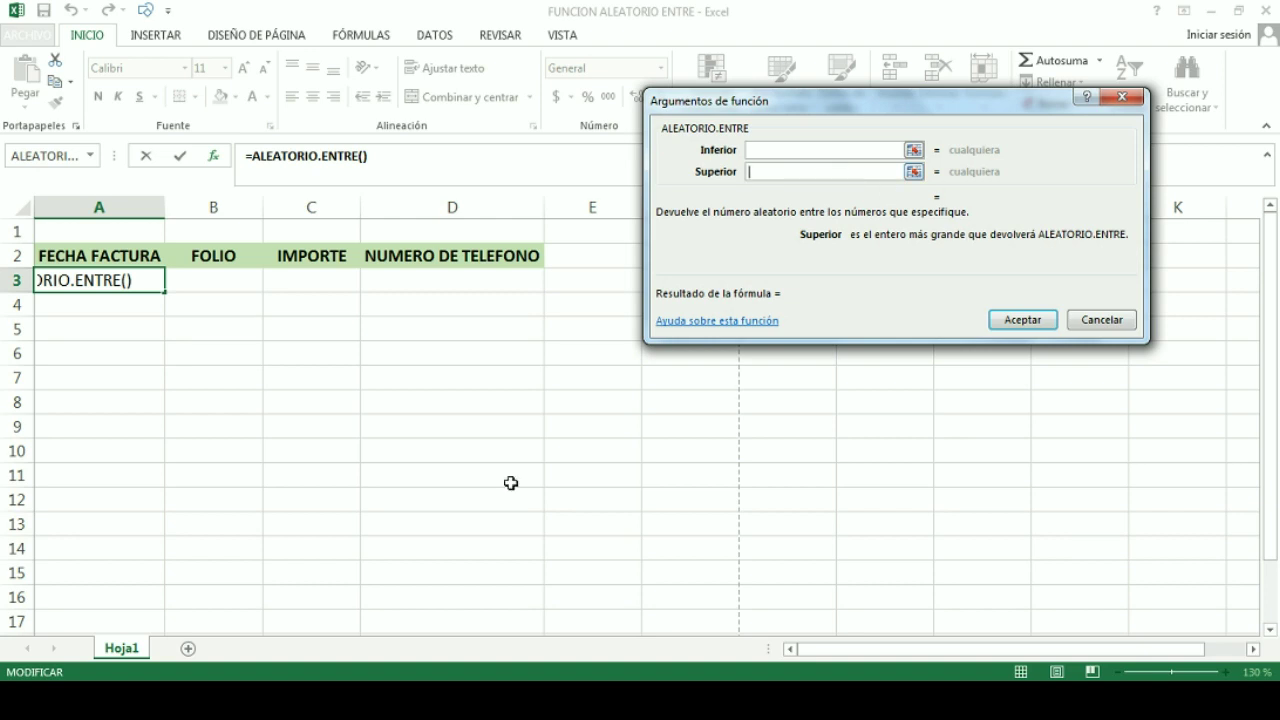
left_click(222, 564)
left_click(1102, 319)
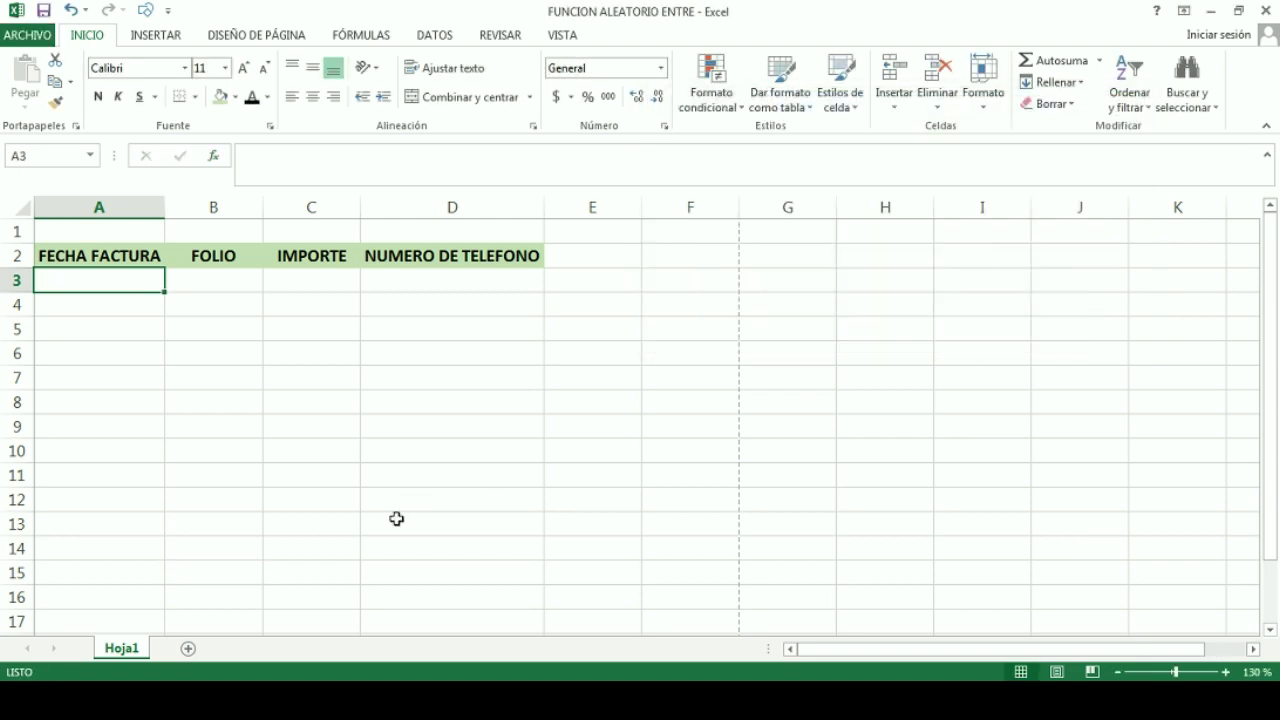
Enter the dates 01/10/2020 and 30/11/2020 in cells D7 and D8
left_click(170, 470)
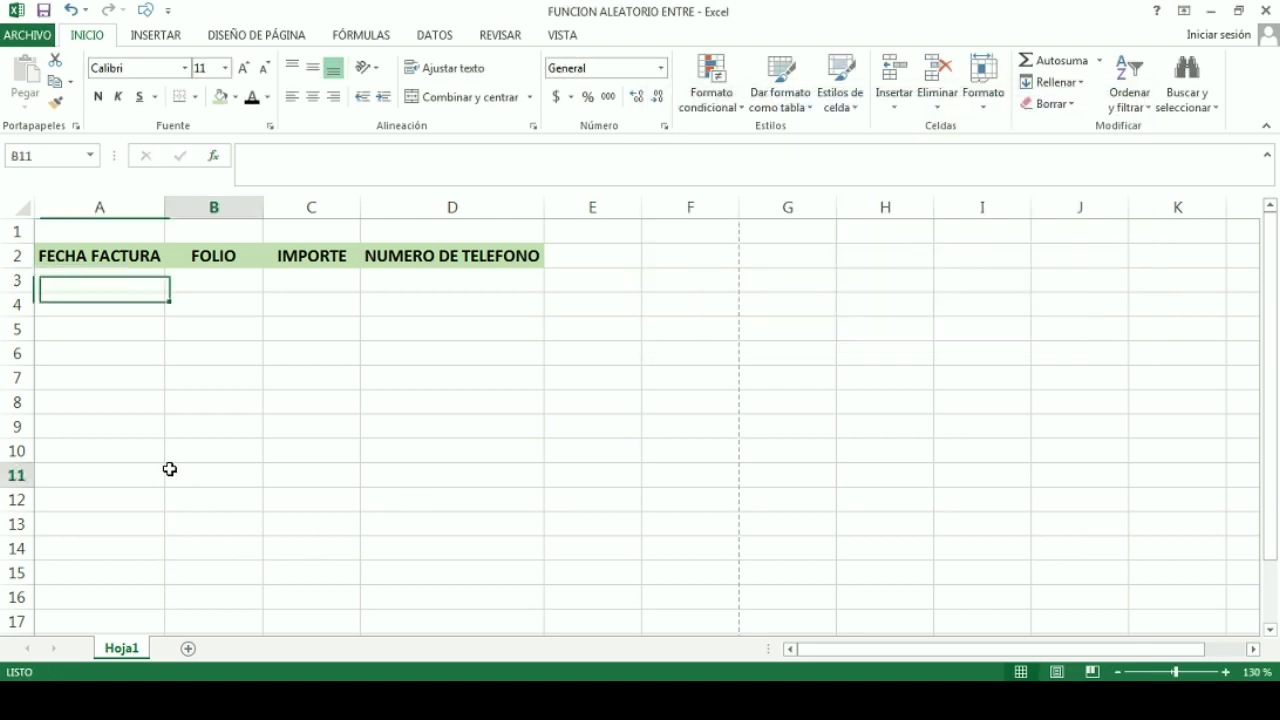
left_click(268, 378)
left_click(409, 336)
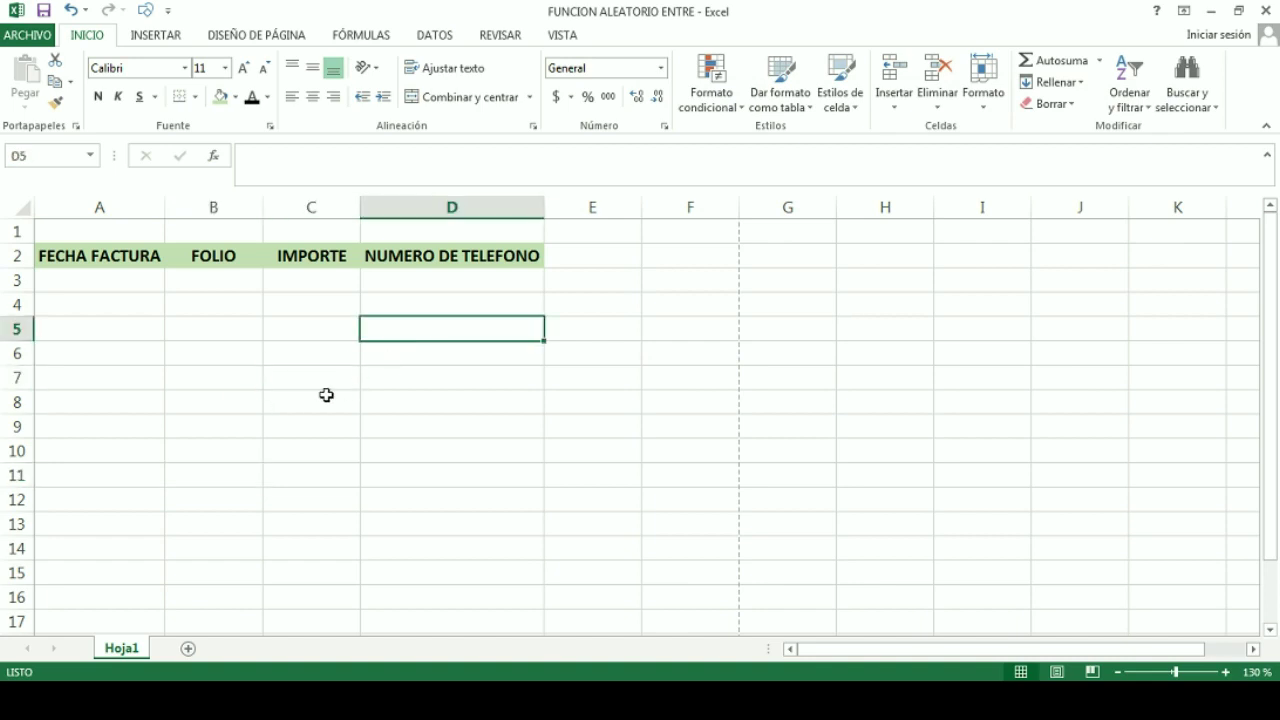
left_click_drag(112, 284, 100, 475)
mouse_move(107, 288)
left_mouse_down()
mouse_move(89, 351)
mouse_move(100, 572)
left_mouse_up()
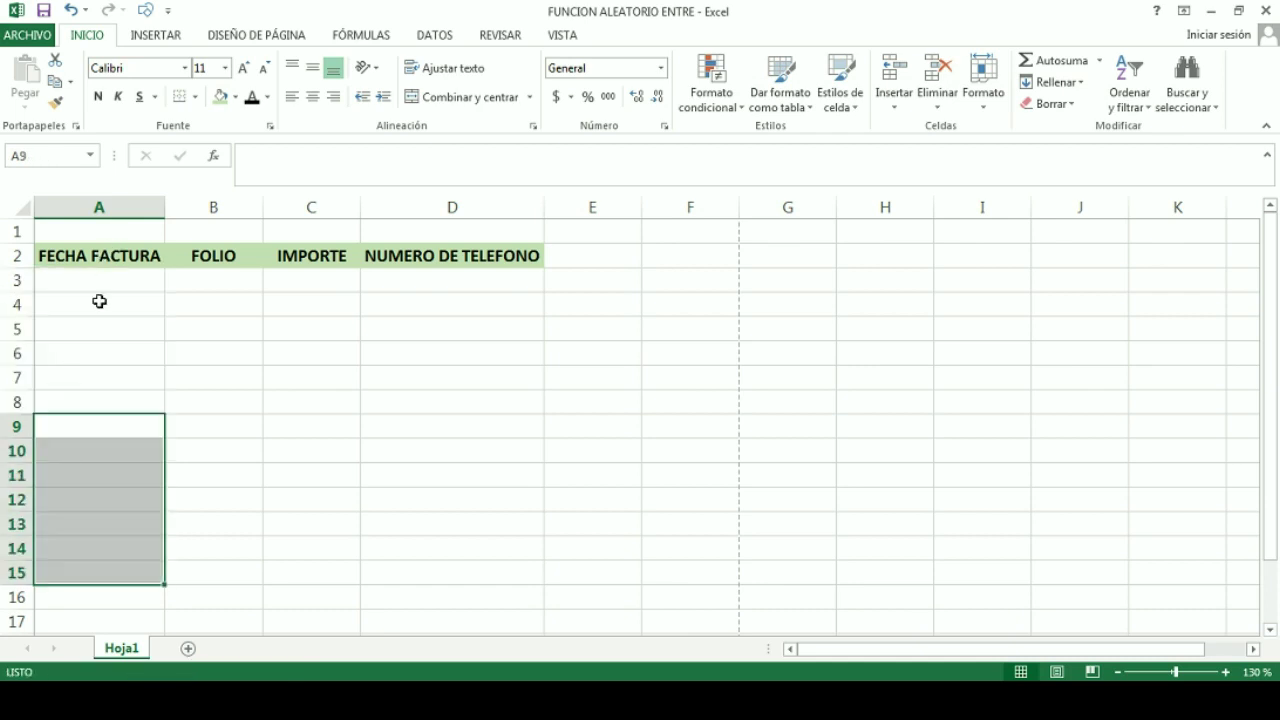
left_click(426, 378)
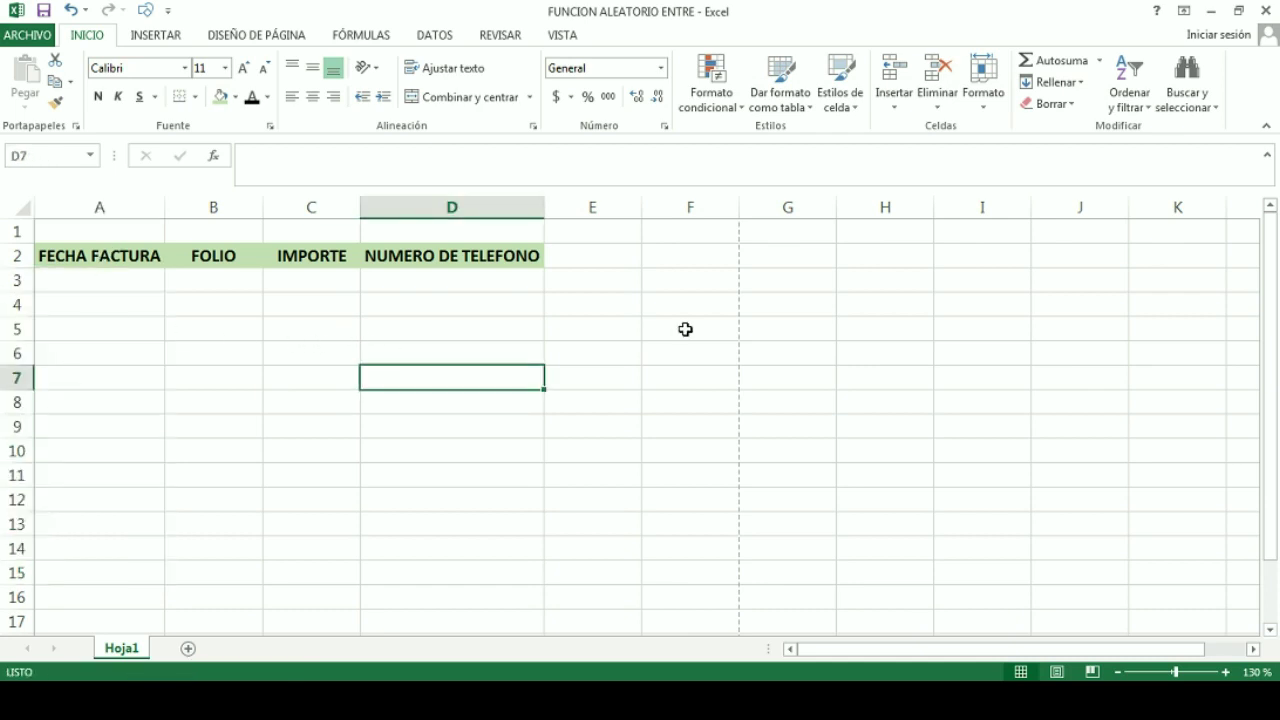
type("1-10-")
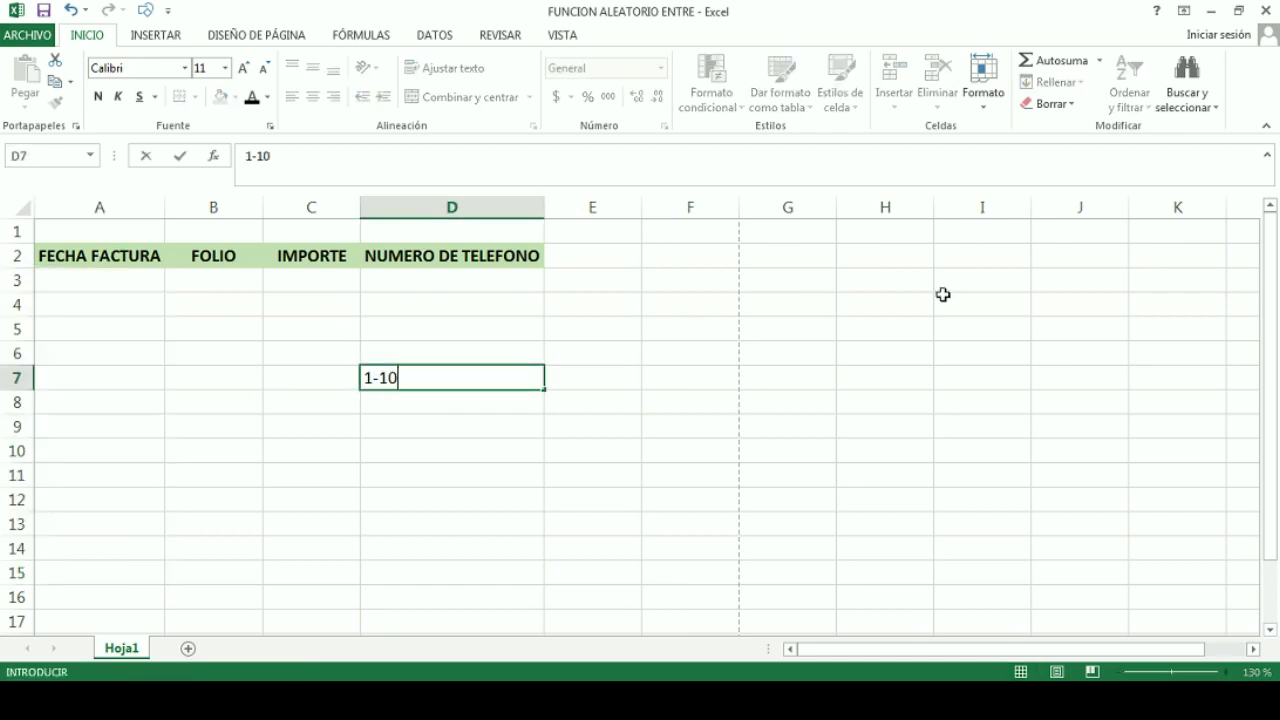
type("20")
key("Return")
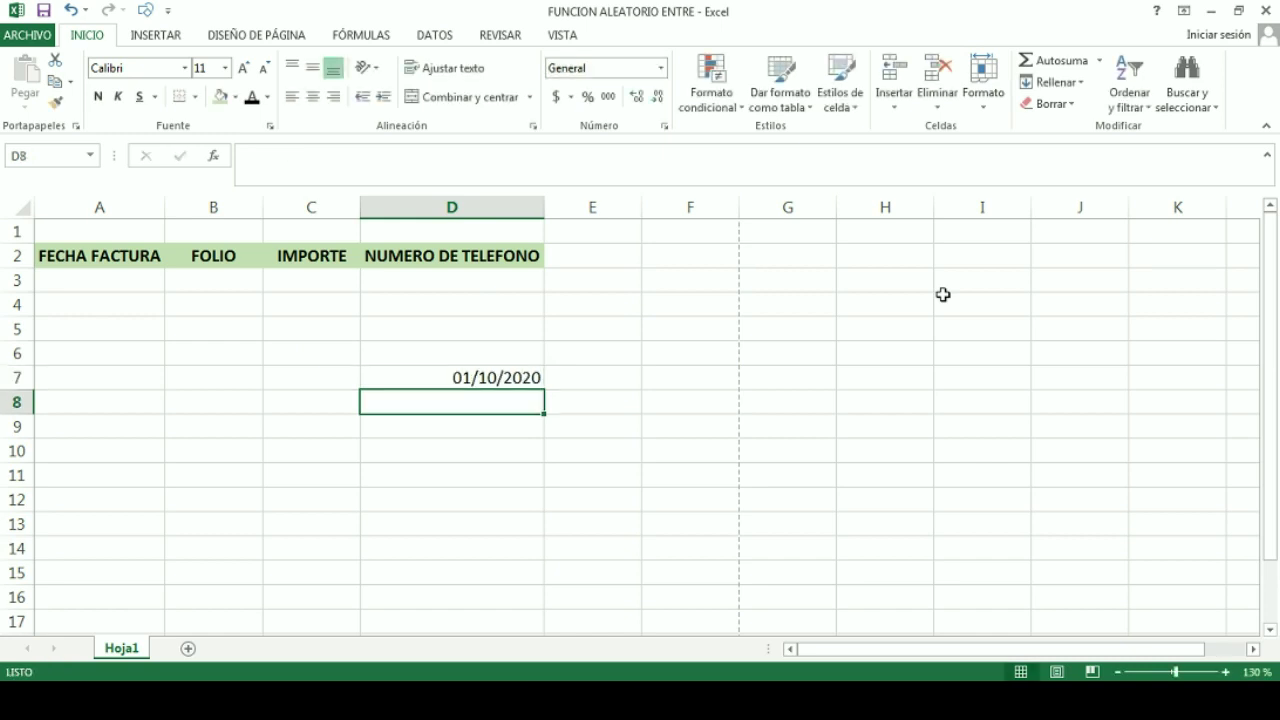
type("30/")
type("11/2")
type("0")
key("BackSpace")
type("20")
key("Return")
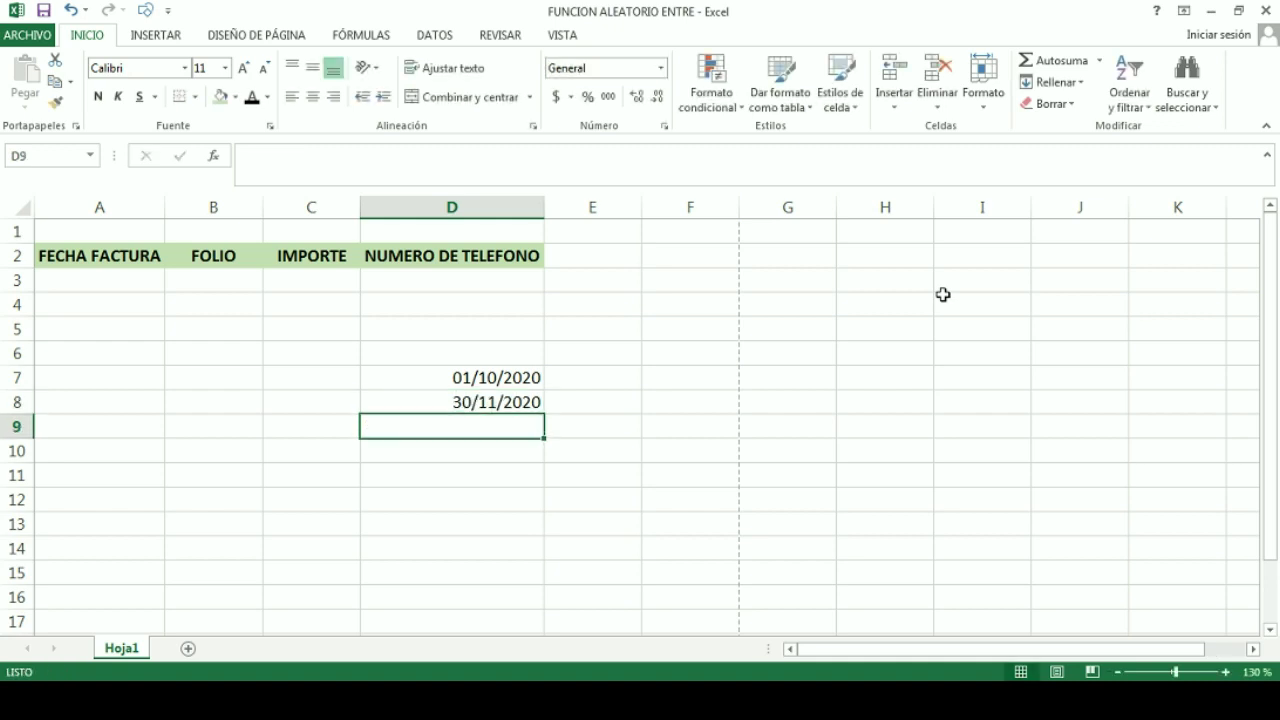
Show the dates as numbers 44,105.00 and 44,165.00 and move them into C7:C8
left_click_drag(486, 360, 478, 405)
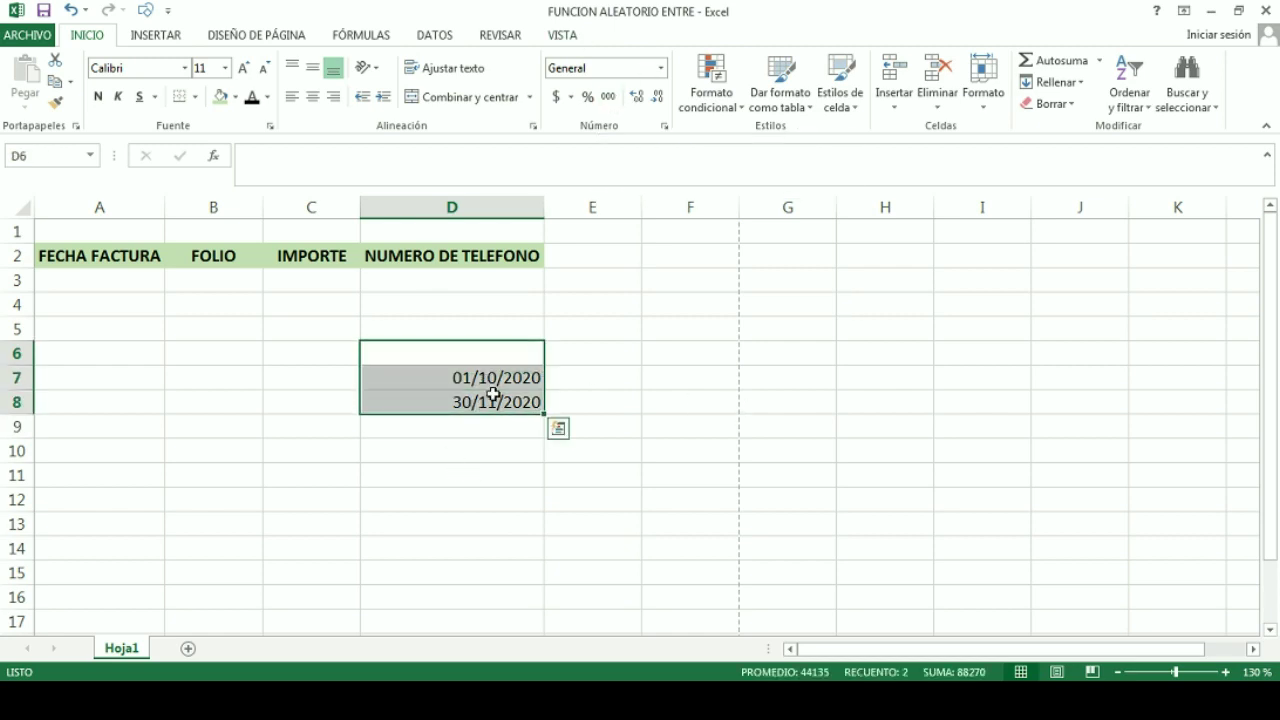
left_click(606, 97)
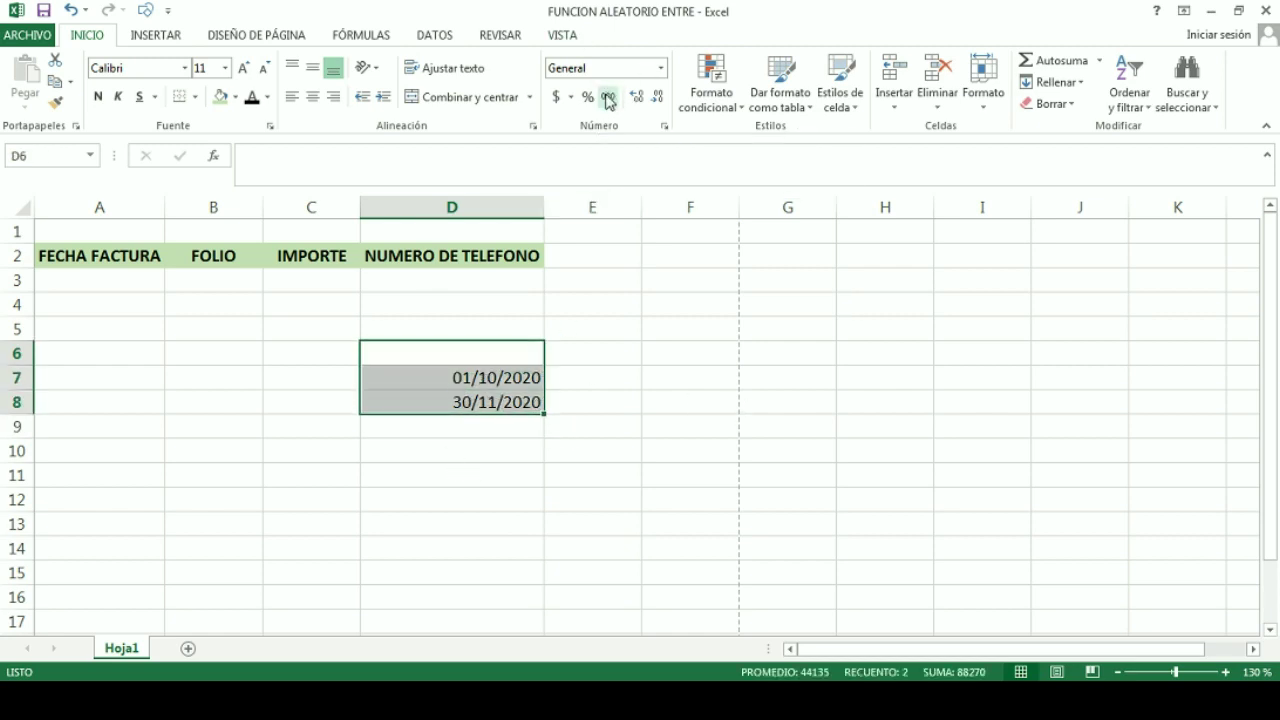
left_click(697, 503)
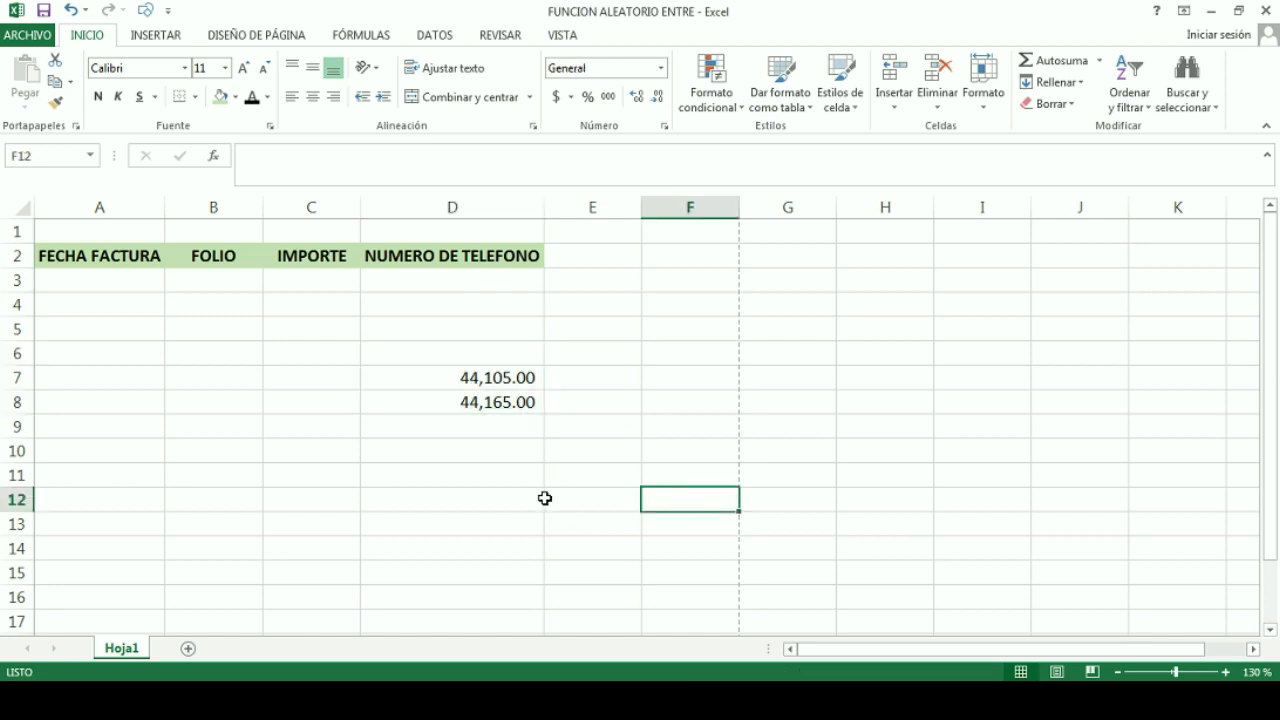
left_click(527, 379)
key("shift+Down")
key("shift+Down")
left_click_drag(521, 370, 334, 388)
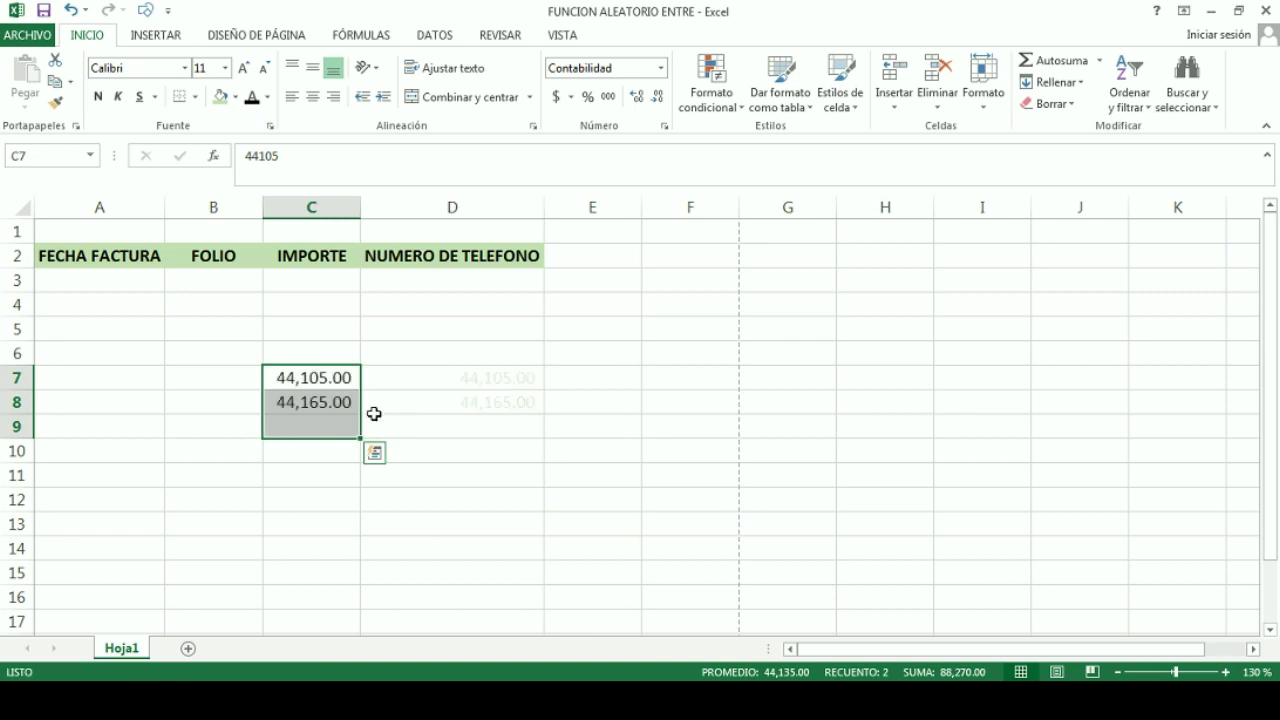
left_click(330, 418)
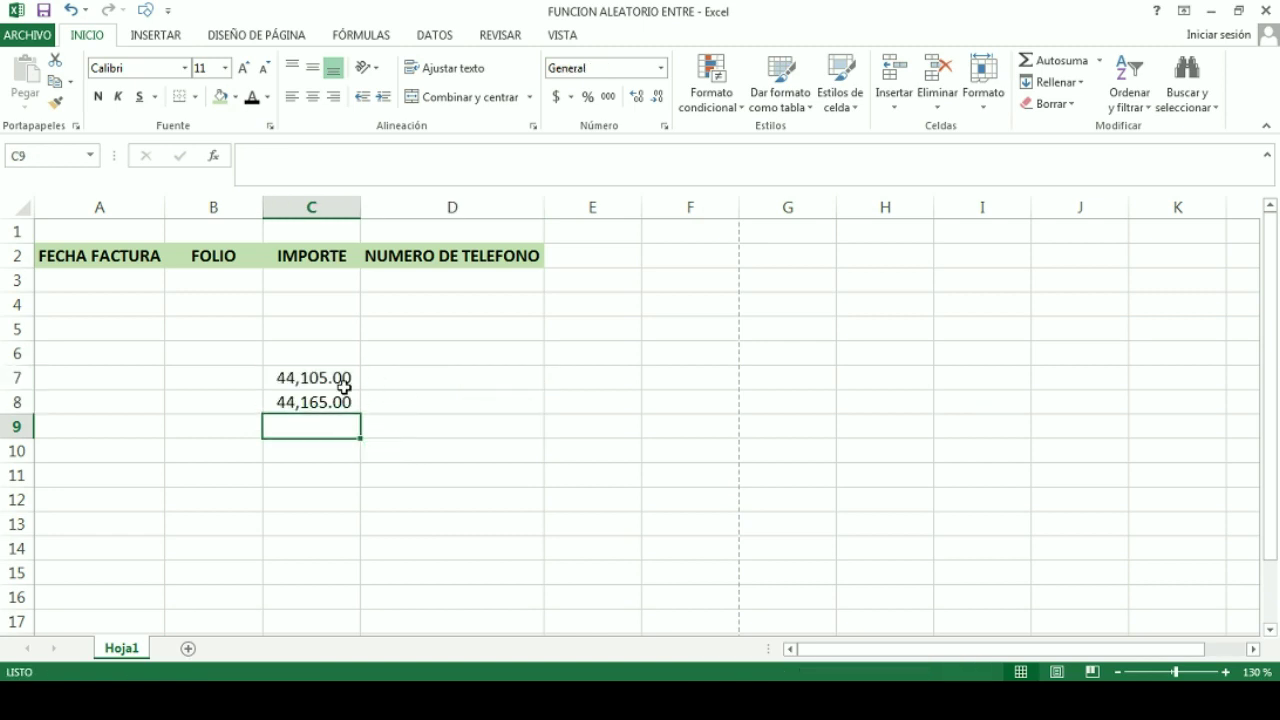
Check the moved amounts in C7:C8, then select cell A3
key("Up")
key("Up")
key("Down")
key("Up")
left_click(411, 403)
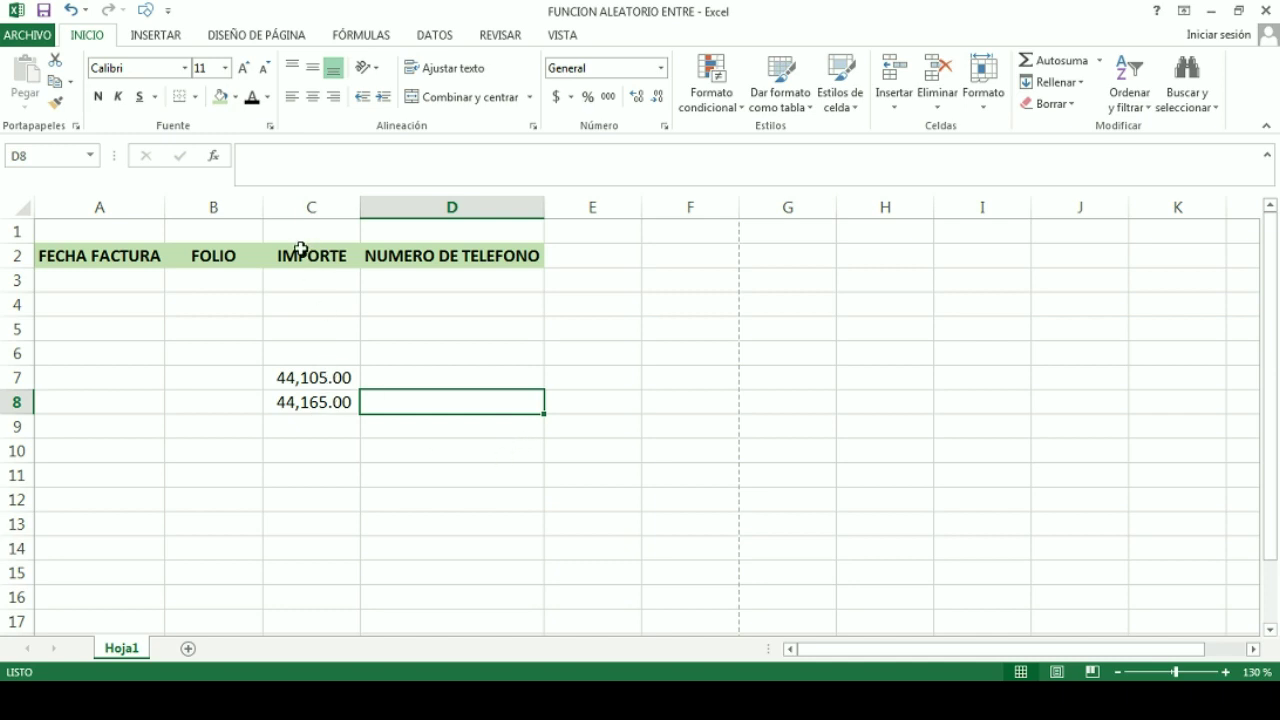
left_click(127, 280)
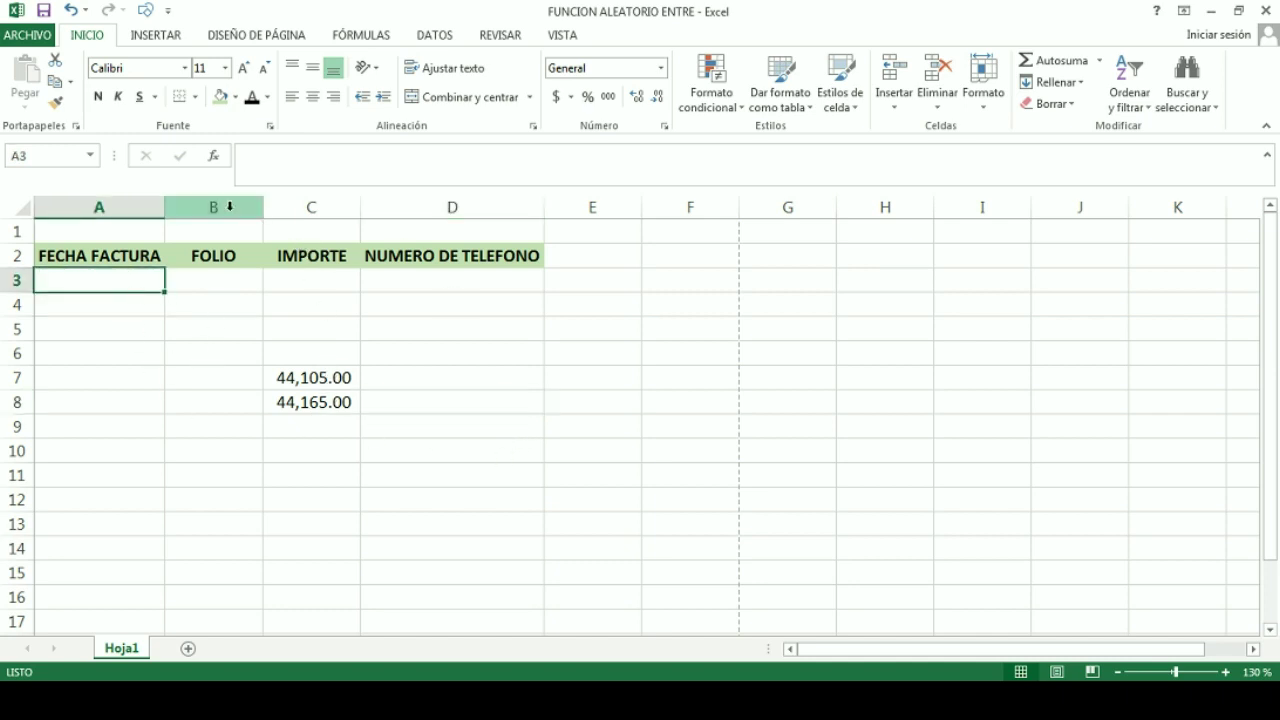
Insert =ALEATORIO.ENTRE(44105,44165) into cell A3
left_click(213, 155)
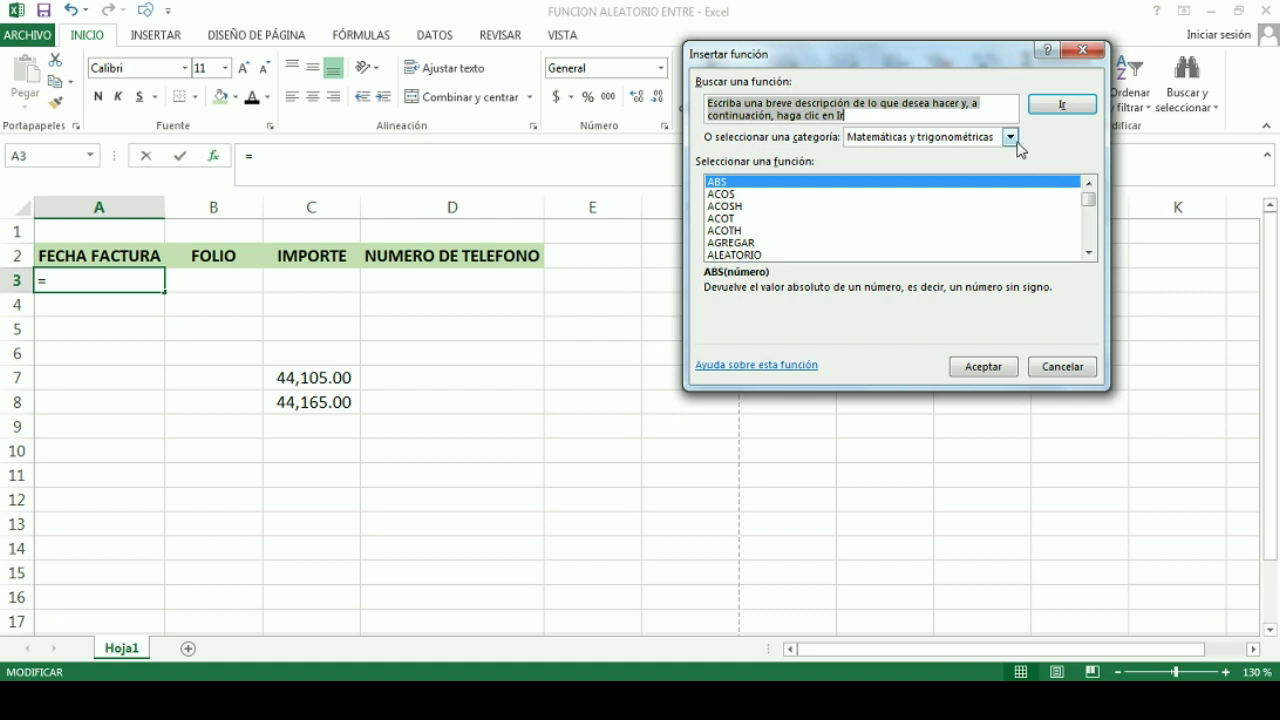
scroll(1090, 250, "down", 2)
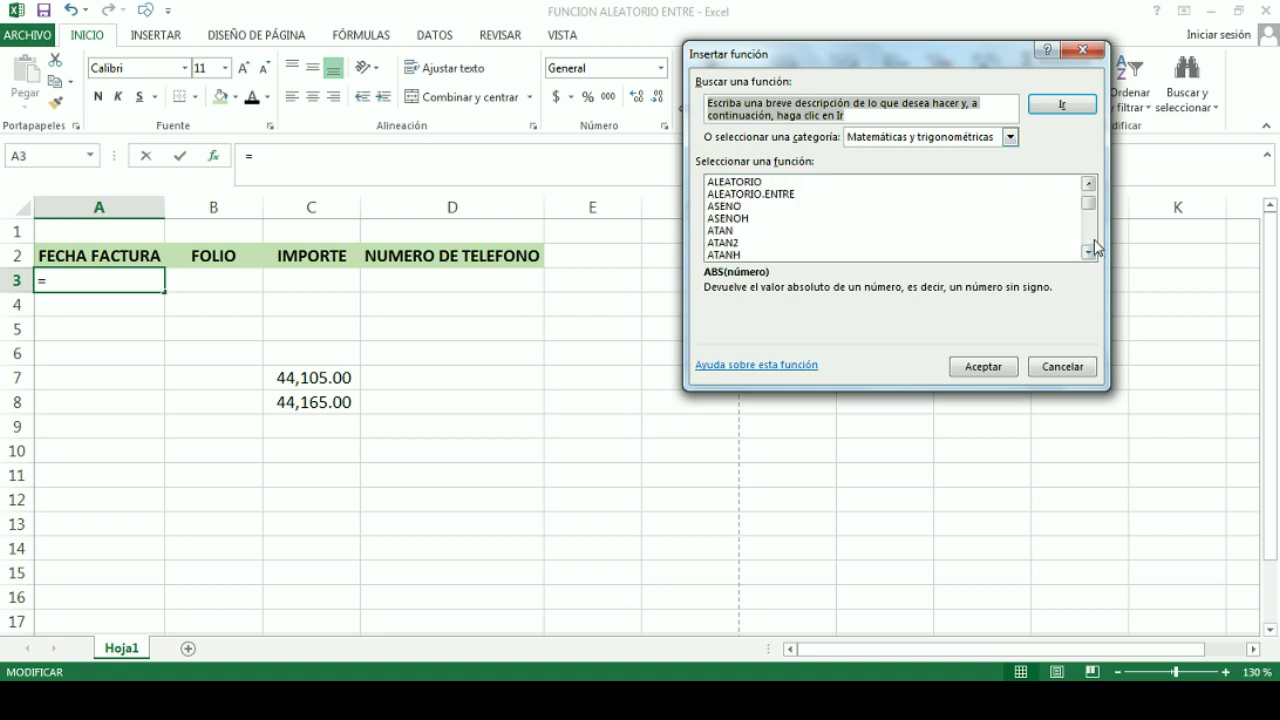
double_click(787, 194)
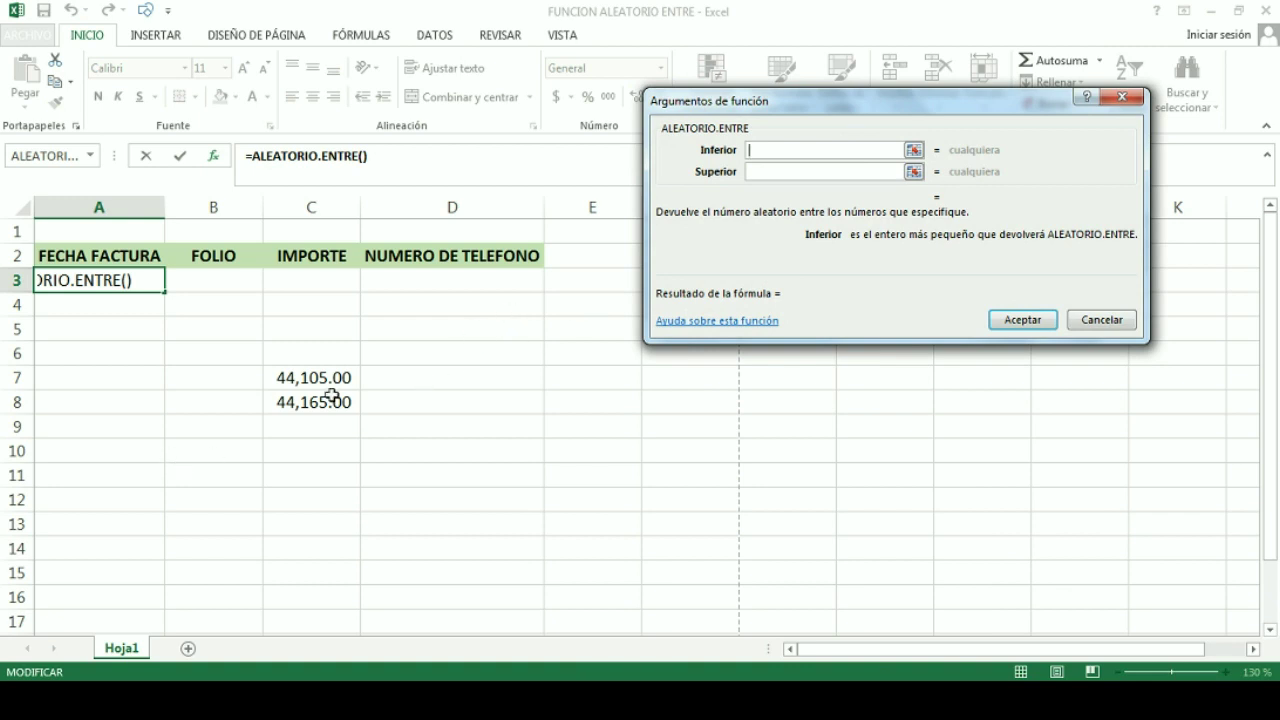
type("44105")
left_click(776, 172)
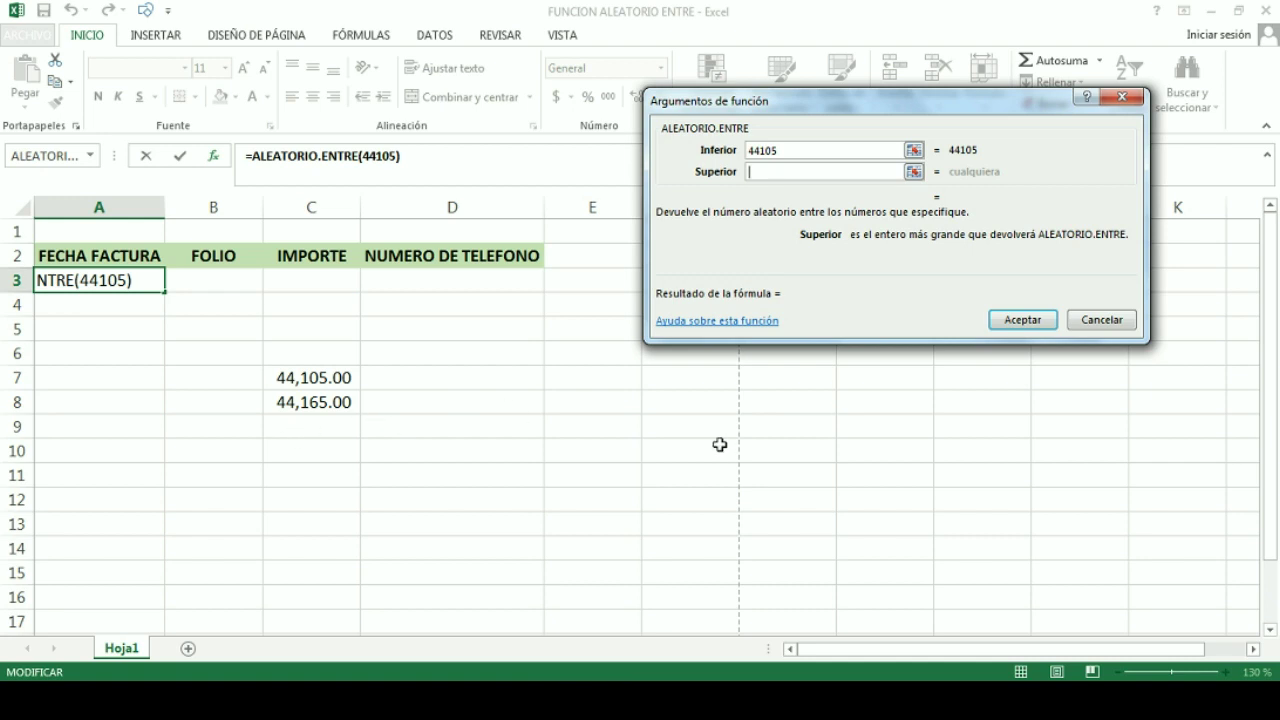
type(",44165")
key("Return")
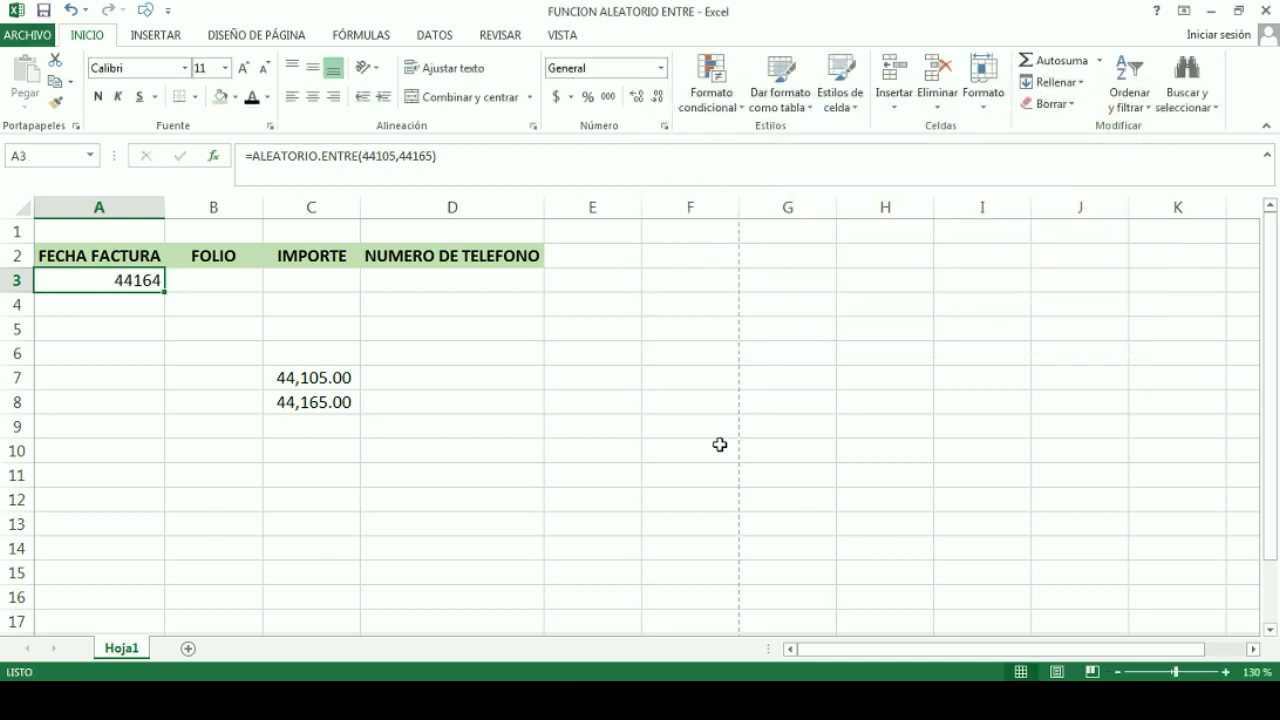
Fill the random formula down to A36 and delete the helper amounts in C7:C8
left_click_drag(166, 292, 133, 673)
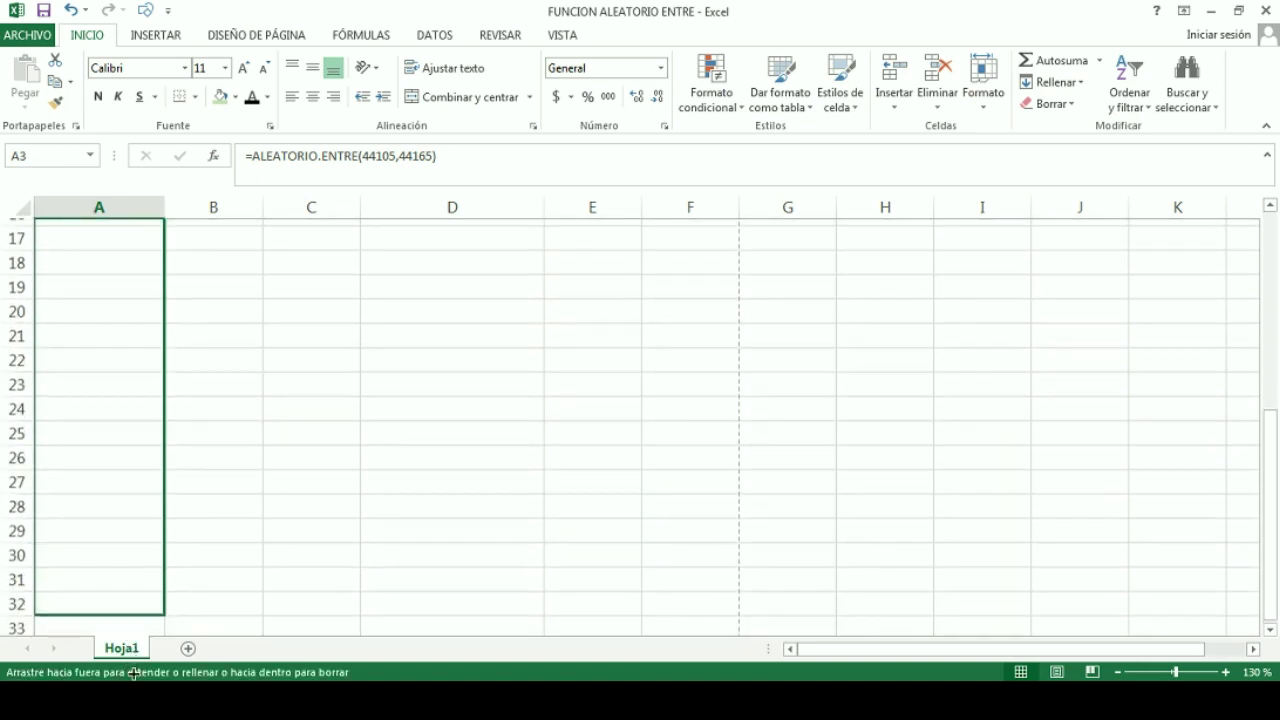
left_click_drag(133, 673, 143, 582)
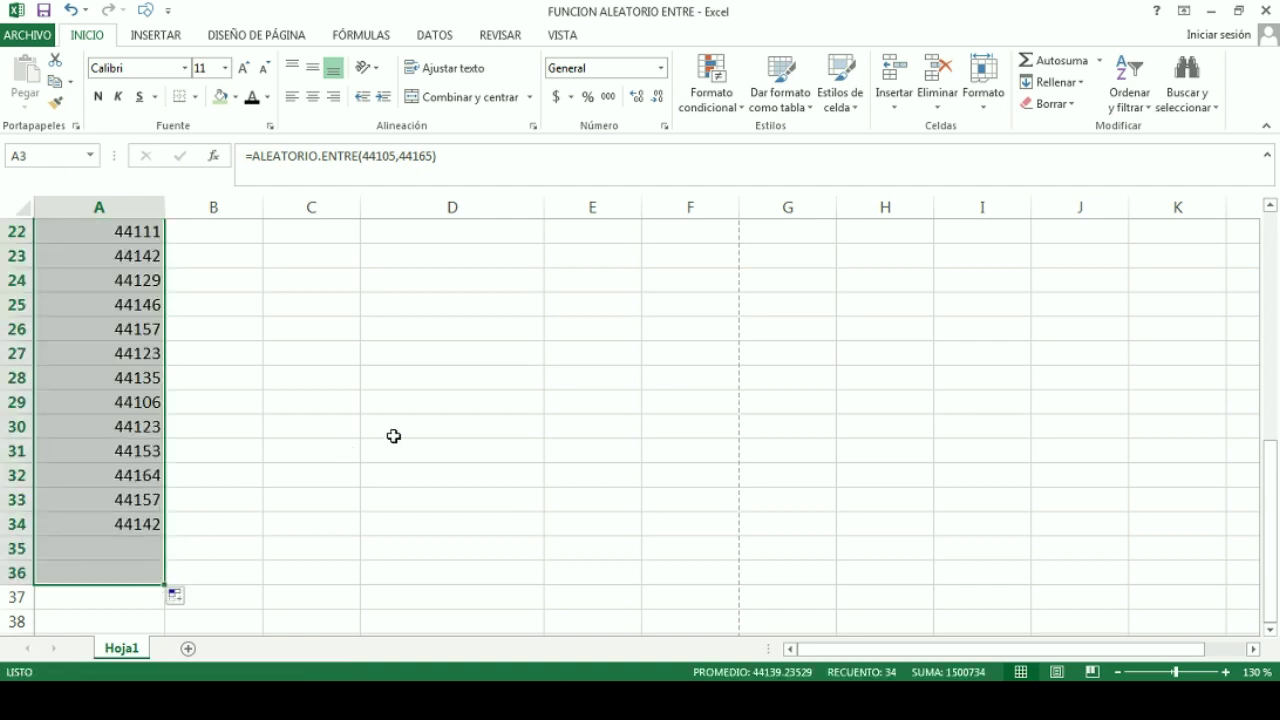
left_click(104, 500)
scroll(149, 449, "up", 1)
scroll(149, 449, "up", 3)
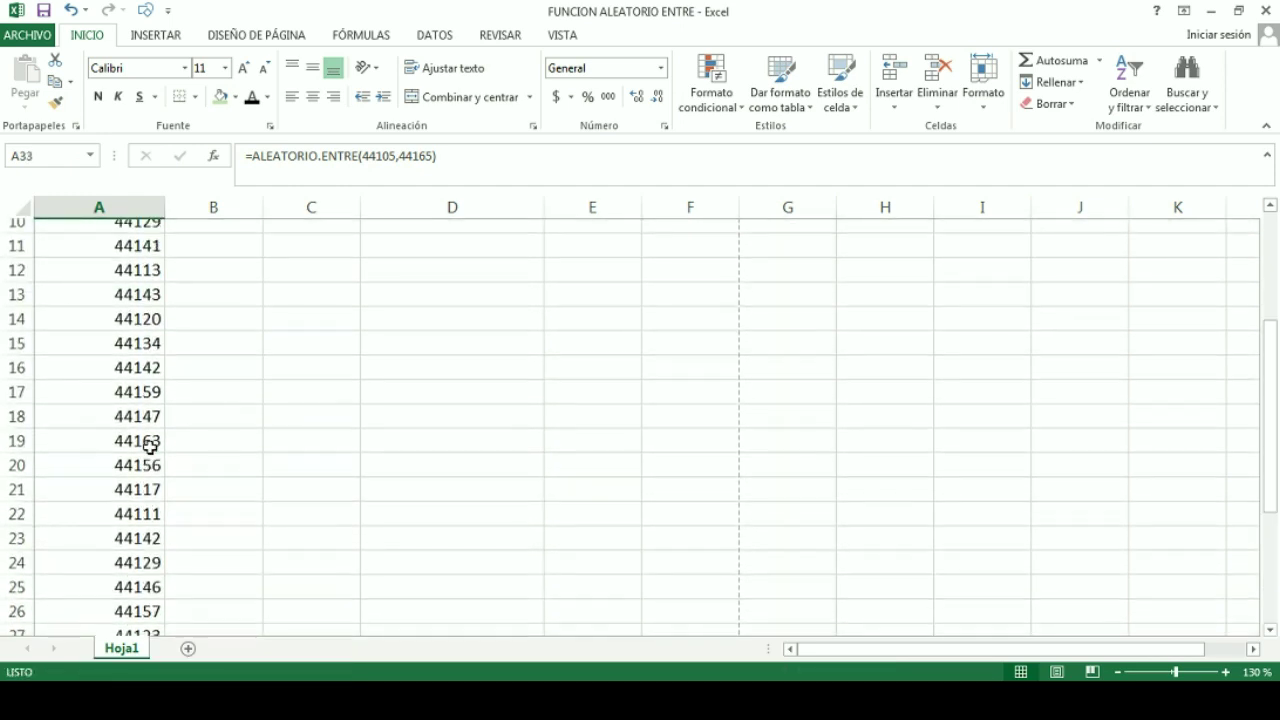
scroll(149, 445, "up", 3)
mouse_move(290, 426)
left_mouse_down()
mouse_move(296, 377)
mouse_move(334, 417)
left_mouse_up()
key("Delete")
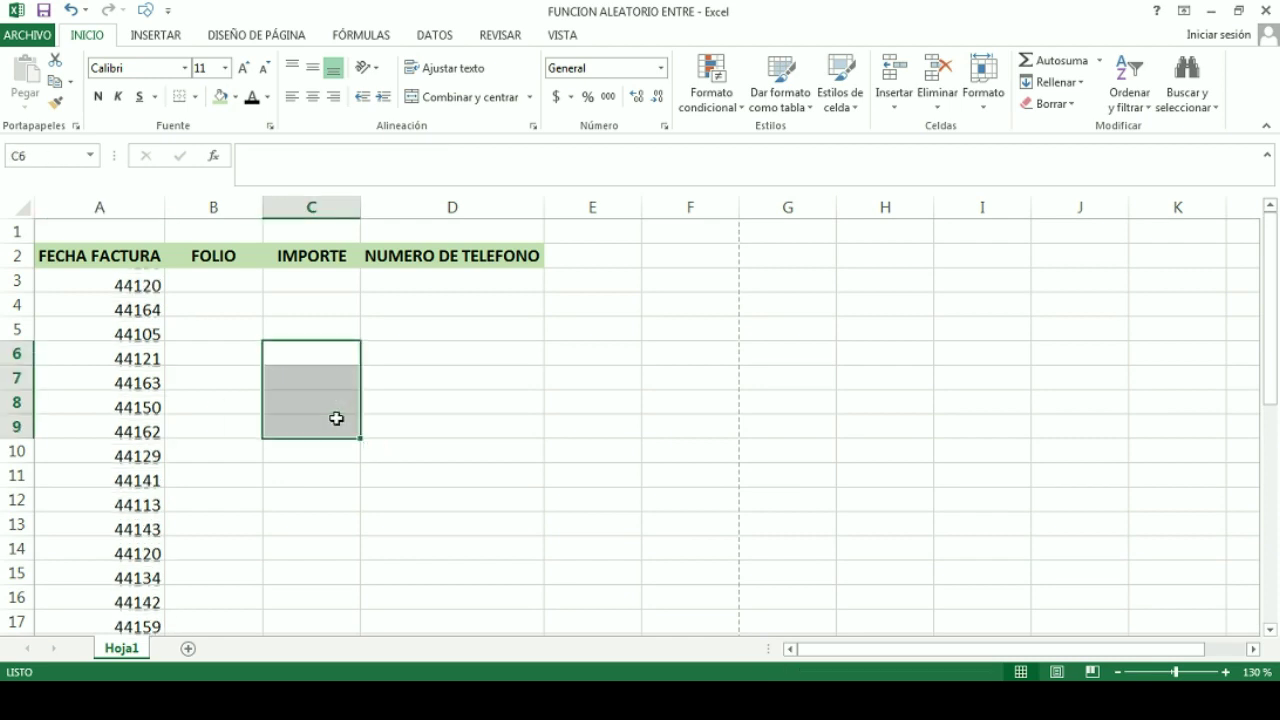
Recalculate with F9 to refresh the random date serial numbers
left_click(245, 376)
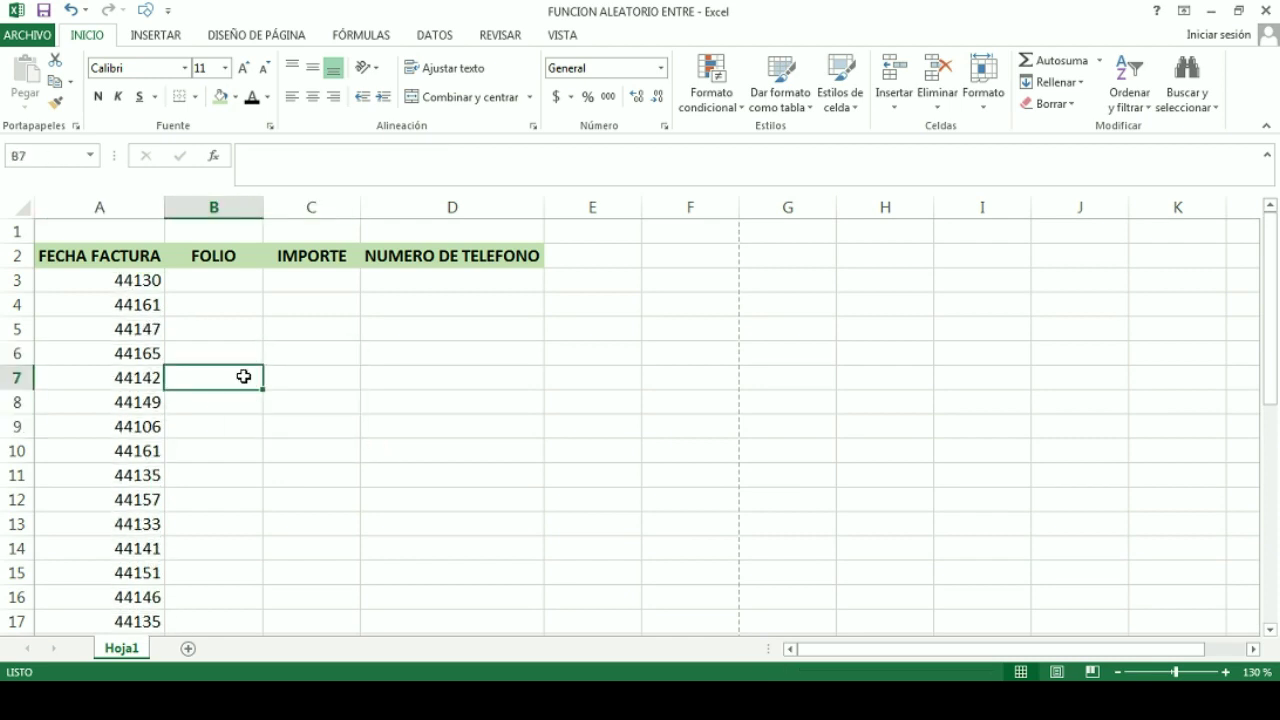
key("F9")
key("F9")
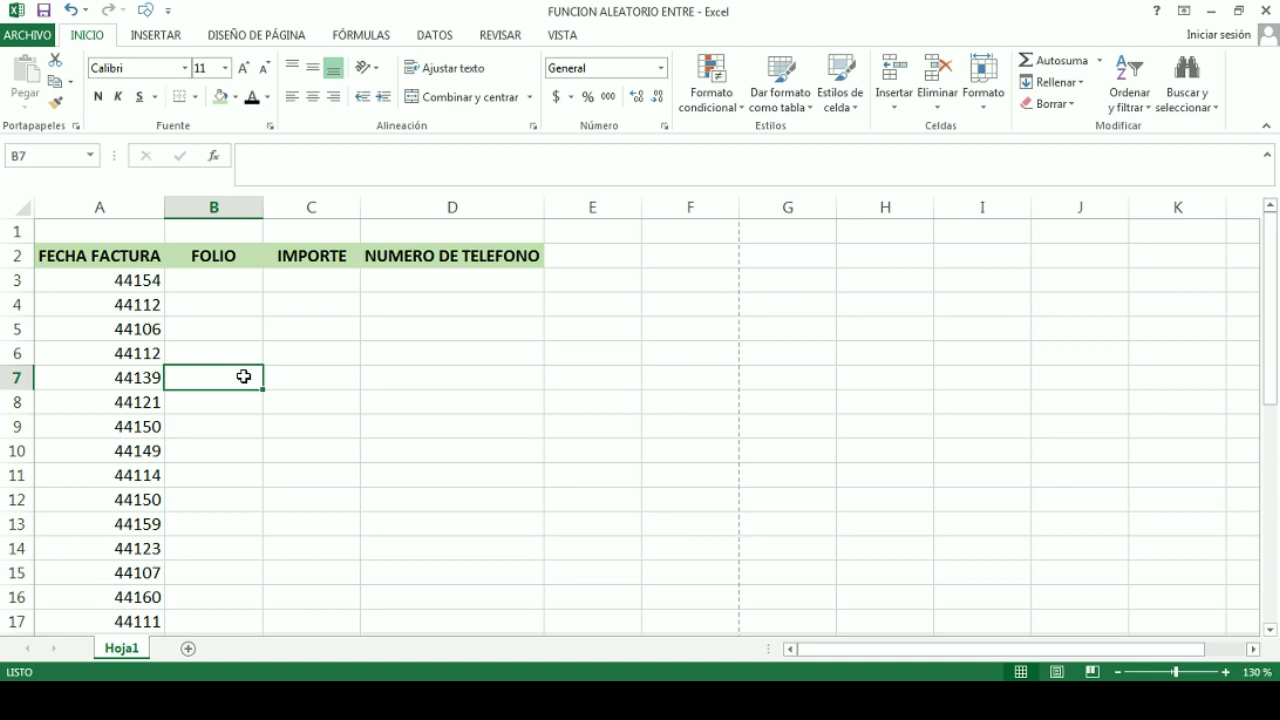
key("F9")
key("F9")
key("F9")
key("F9")
key("F9")
key("F9")
key("Down")
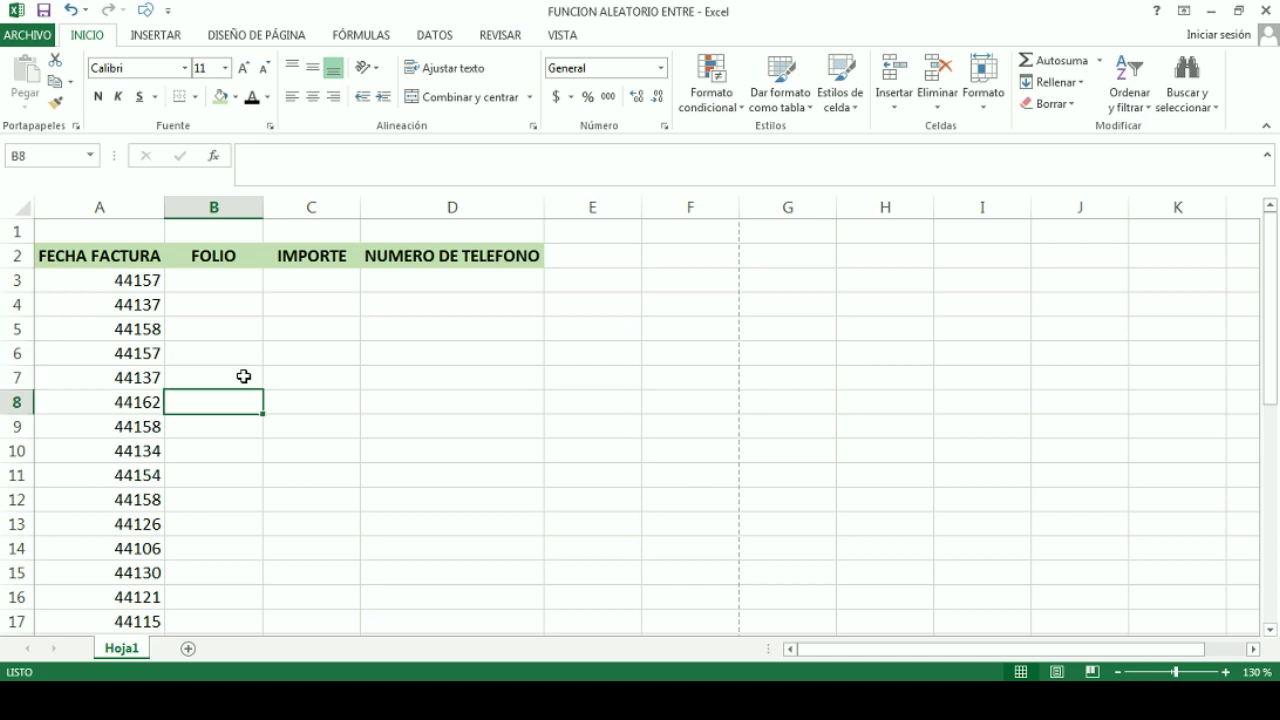
key("F2")
key("Escape")
key("Down")
key("F9")
key("F9")
key("F9")
key("F9")
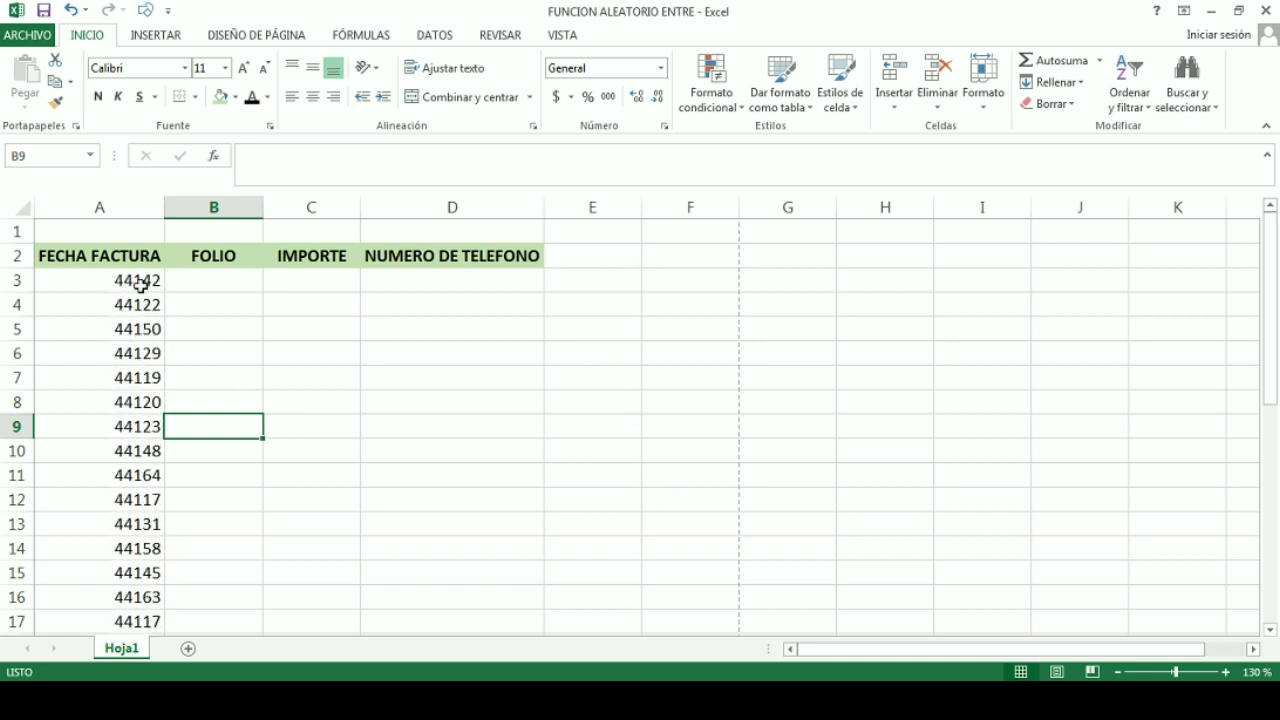
left_click(143, 195)
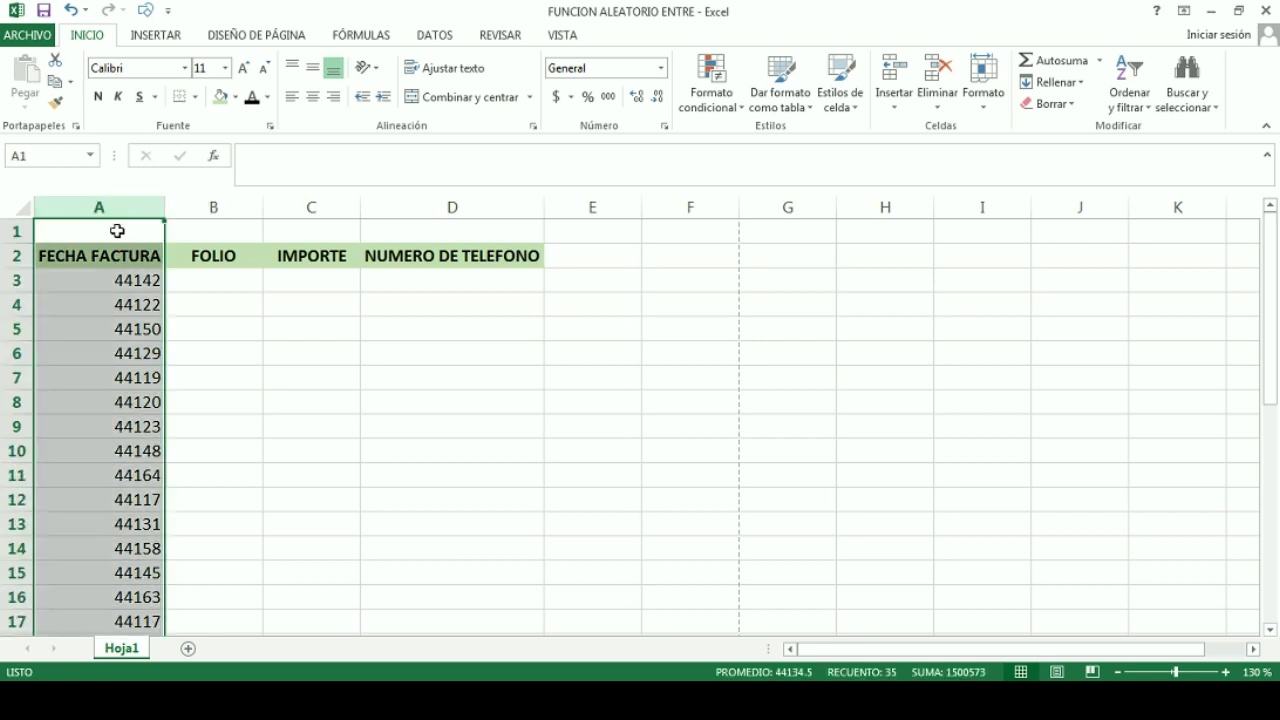
Copy column A and paste it back onto itself as values only, then exit copy mode
right_click(117, 231)
left_click(138, 264)
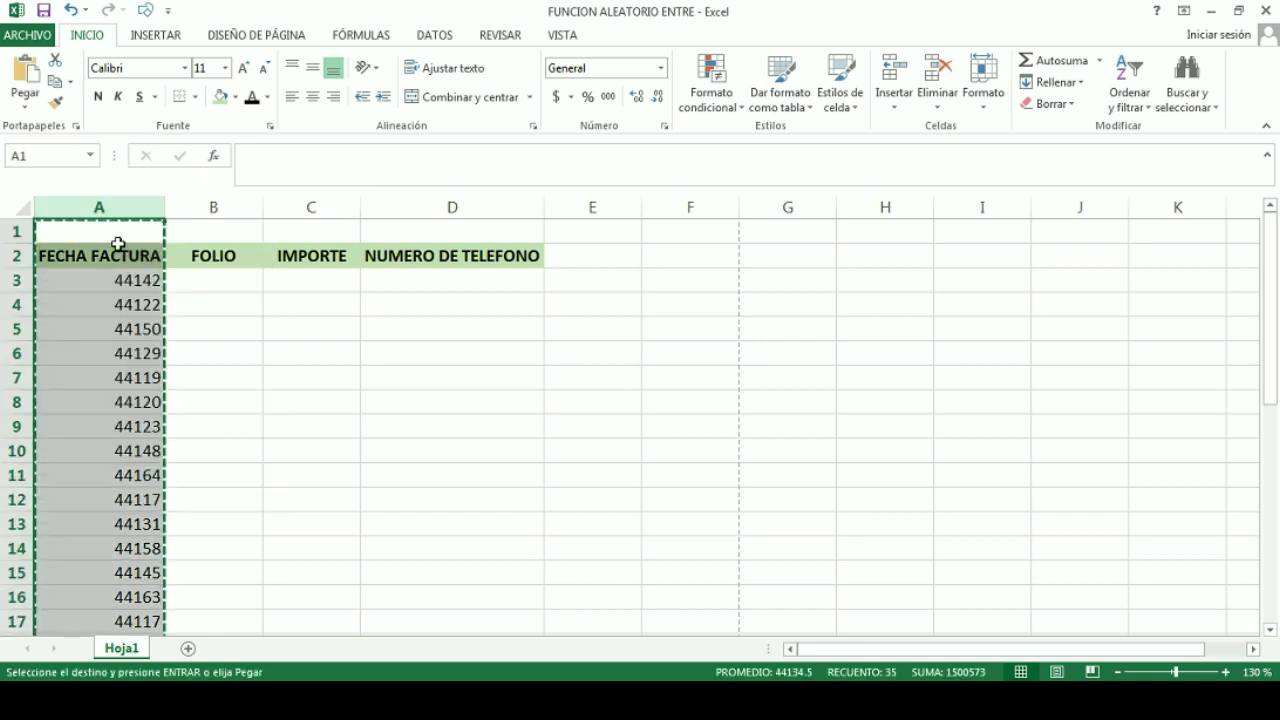
right_click(117, 243)
left_click(184, 328)
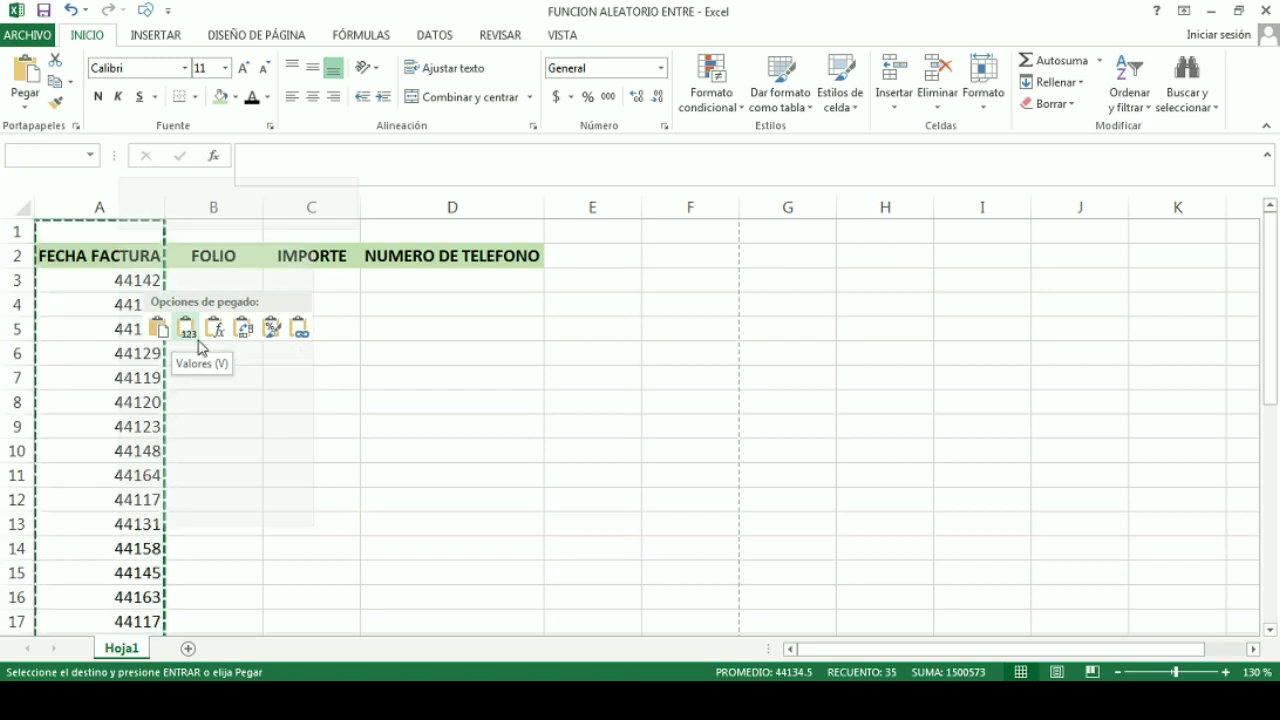
left_click(190, 332)
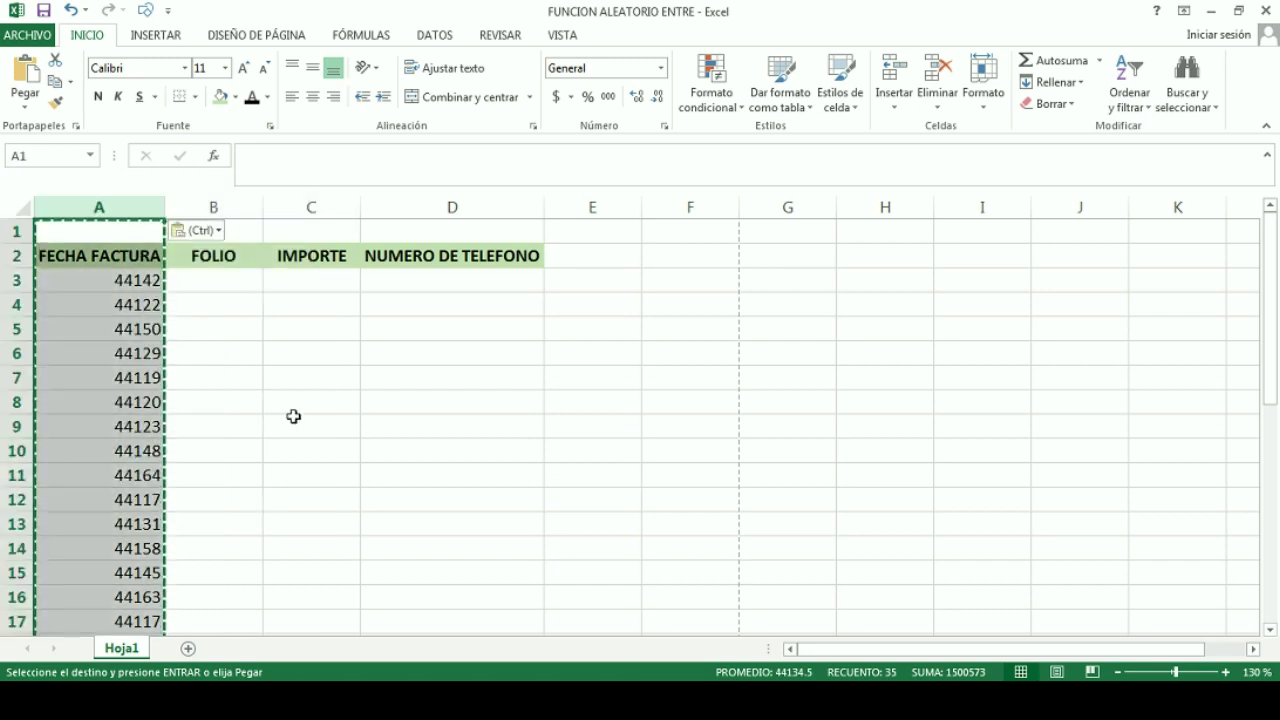
left_click(293, 416)
key("Escape")
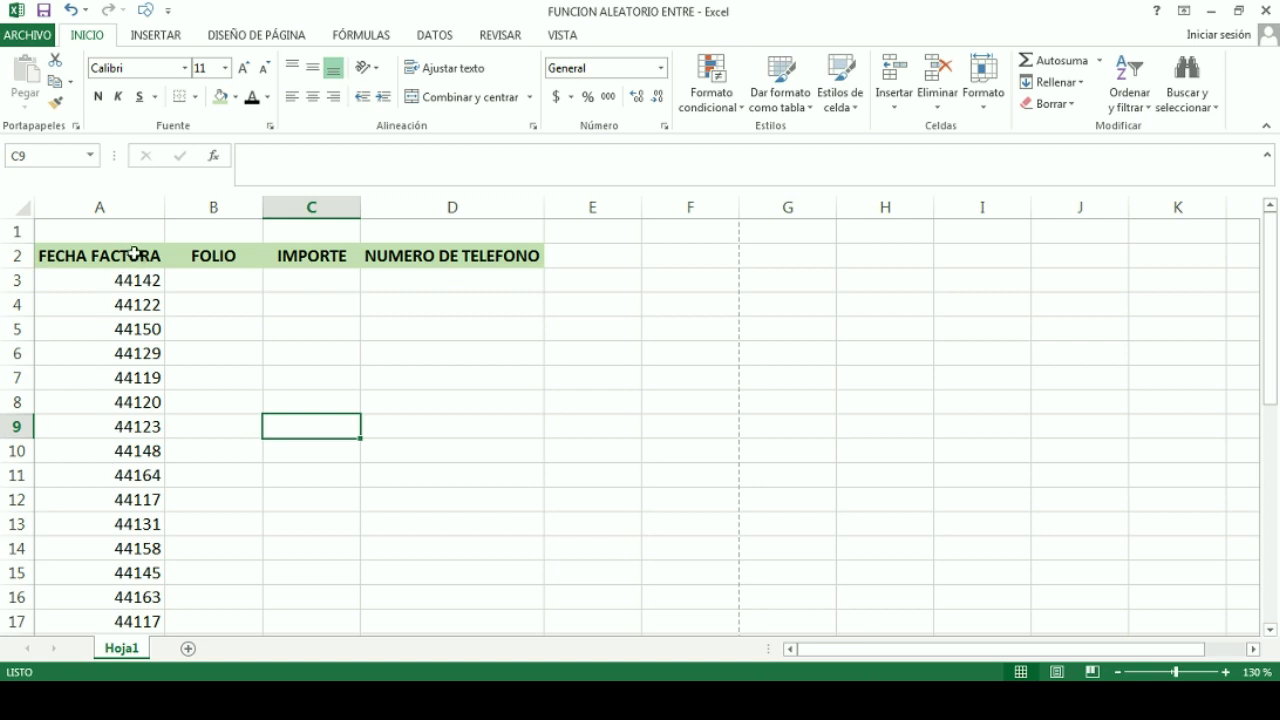
left_click(100, 206)
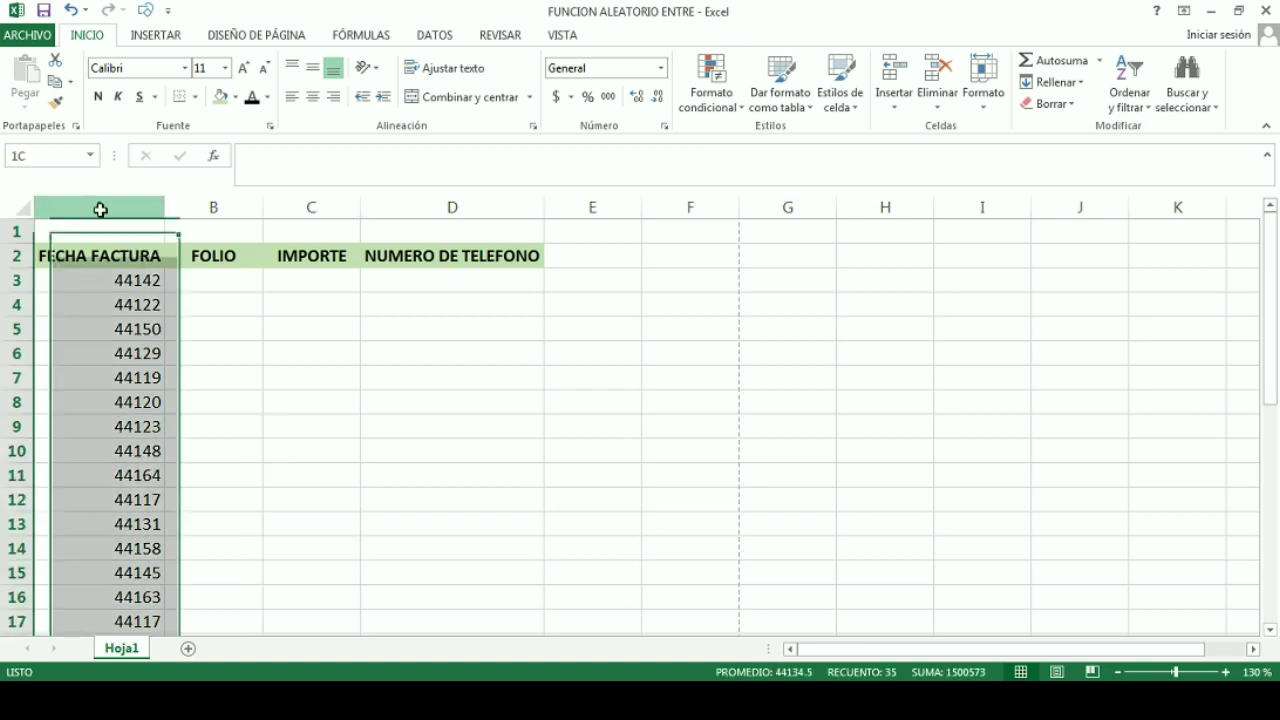
Apply the Fecha corta format to column A so values show like 07/11/2020
left_click(661, 67)
scroll(672, 300, "down", 1)
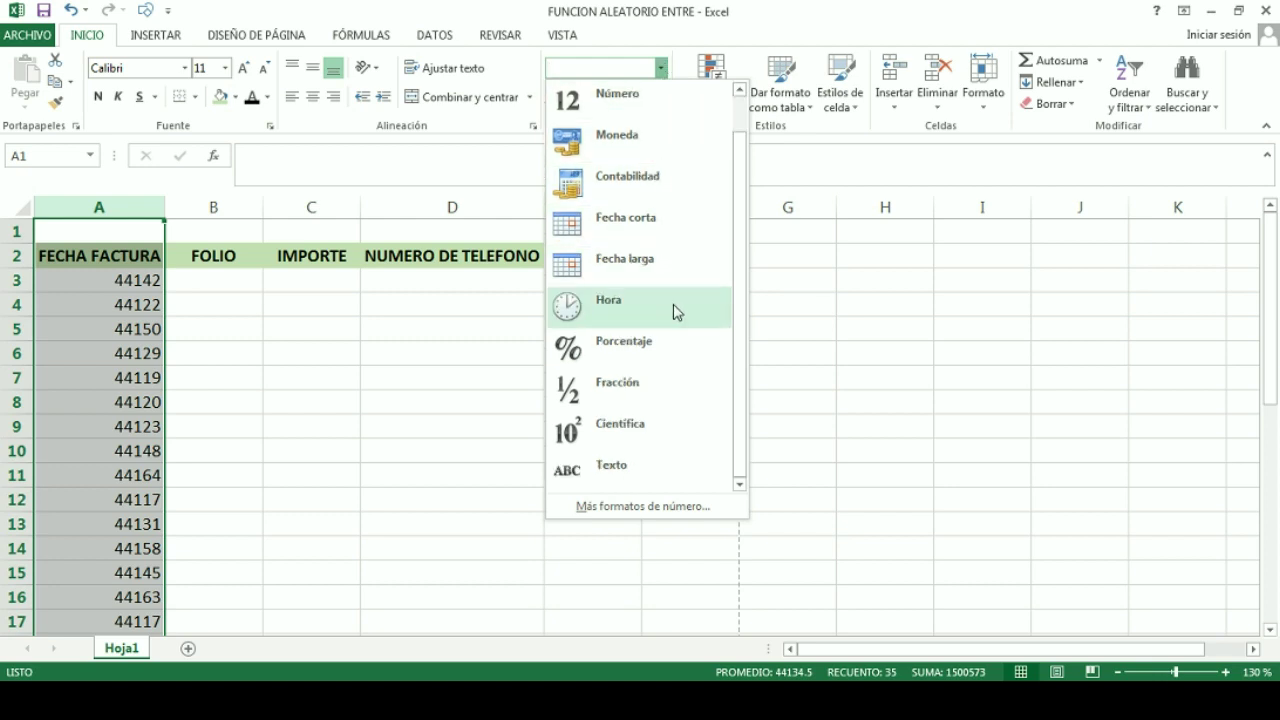
left_click(635, 232)
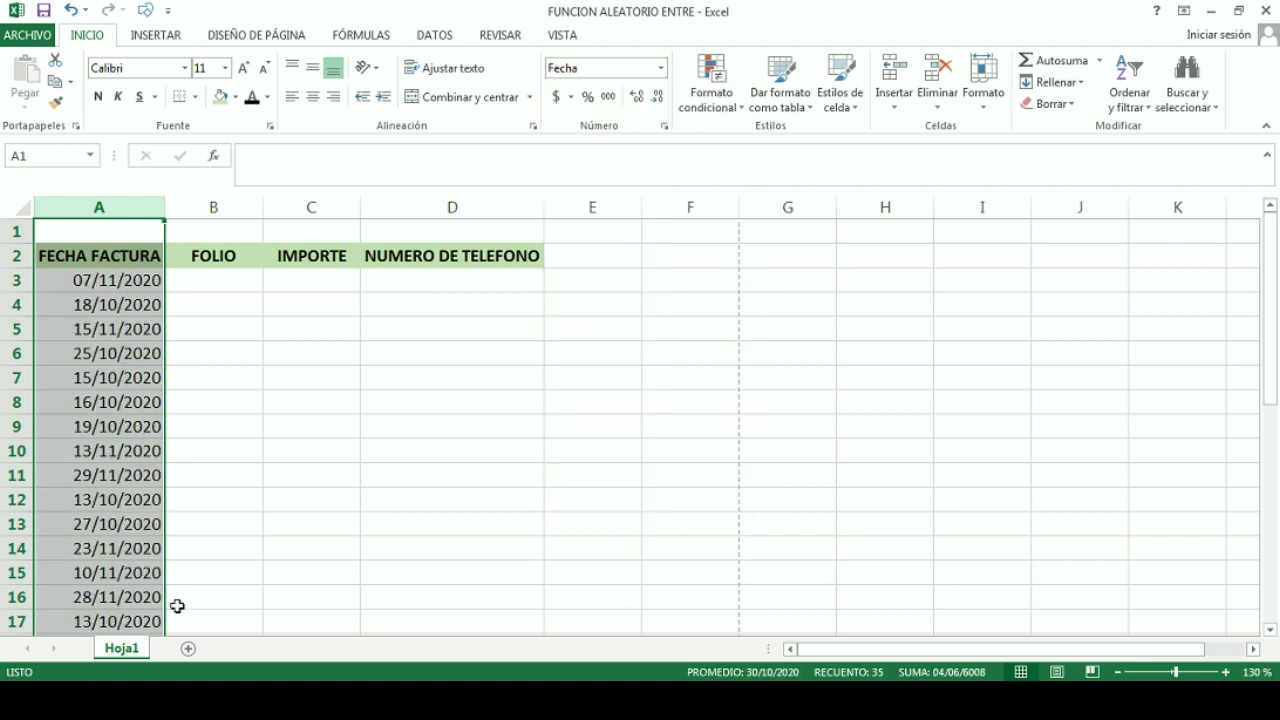
left_click(323, 523)
scroll(128, 427, "down", 1)
scroll(128, 427, "down", 2)
scroll(124, 434, "down", 4)
scroll(126, 445, "down", 1)
scroll(126, 443, "up", 5)
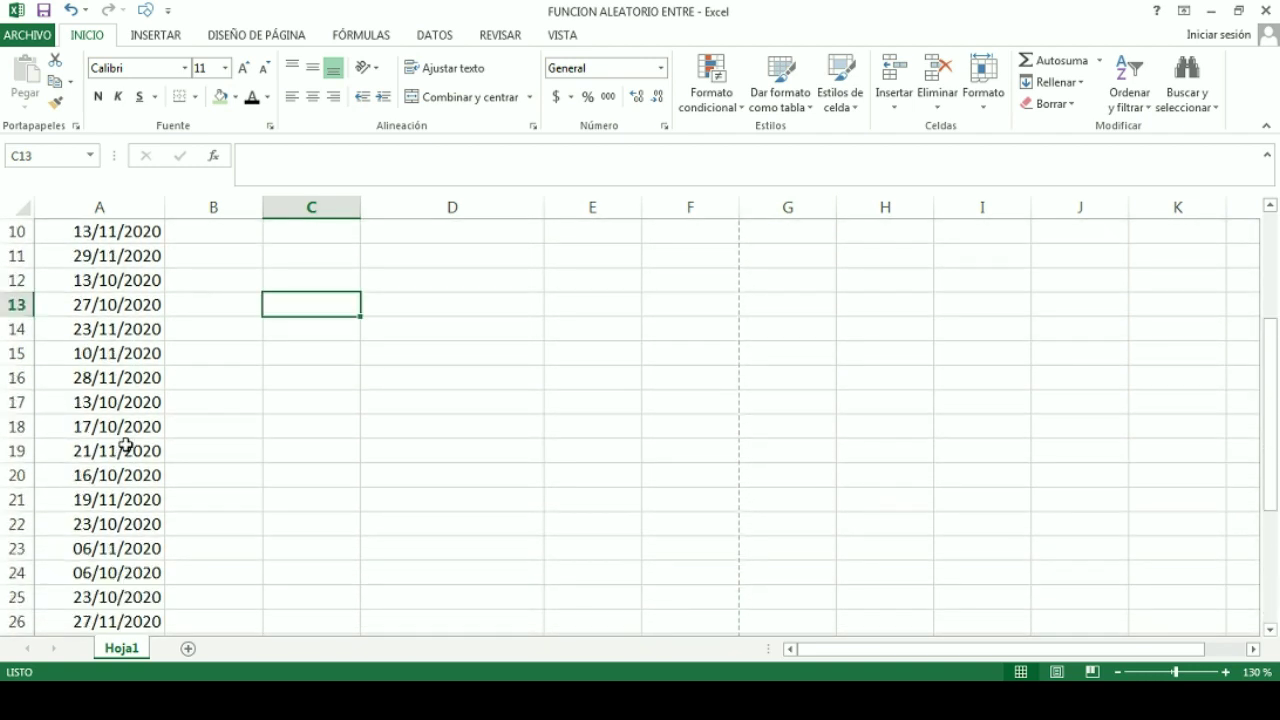
scroll(126, 443, "up", 3)
left_click(228, 281)
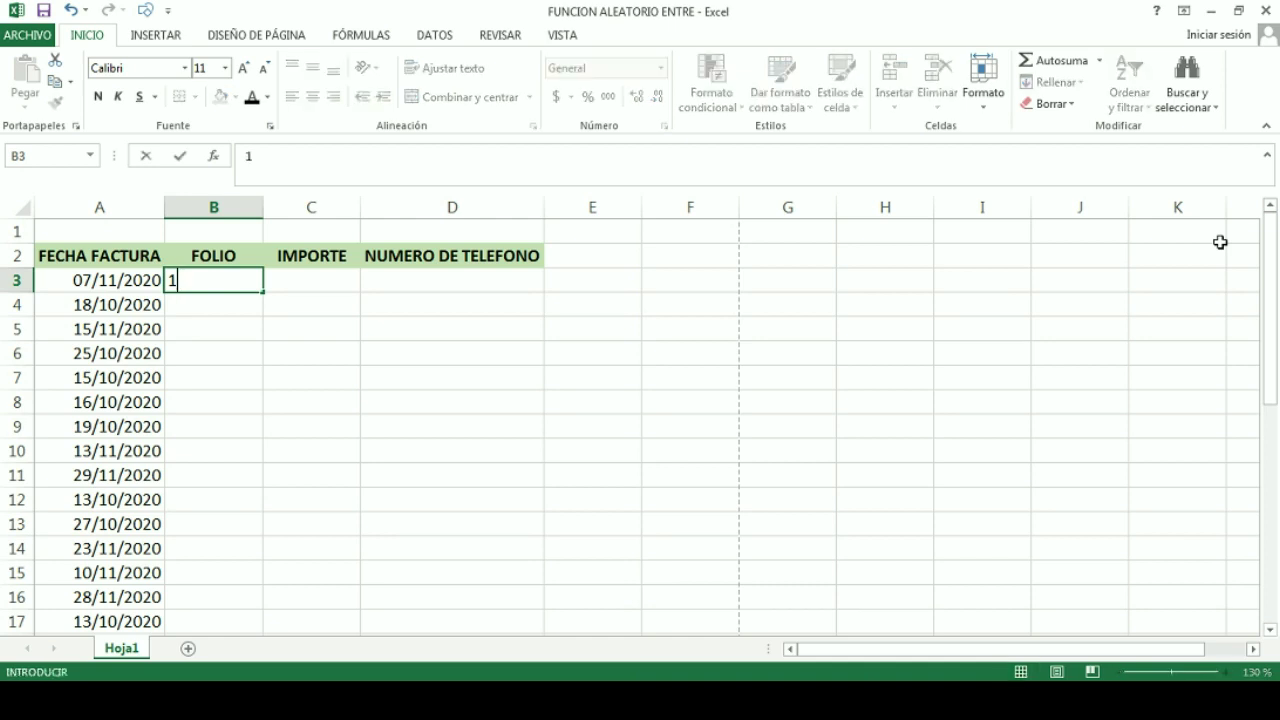
Enter 1 and 2 in B3:B4 and extend the series to 34 at row 36
type("1")
key("Return")
type("2")
key("Return")
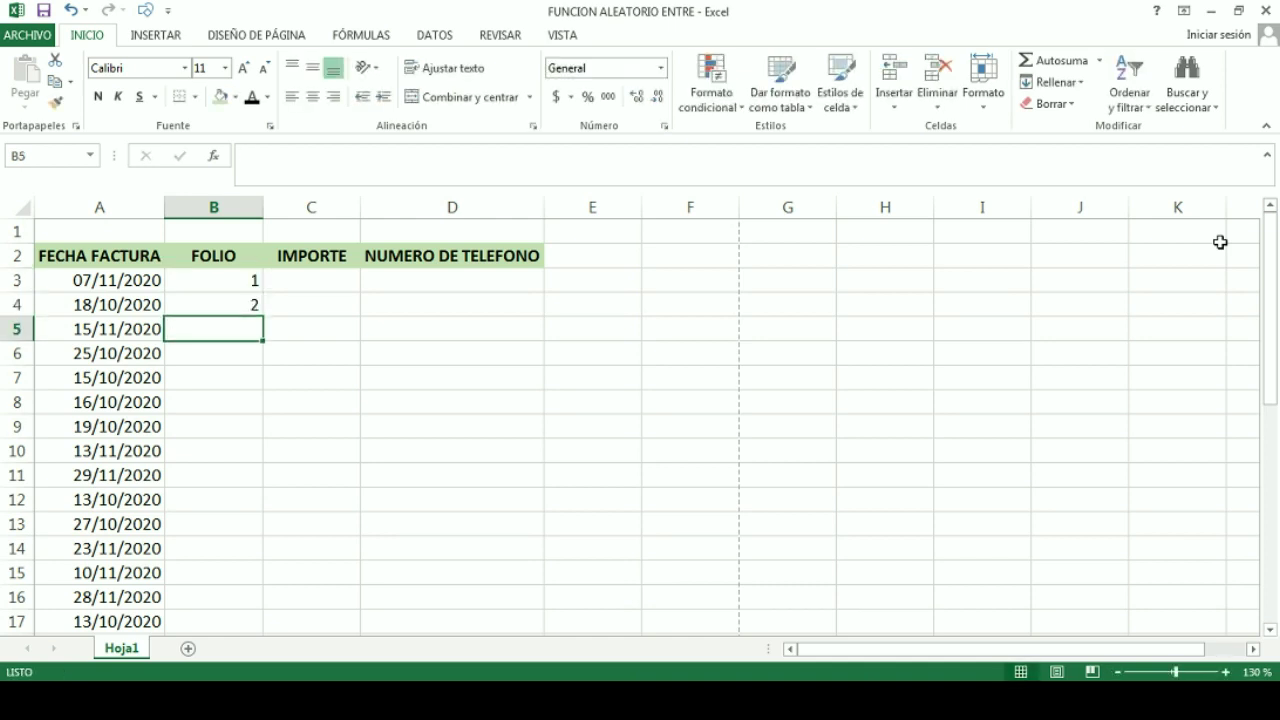
mouse_move(226, 292)
left_mouse_down()
mouse_move(241, 675)
mouse_move(269, 550)
left_mouse_up()
left_click(410, 420)
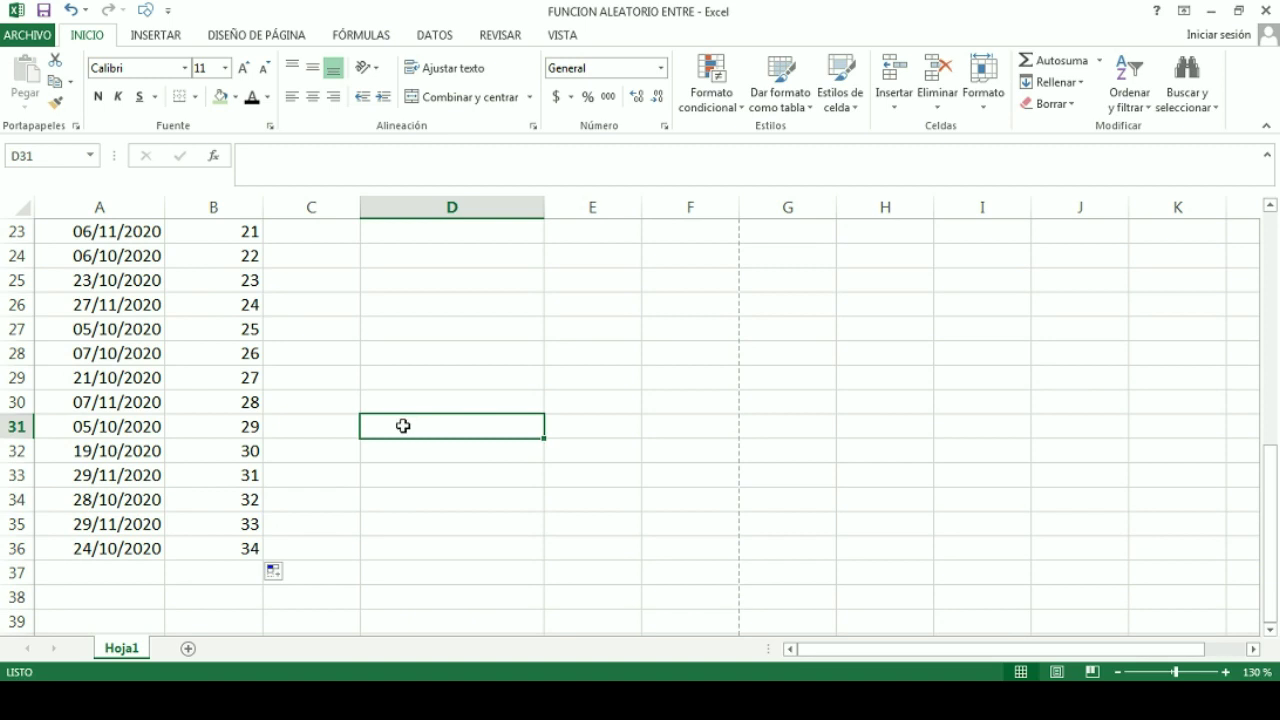
scroll(405, 425, "up", 5)
scroll(403, 428, "up", 3)
left_click(316, 285)
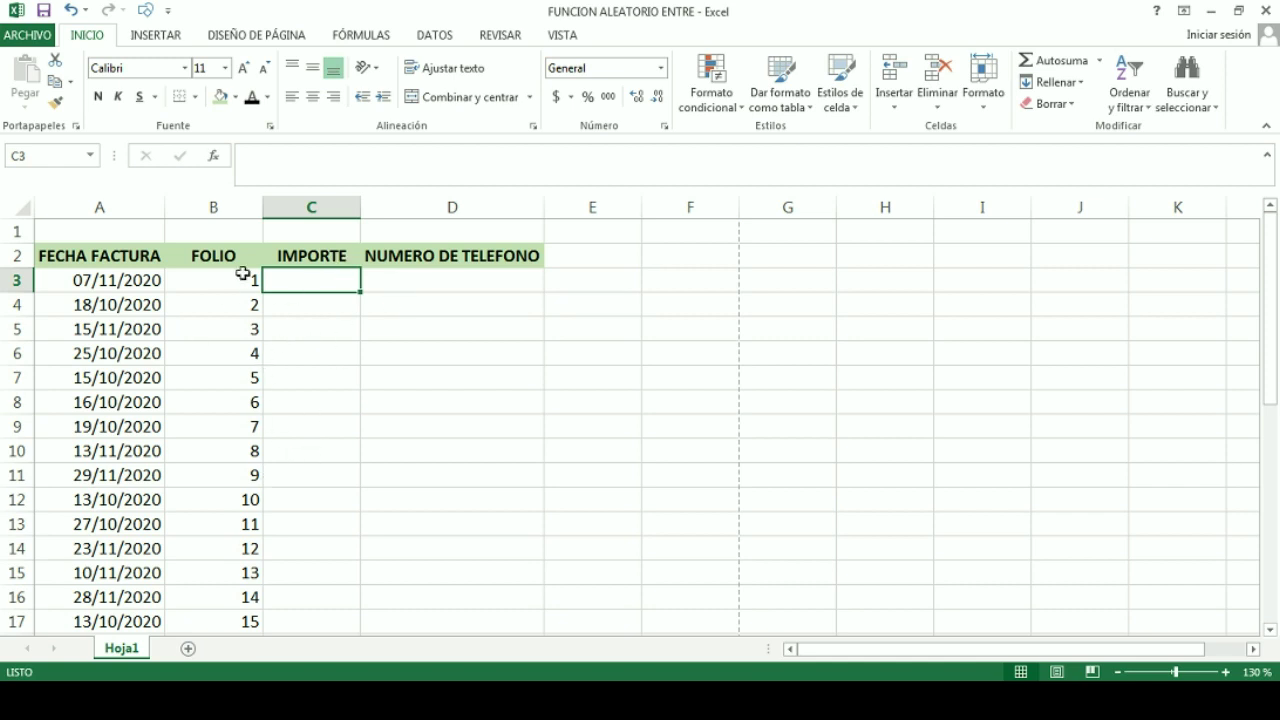
Enter =ALEATORIO.ENTRE(120.35,9800.69) in C3 through the Insert Function dialog
left_click(214, 157)
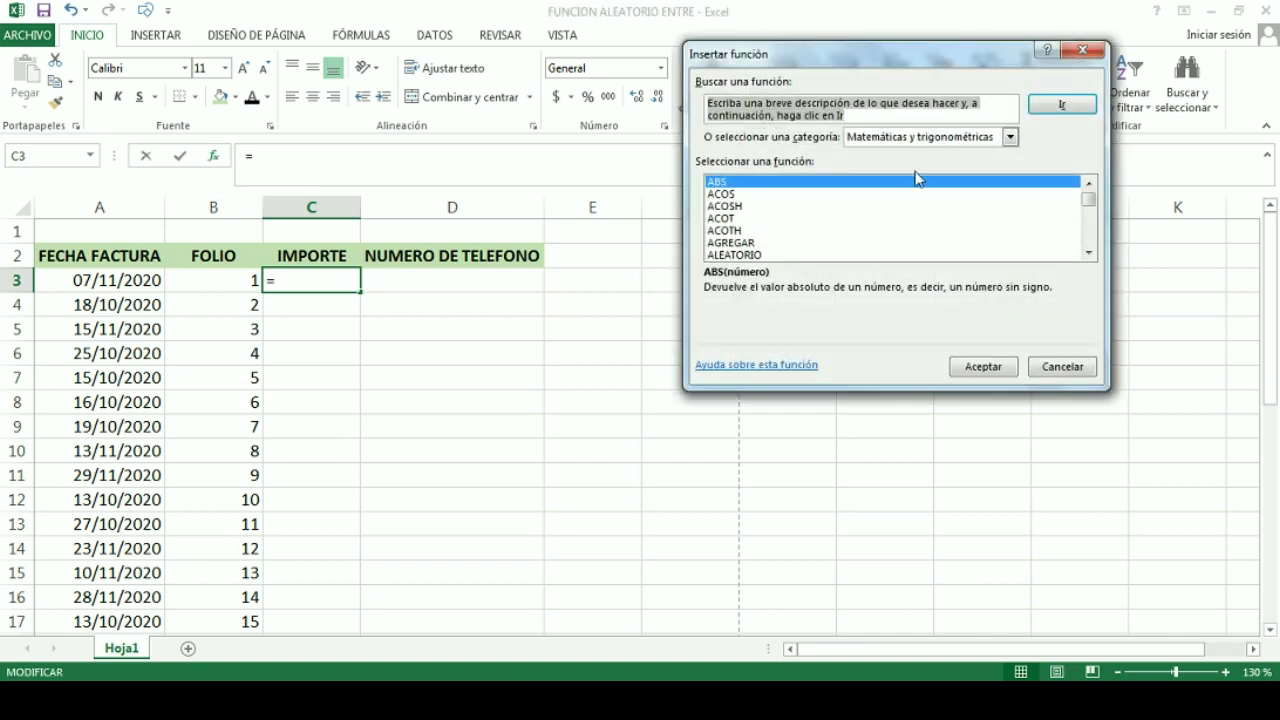
left_click(1088, 253)
left_click(1088, 253)
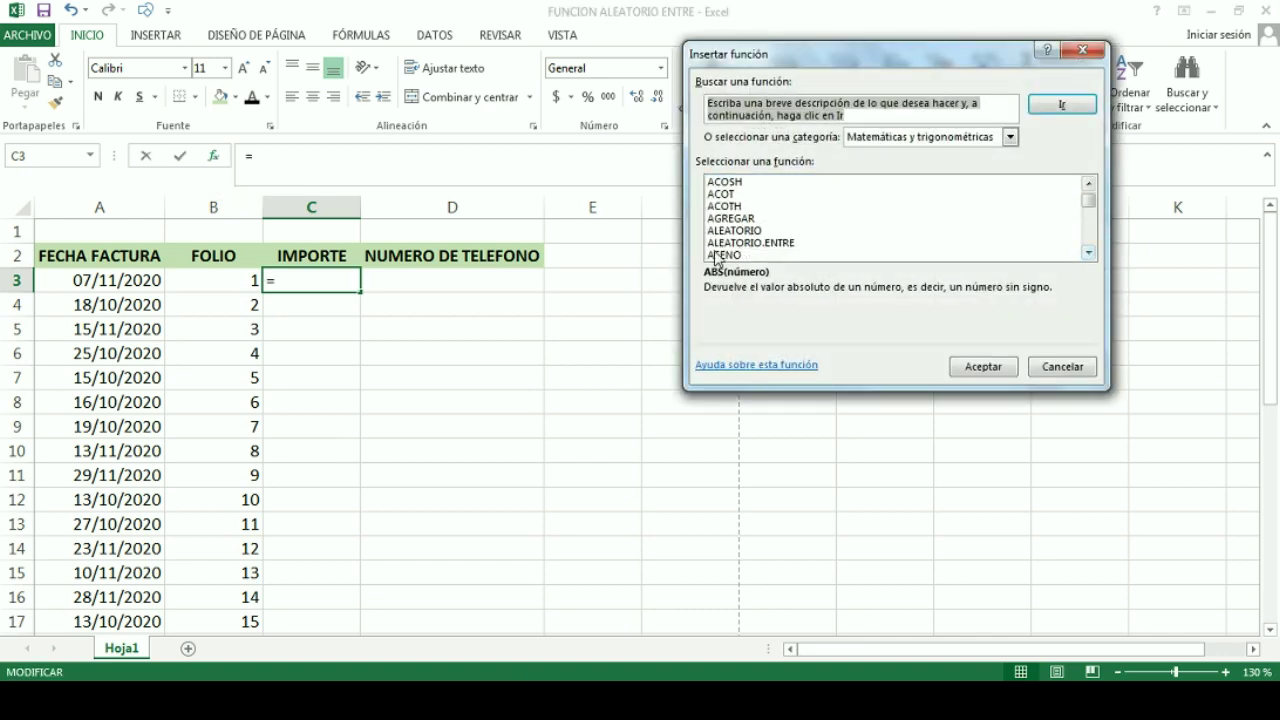
double_click(766, 242)
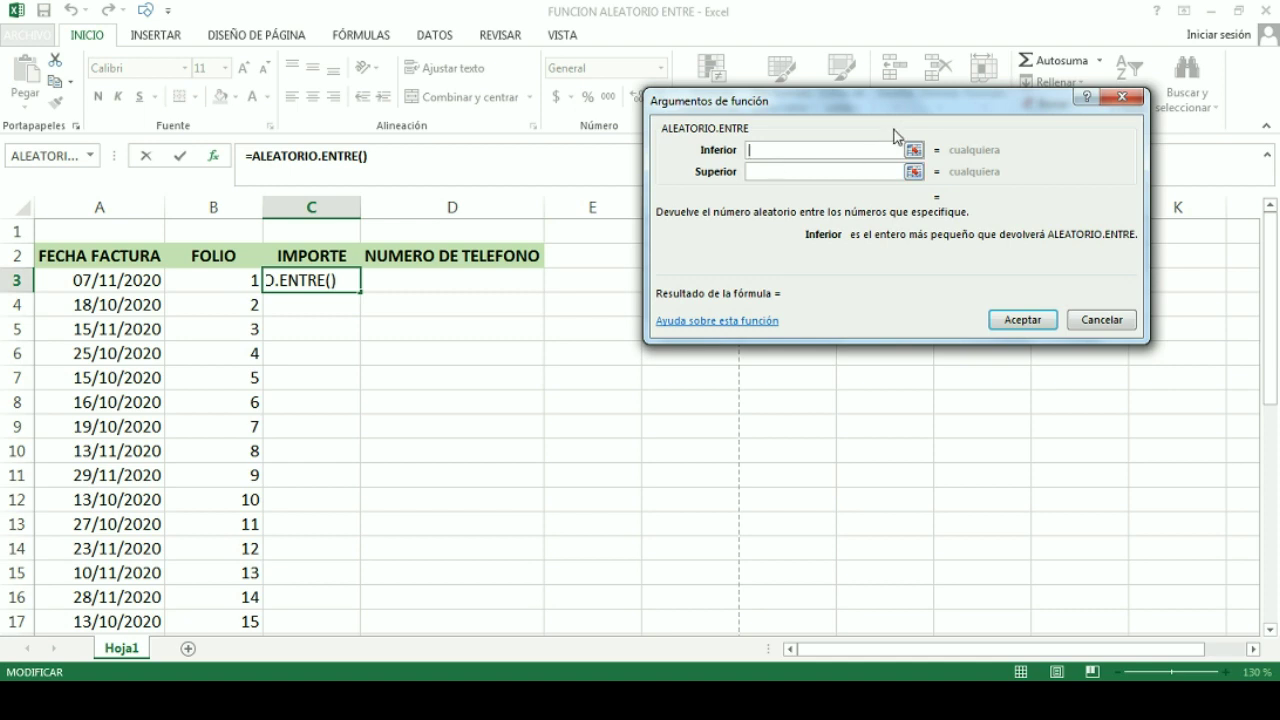
type("120")
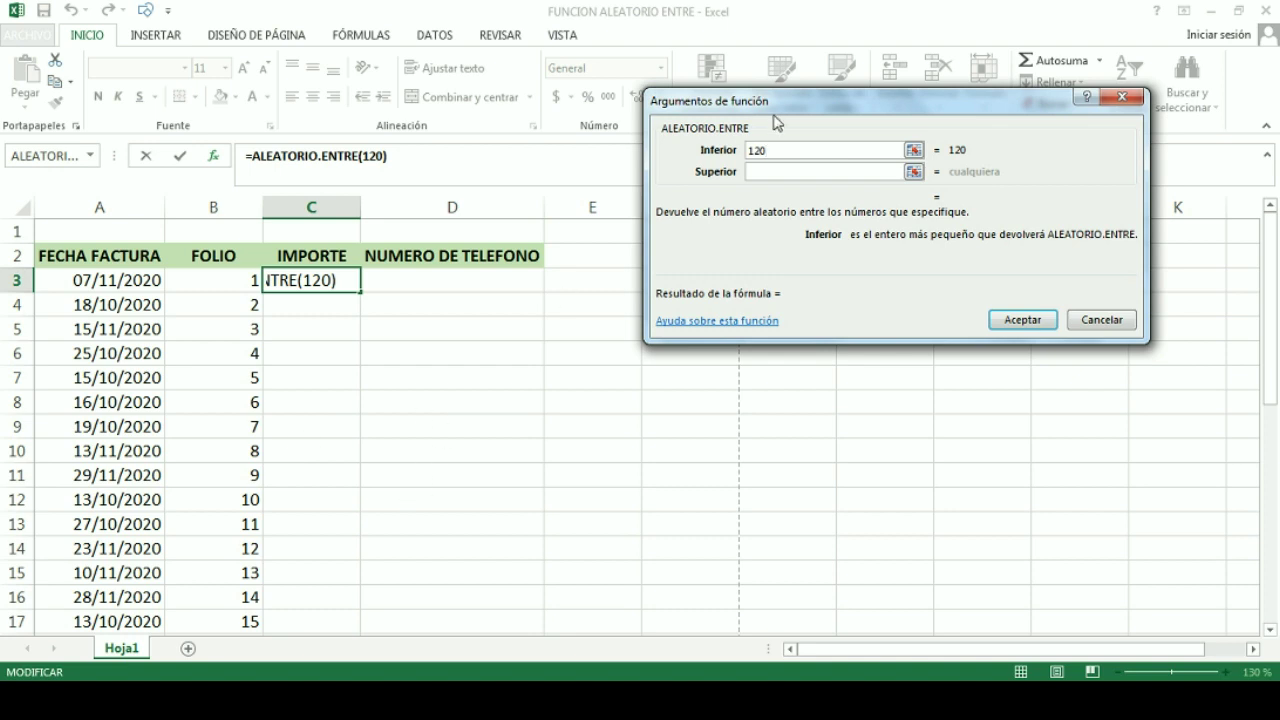
type(".35")
left_click(818, 170)
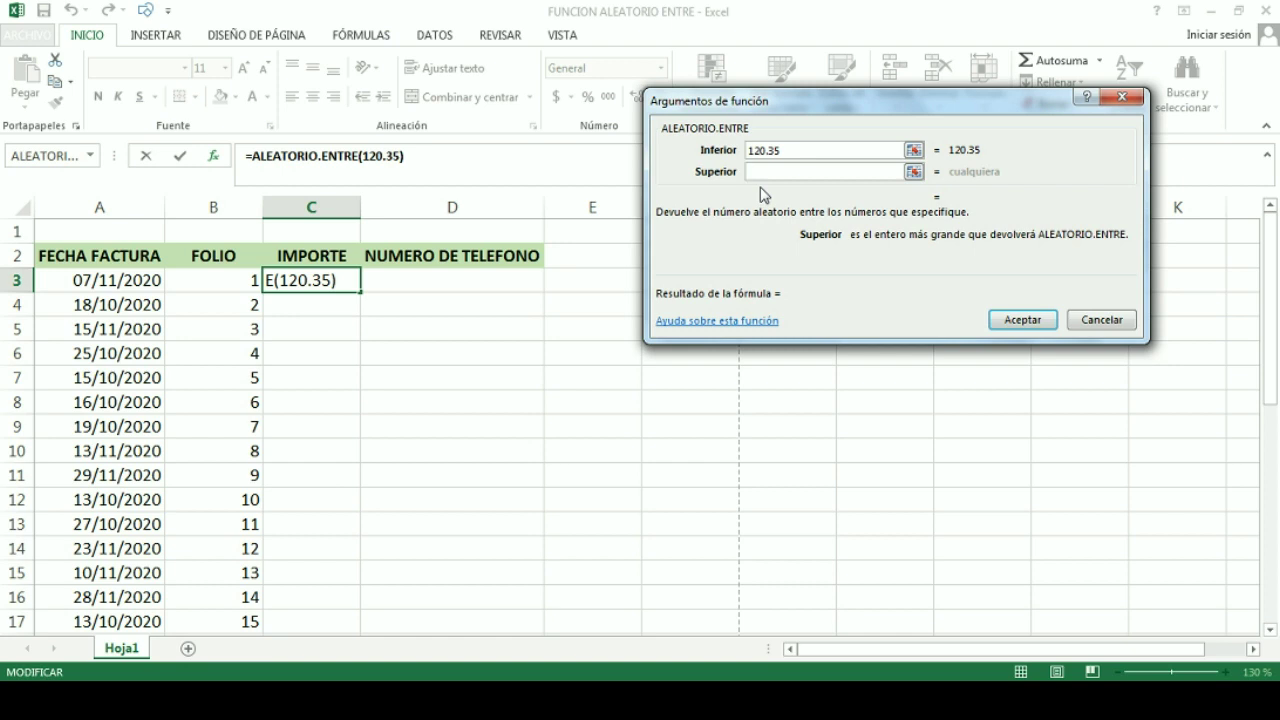
type("9800")
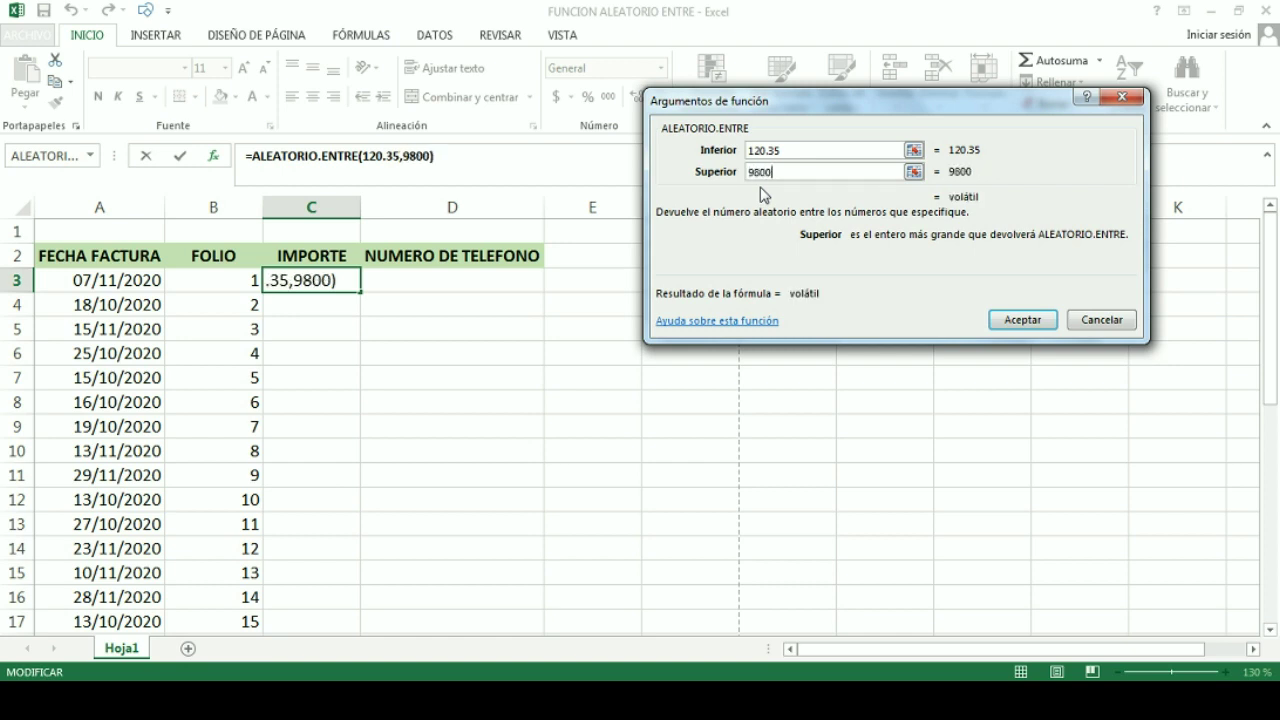
type(".69")
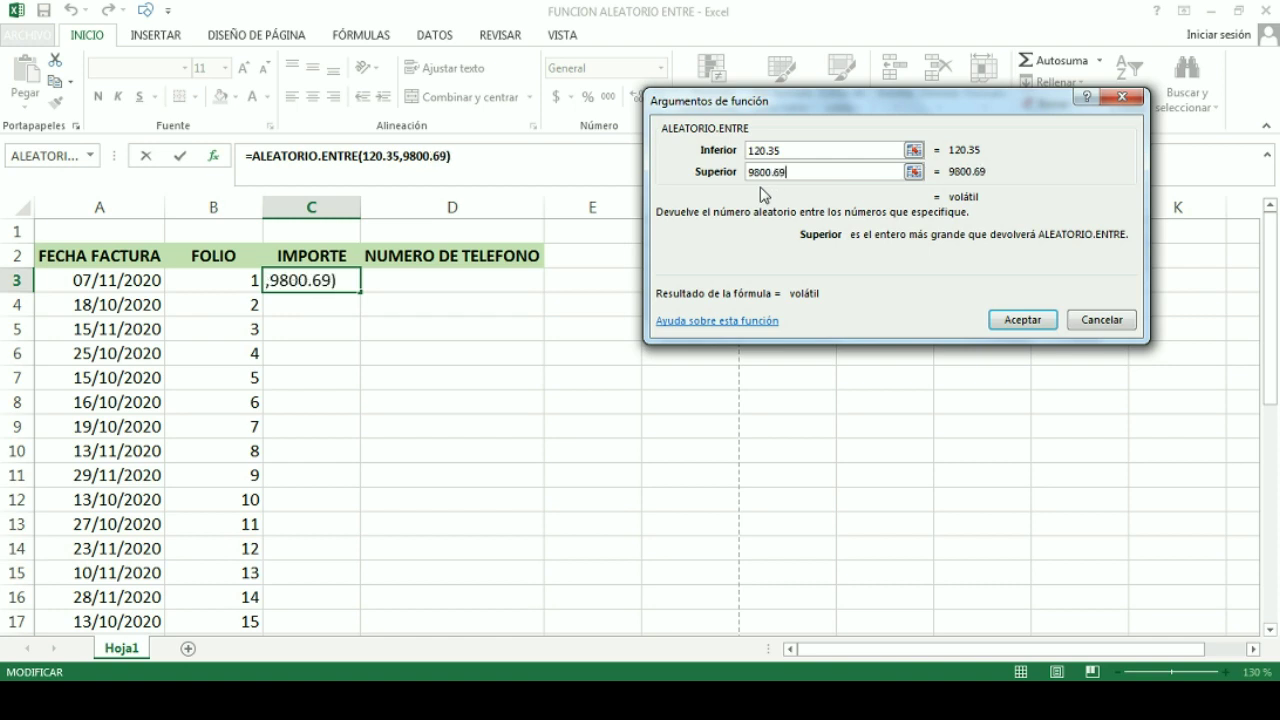
left_click(1010, 323)
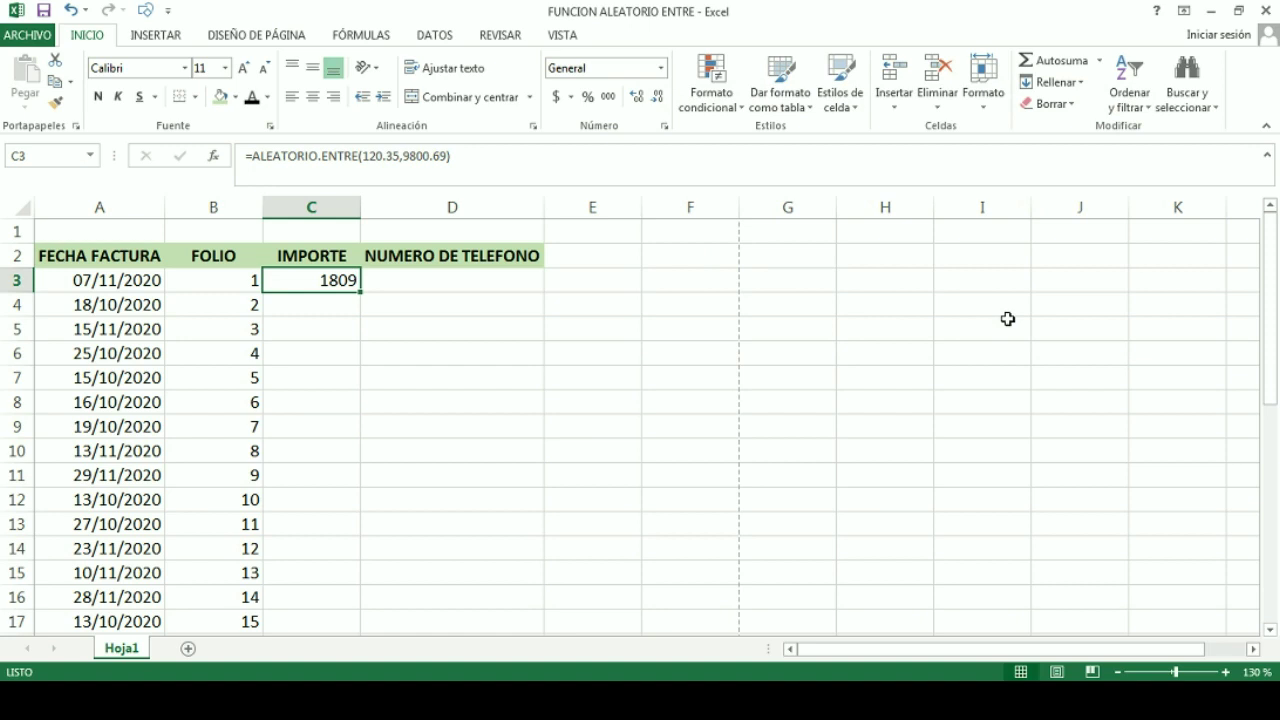
Show C3's random amount with two decimals and fill the formula down to C36
left_click(637, 98)
left_click(657, 97)
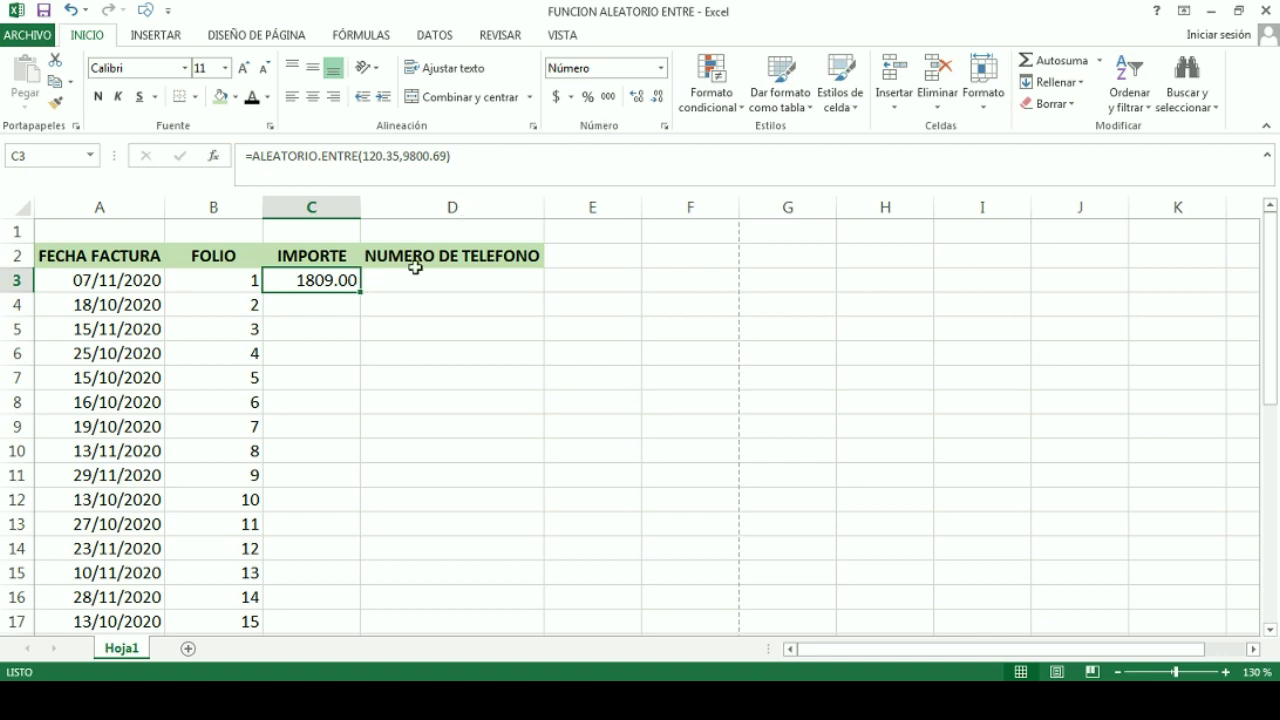
mouse_move(360, 292)
left_mouse_down()
mouse_move(341, 621)
mouse_move(360, 678)
left_mouse_up()
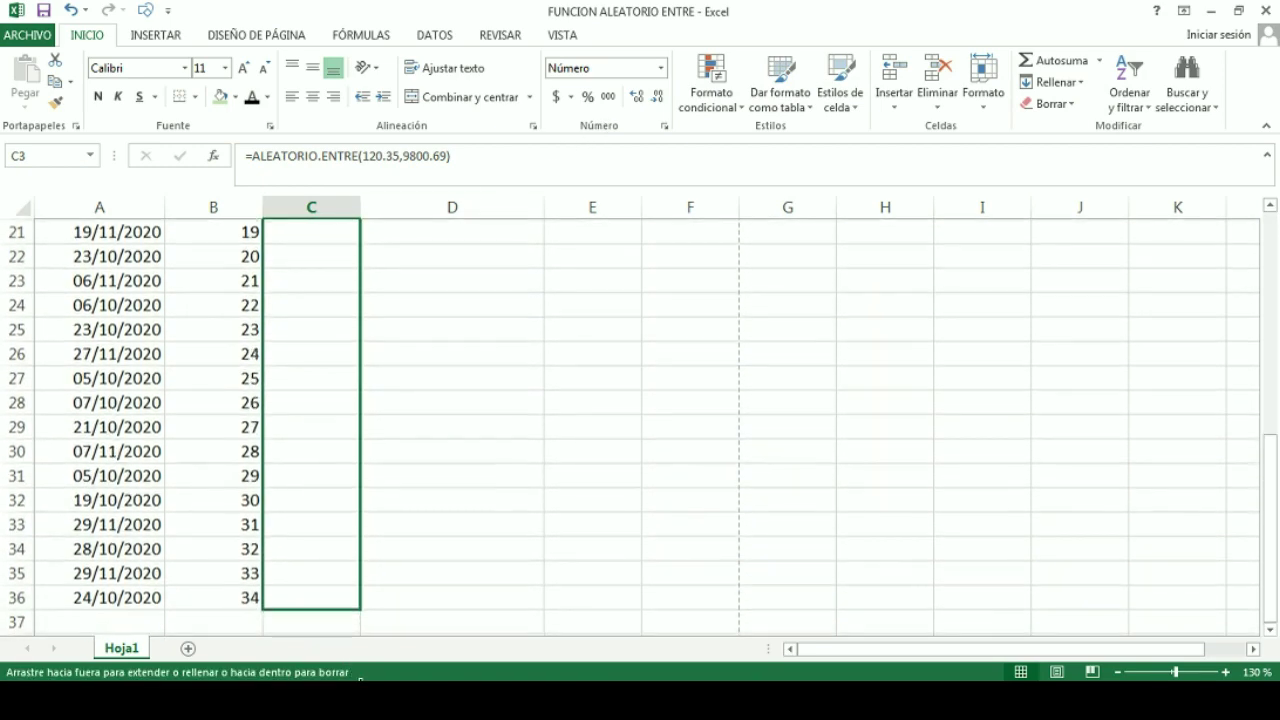
left_click_drag(360, 678, 340, 591)
left_click(396, 525)
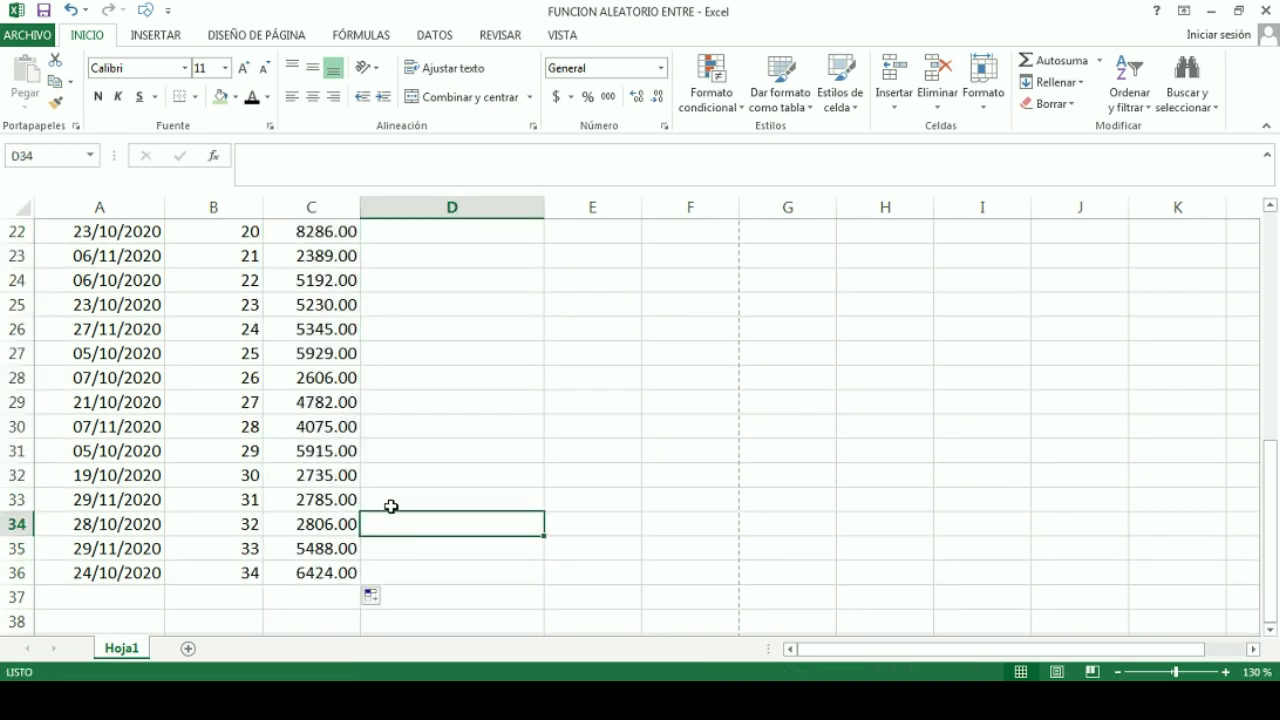
Regenerate the random IMPORTE amounts four times with F9
scroll(380, 486, "up", 1)
scroll(380, 486, "up", 1)
scroll(380, 486, "up", 1)
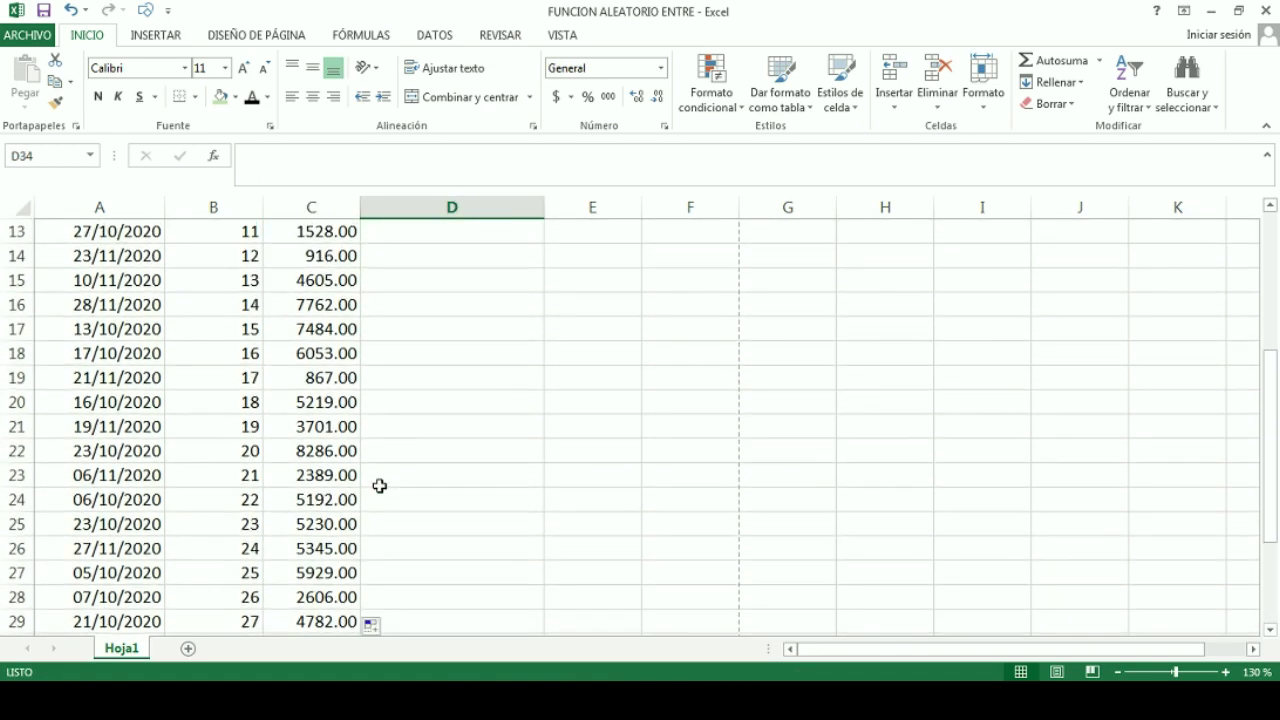
scroll(380, 486, "up", 1)
scroll(380, 486, "up", 1)
scroll(380, 486, "up", 1)
scroll(380, 486, "up", 1)
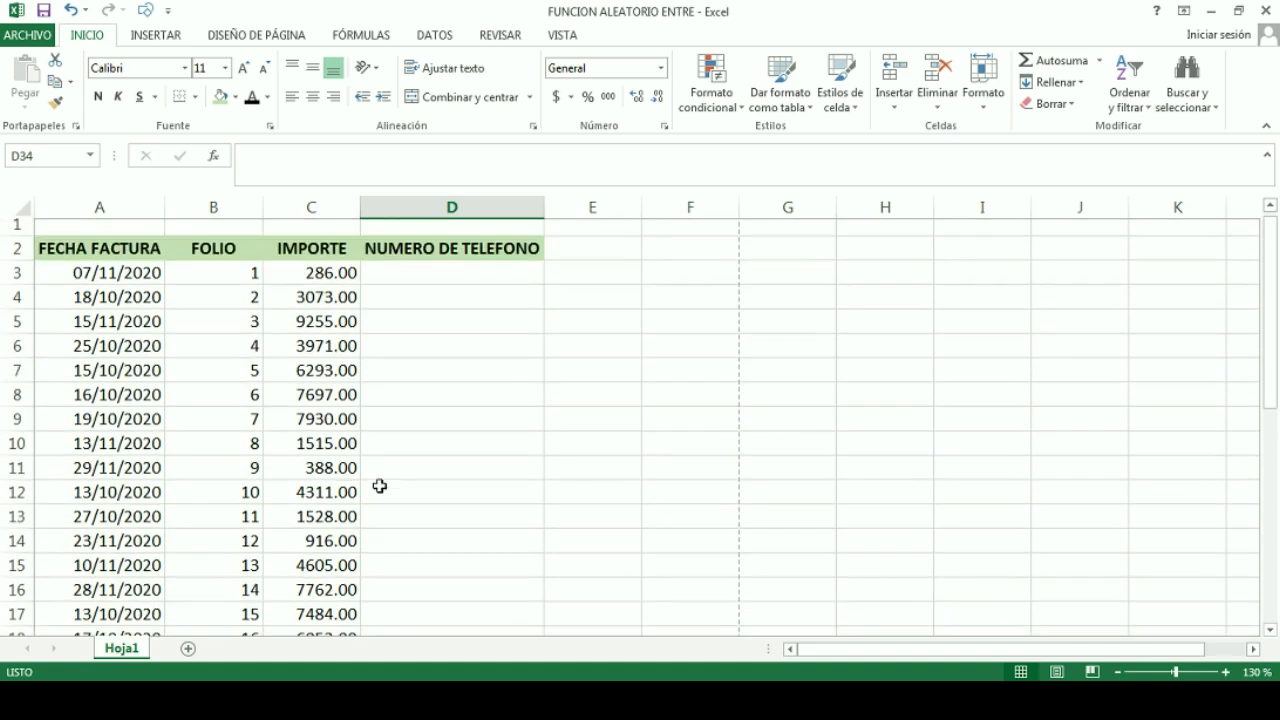
left_click(413, 408)
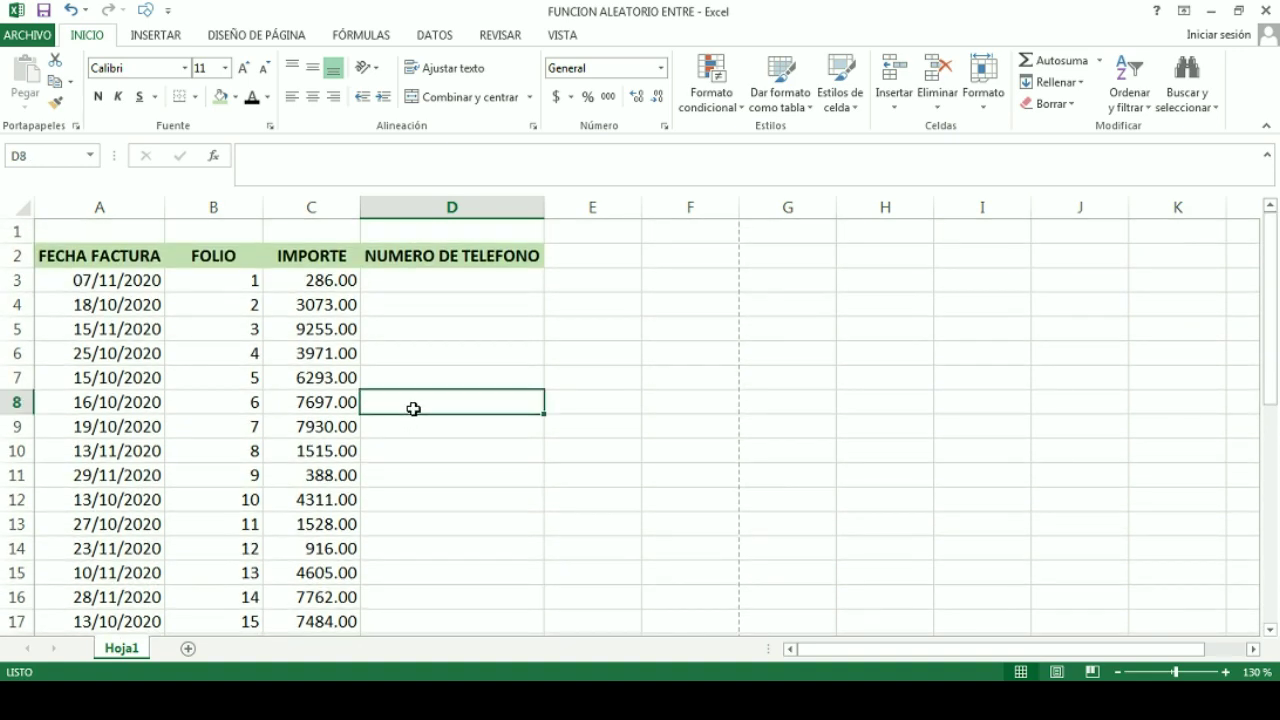
key("F9")
key("F9")
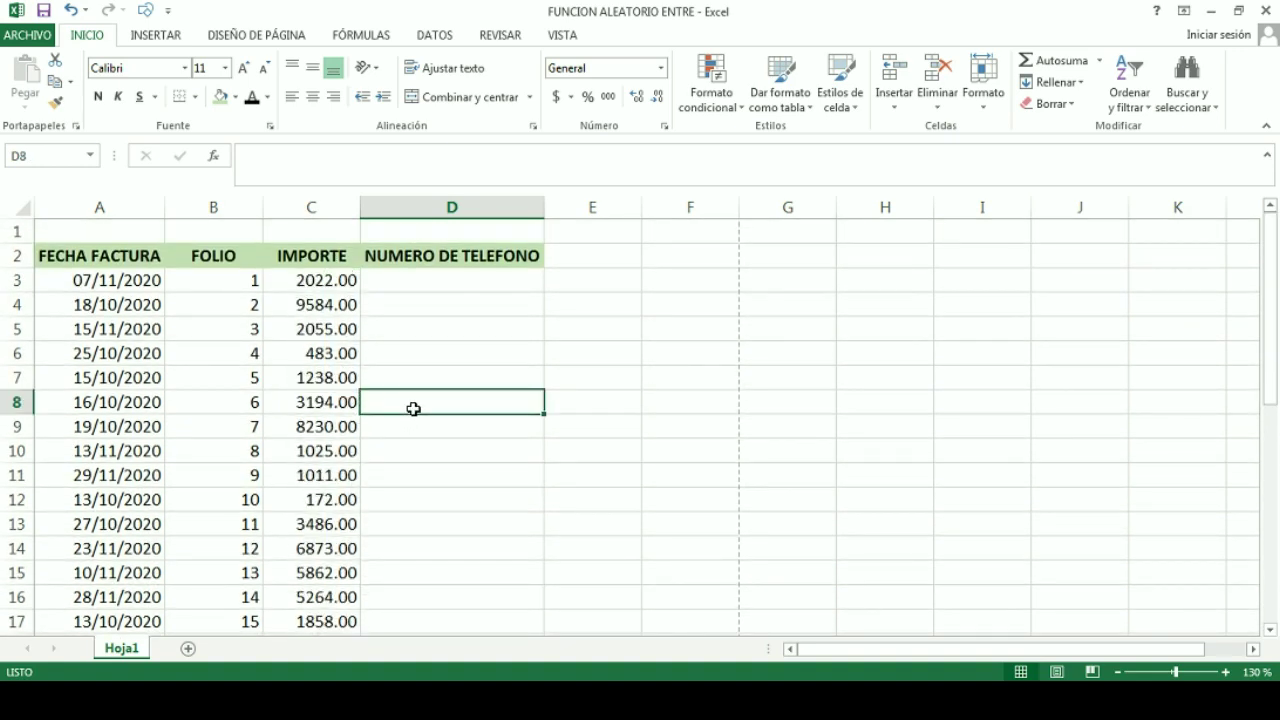
key("F9")
key("F9")
key("F9")
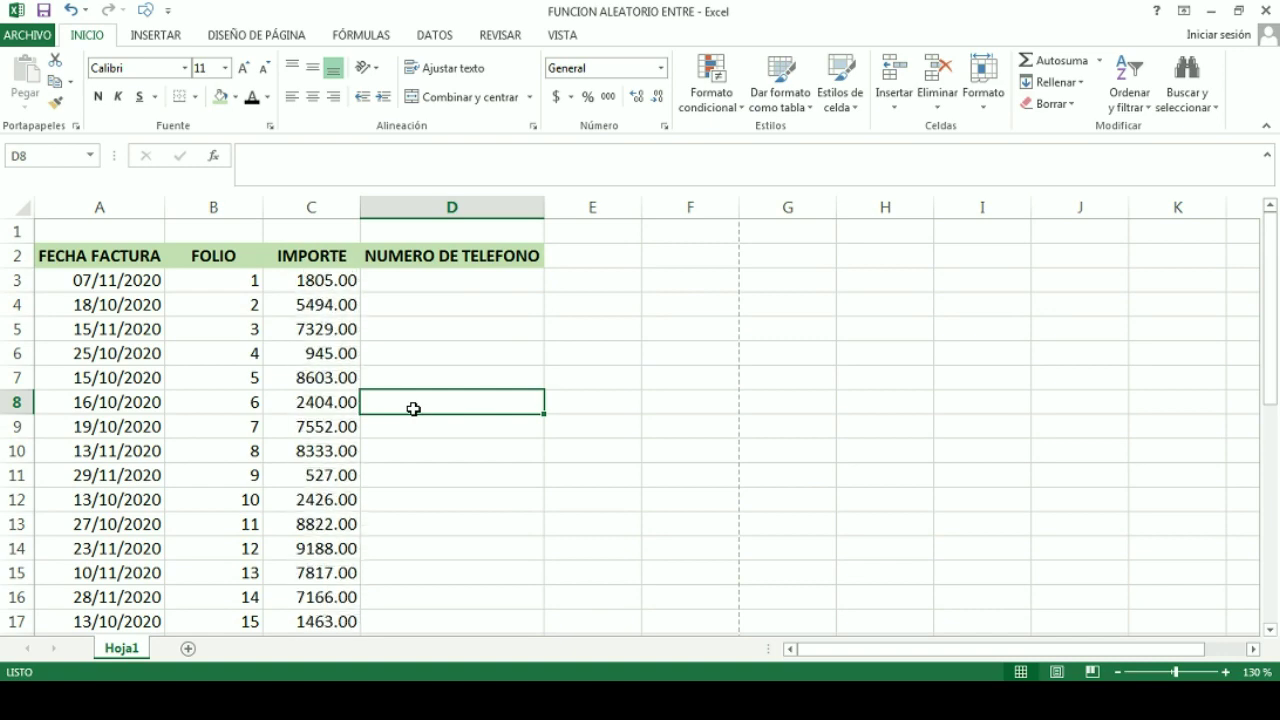
key("F9")
key("F9")
key("F9")
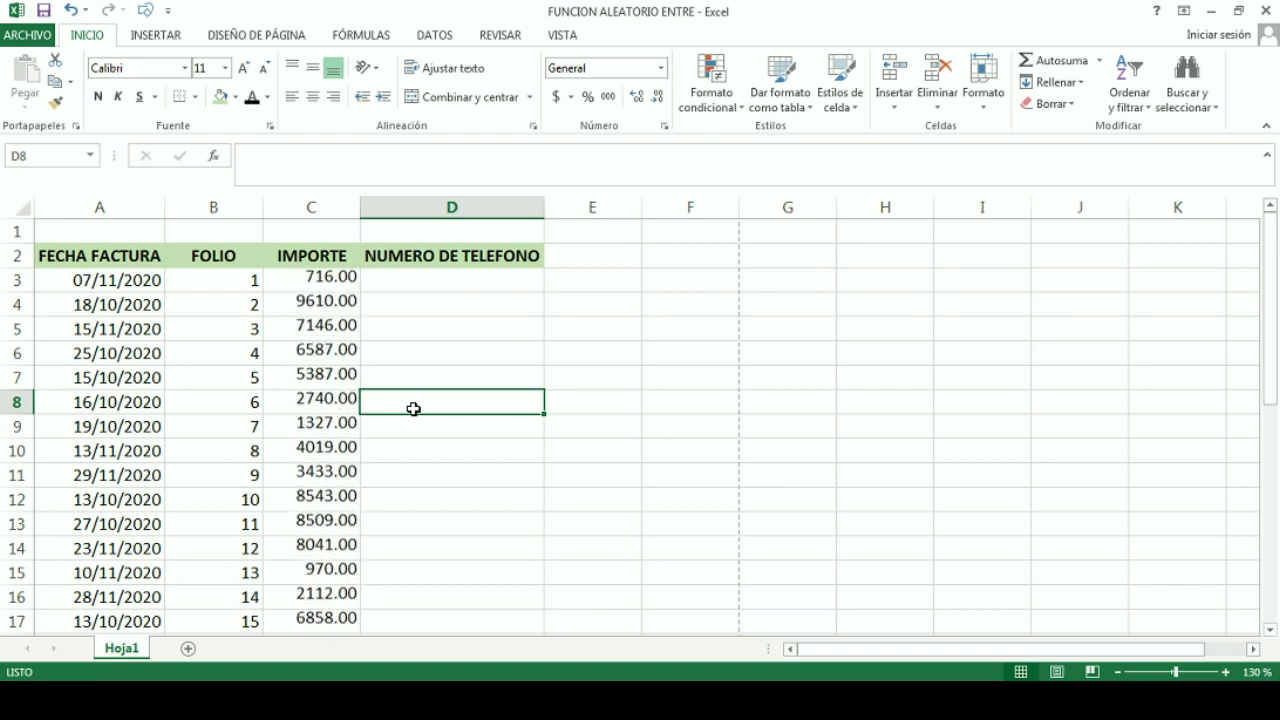
key("F9")
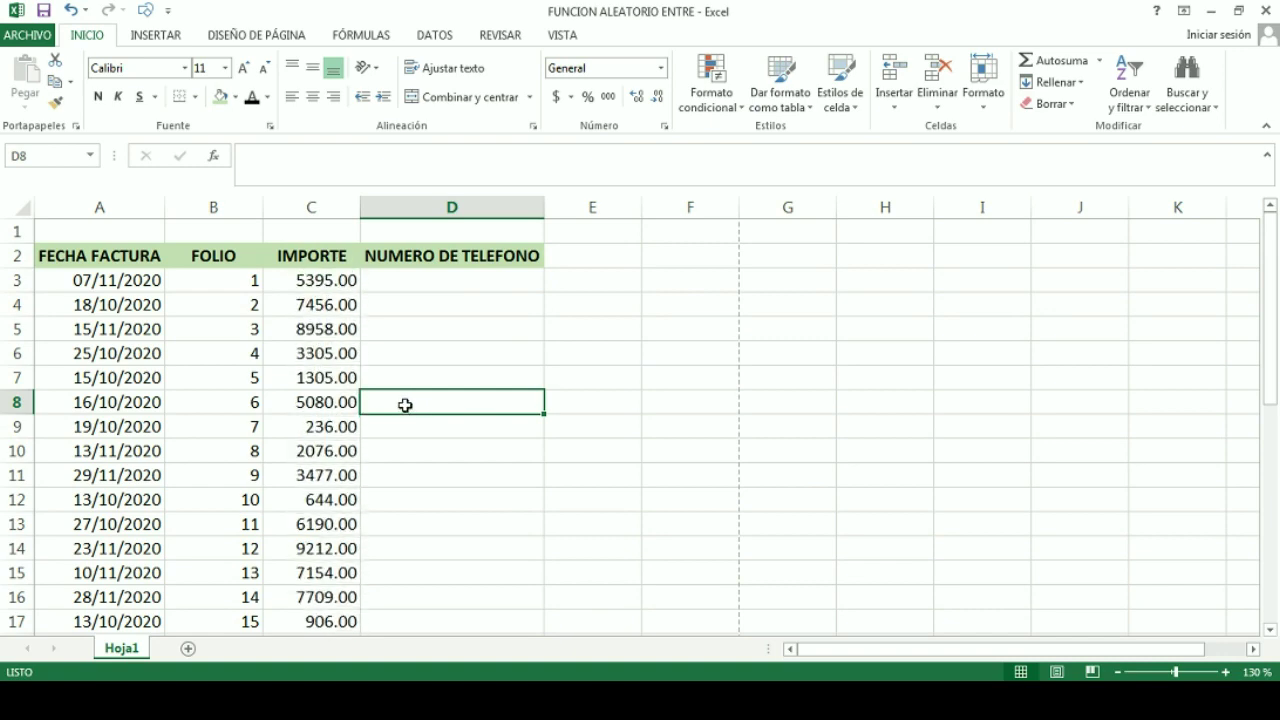
scroll(314, 514, "down", 2)
scroll(329, 534, "down", 2)
scroll(349, 534, "down", 2)
scroll(350, 535, "down", 1)
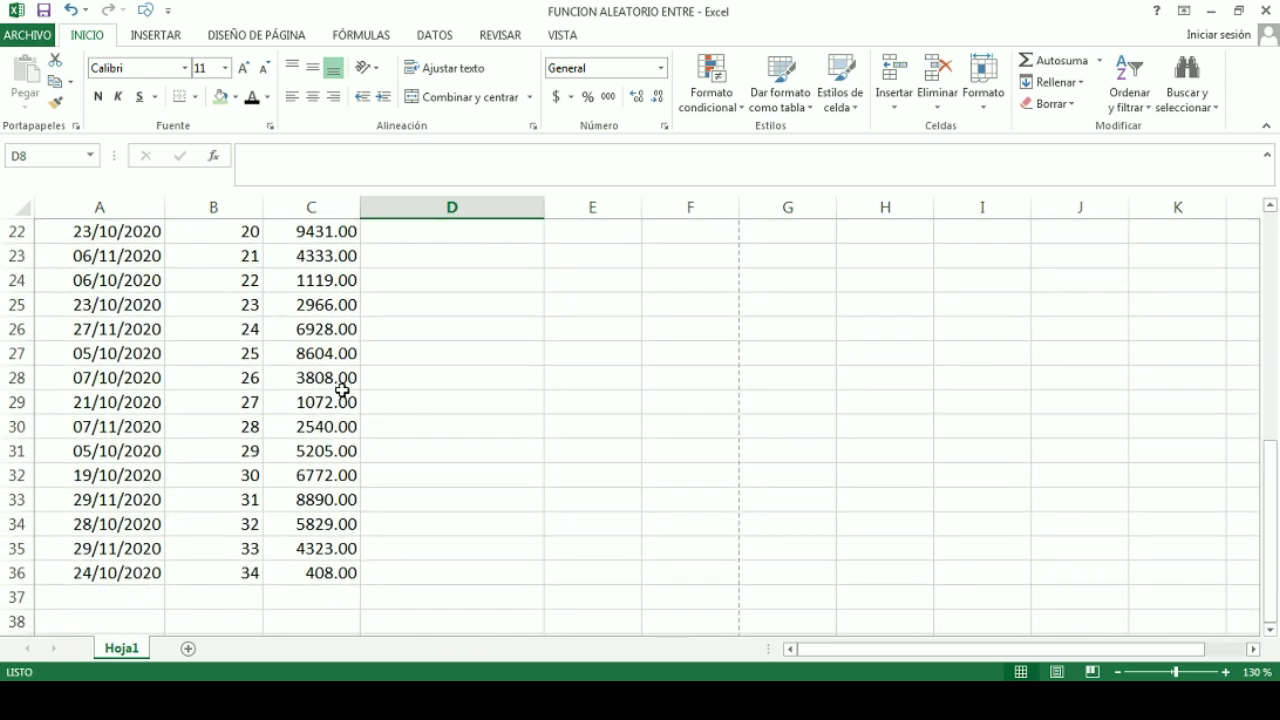
scroll(380, 457, "up", 4)
scroll(380, 457, "up", 3)
left_click(322, 209)
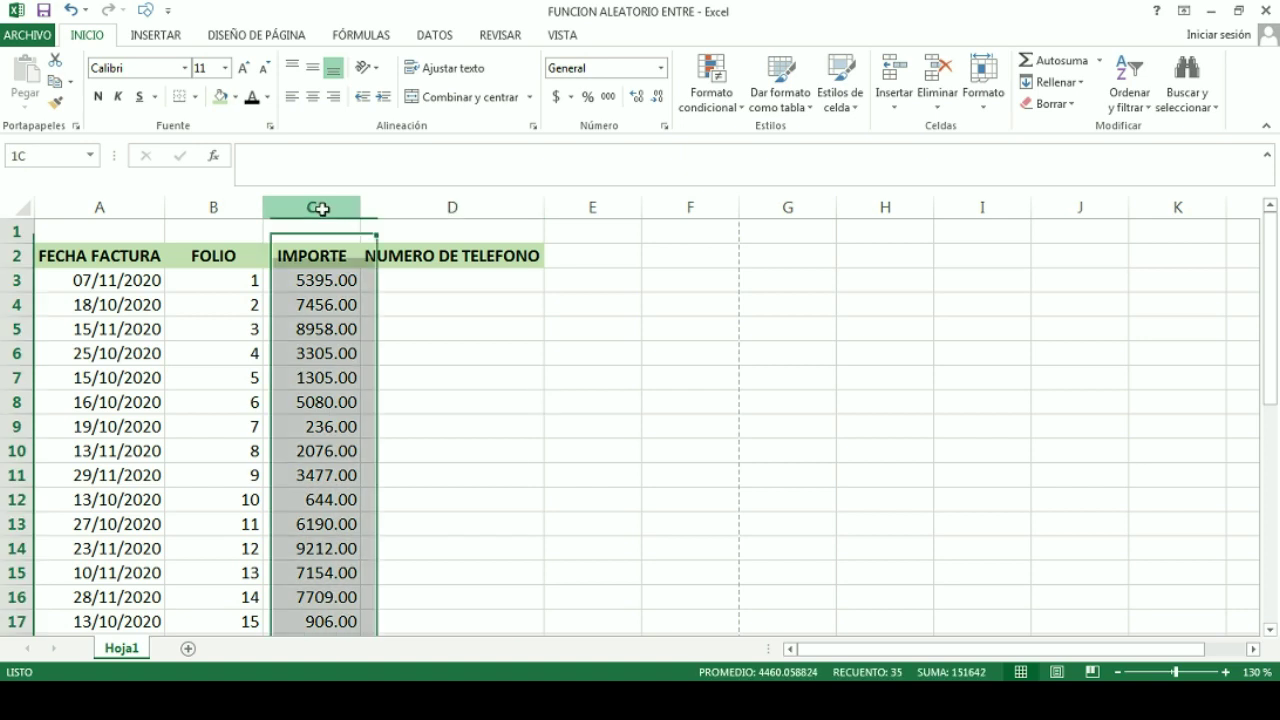
Copy column C and paste it onto itself as values, fixing amounts like 5395.00
right_click(322, 209)
left_click(366, 245)
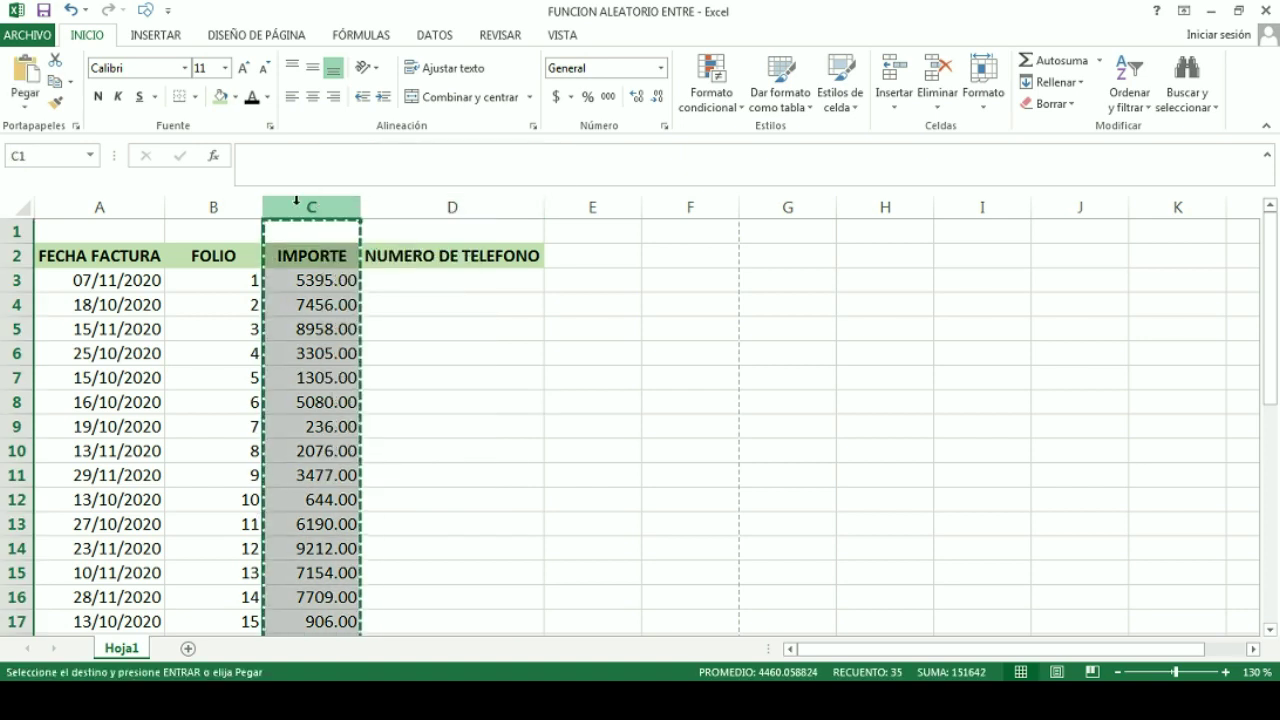
right_click(296, 203)
left_click(365, 292)
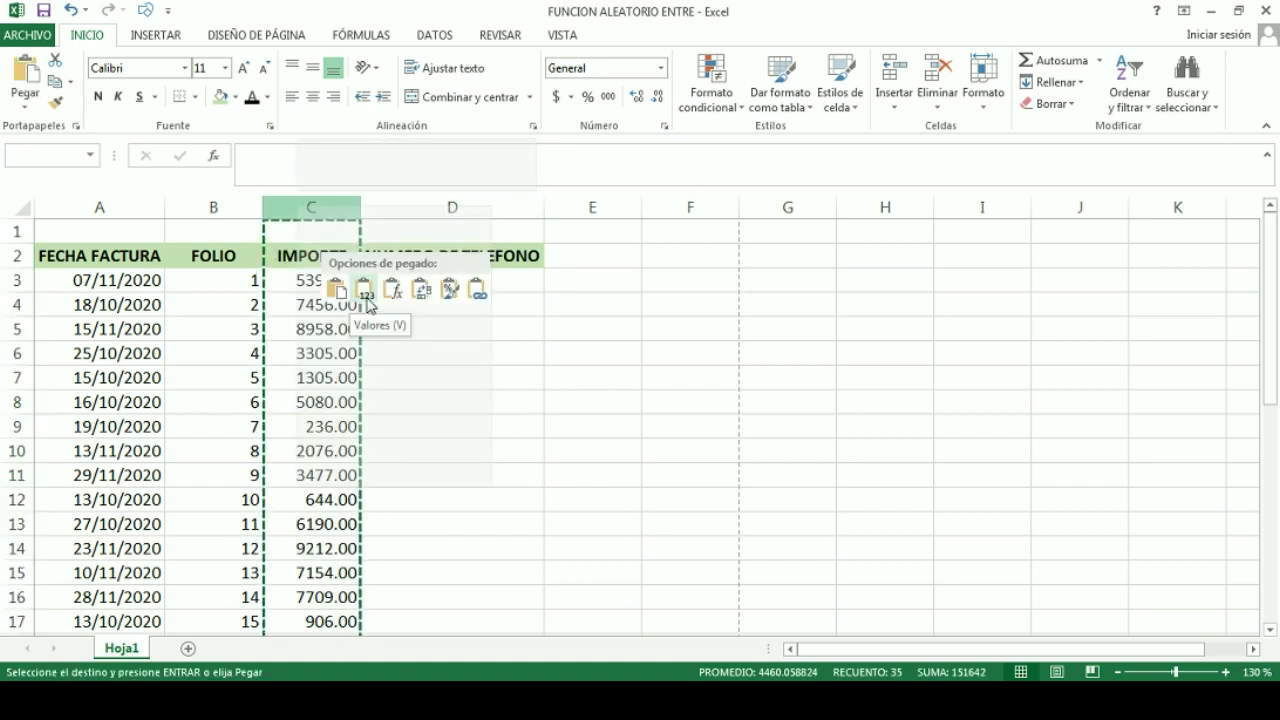
left_click(475, 318)
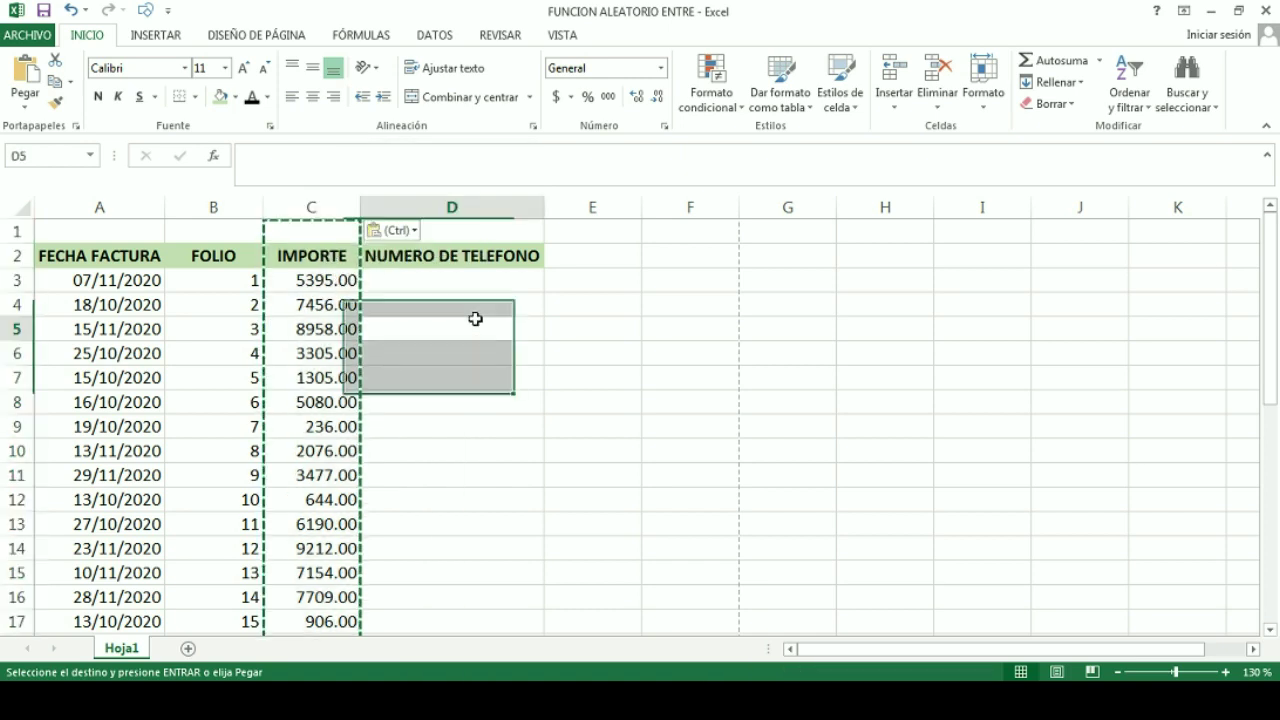
key("Escape")
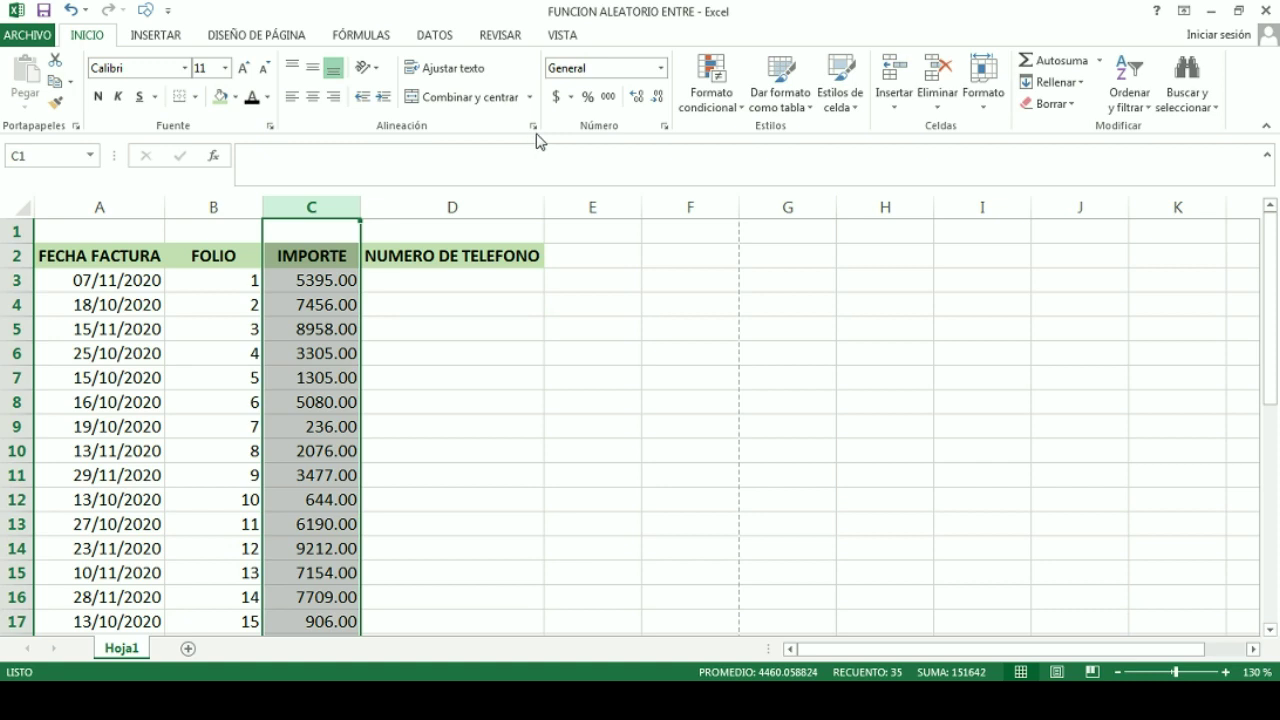
left_click(556, 97)
left_click(554, 420)
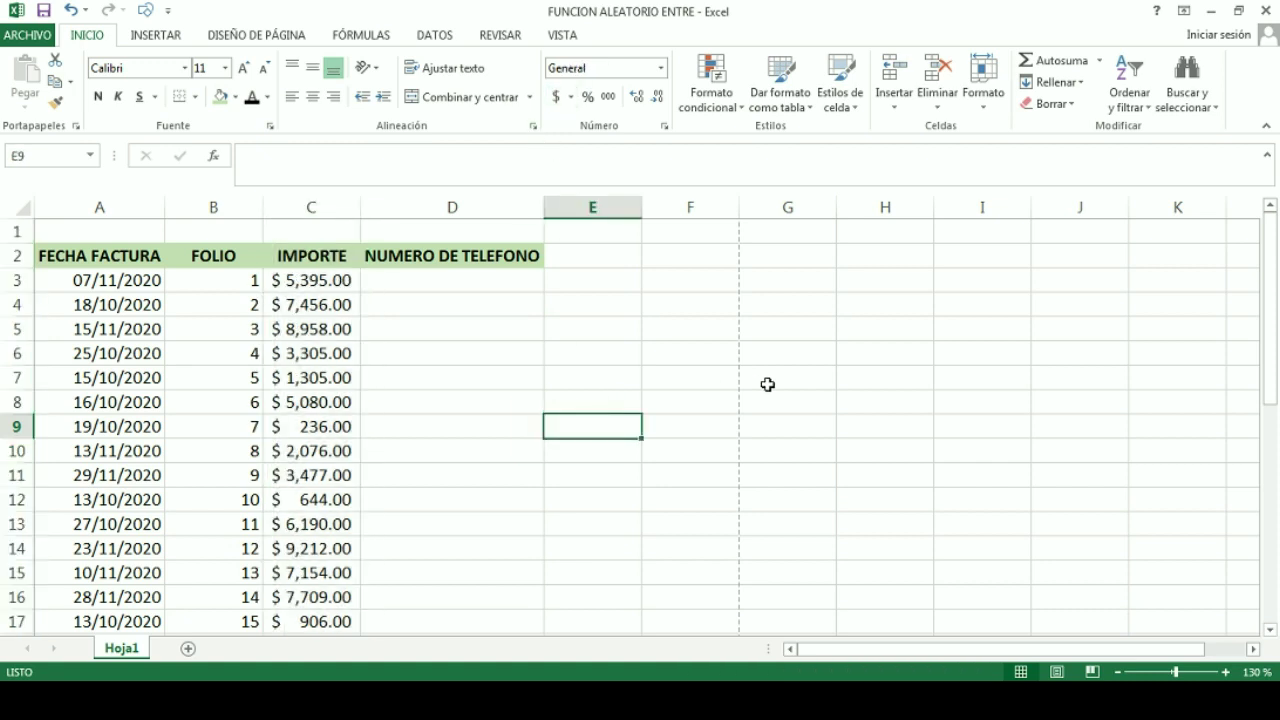
left_click(450, 300)
left_click(451, 282)
left_click(450, 353)
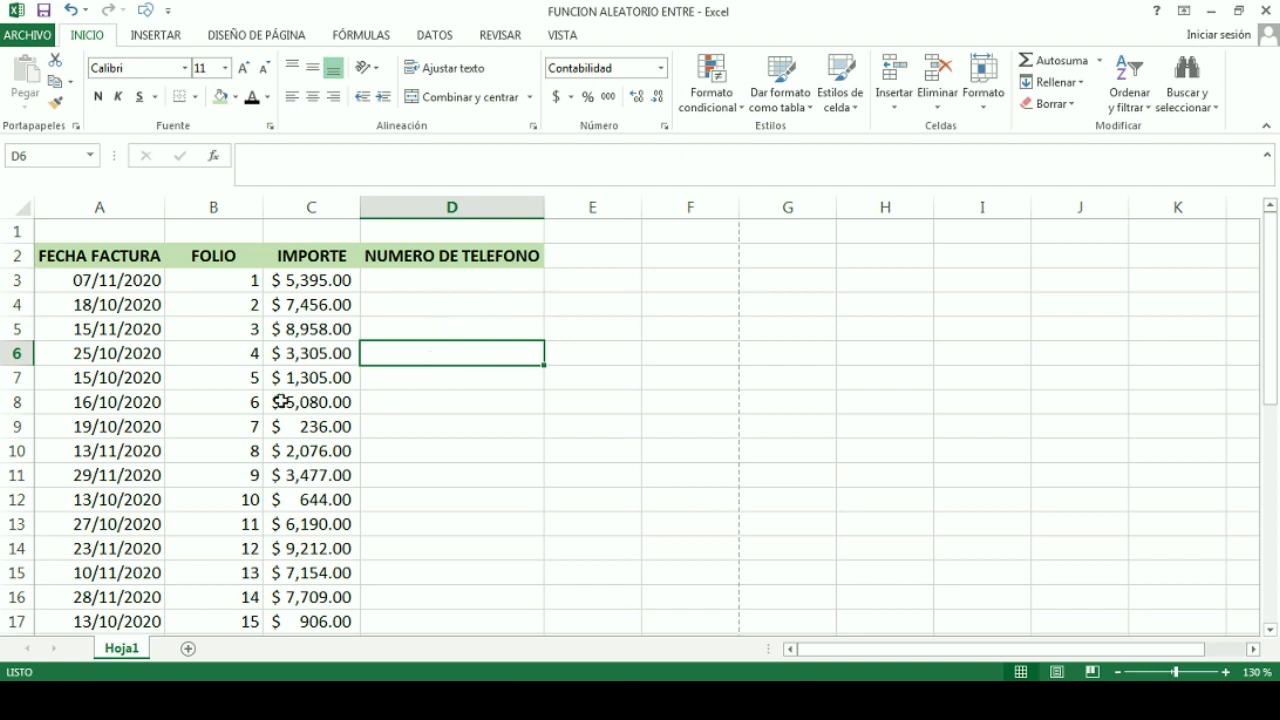
left_click(667, 279)
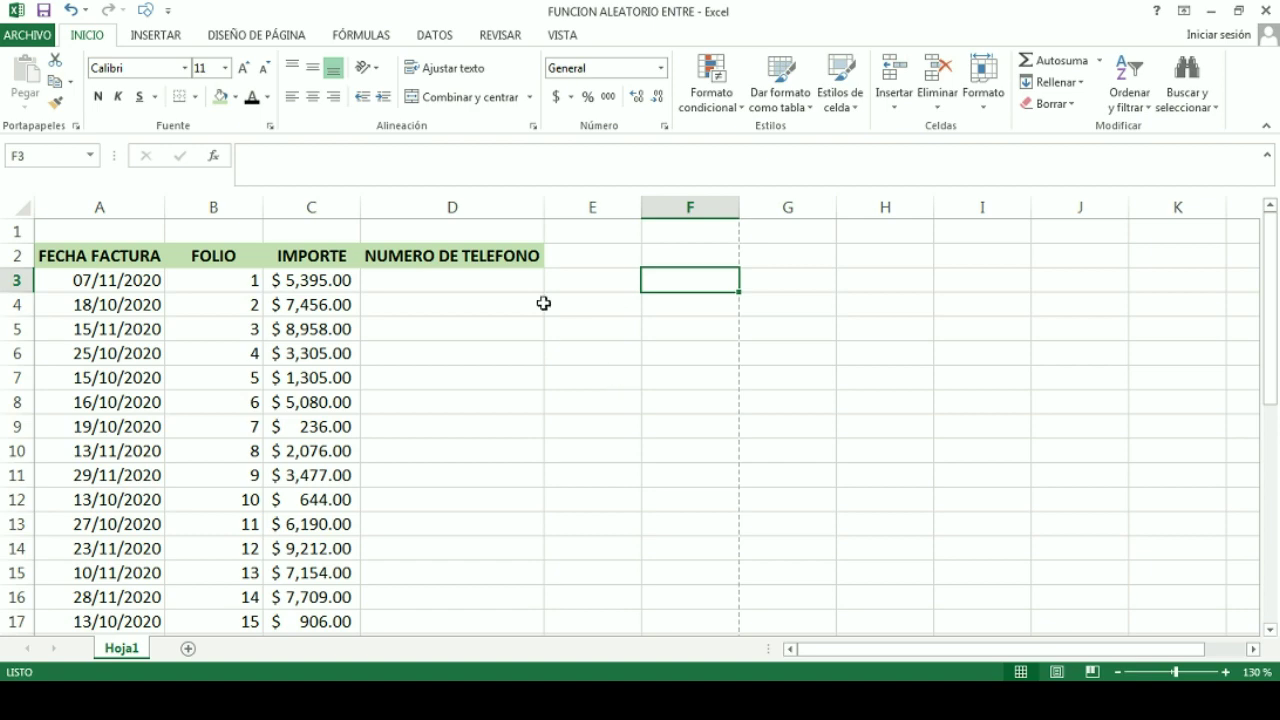
Insert the ALEATORIO.ENTRE function from Matemáticas y trigonométricas into F3
left_click(213, 156)
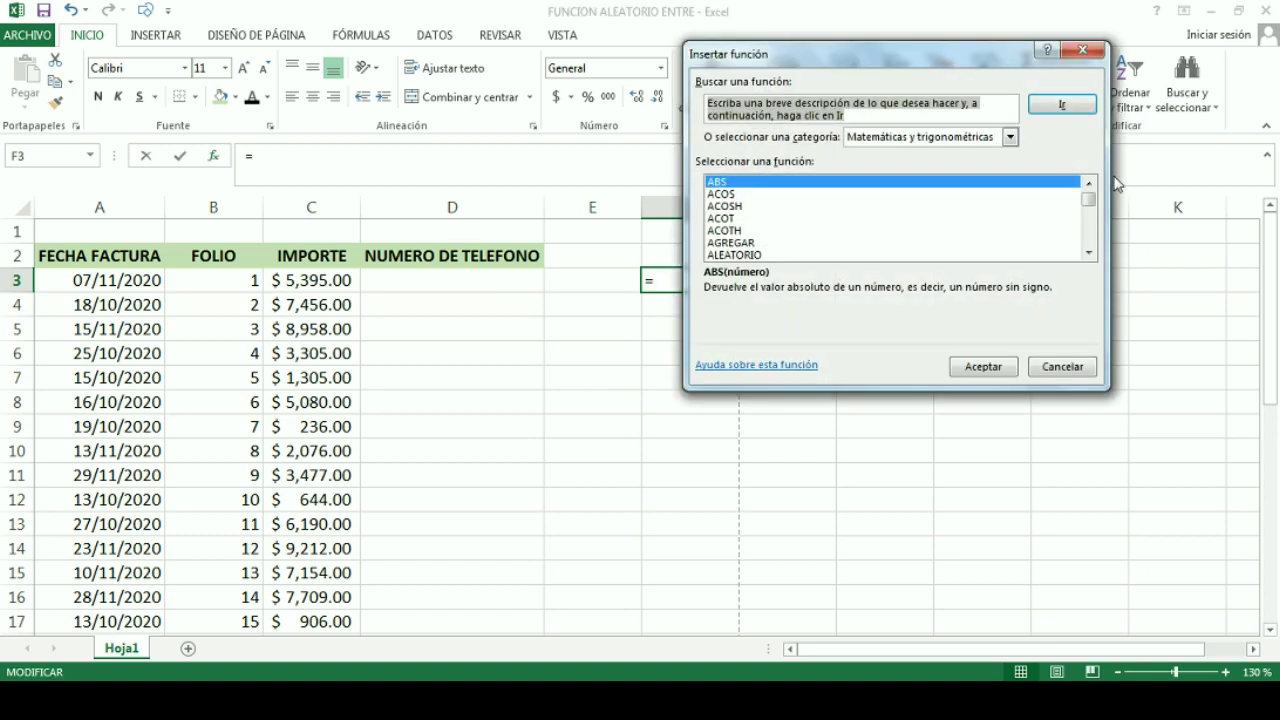
left_click(1010, 137)
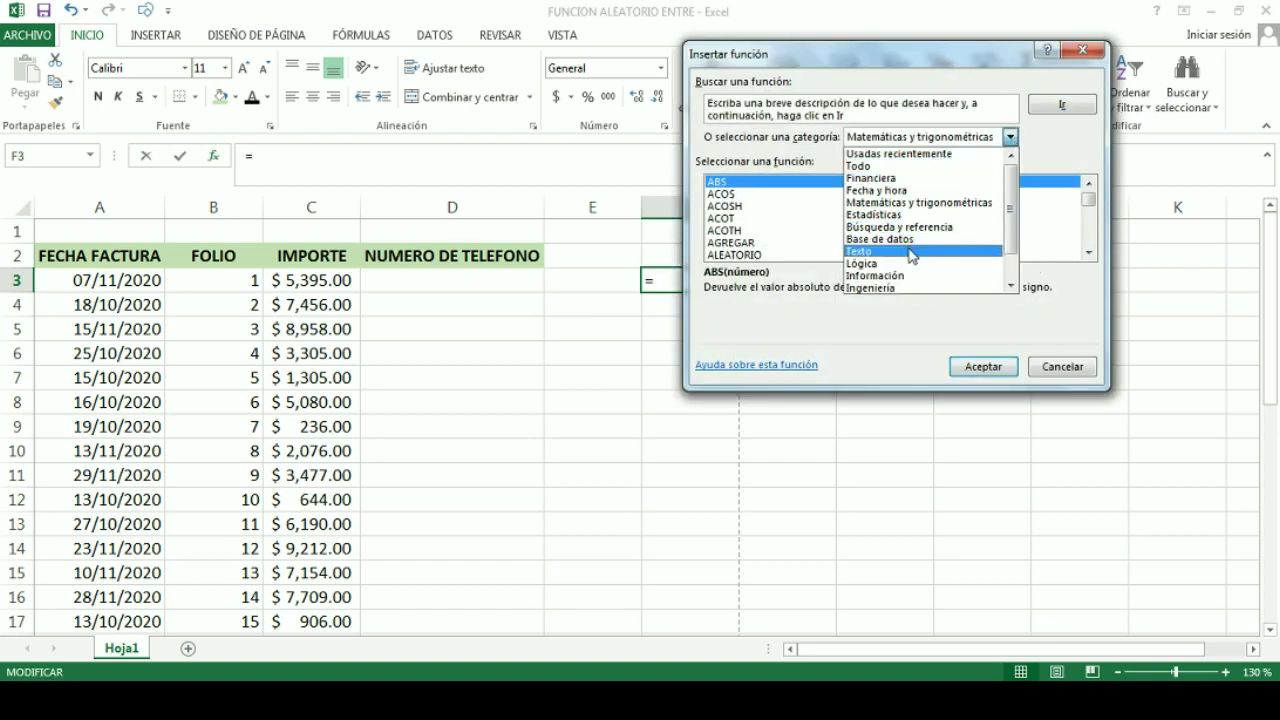
scroll(1008, 212, "down", 1)
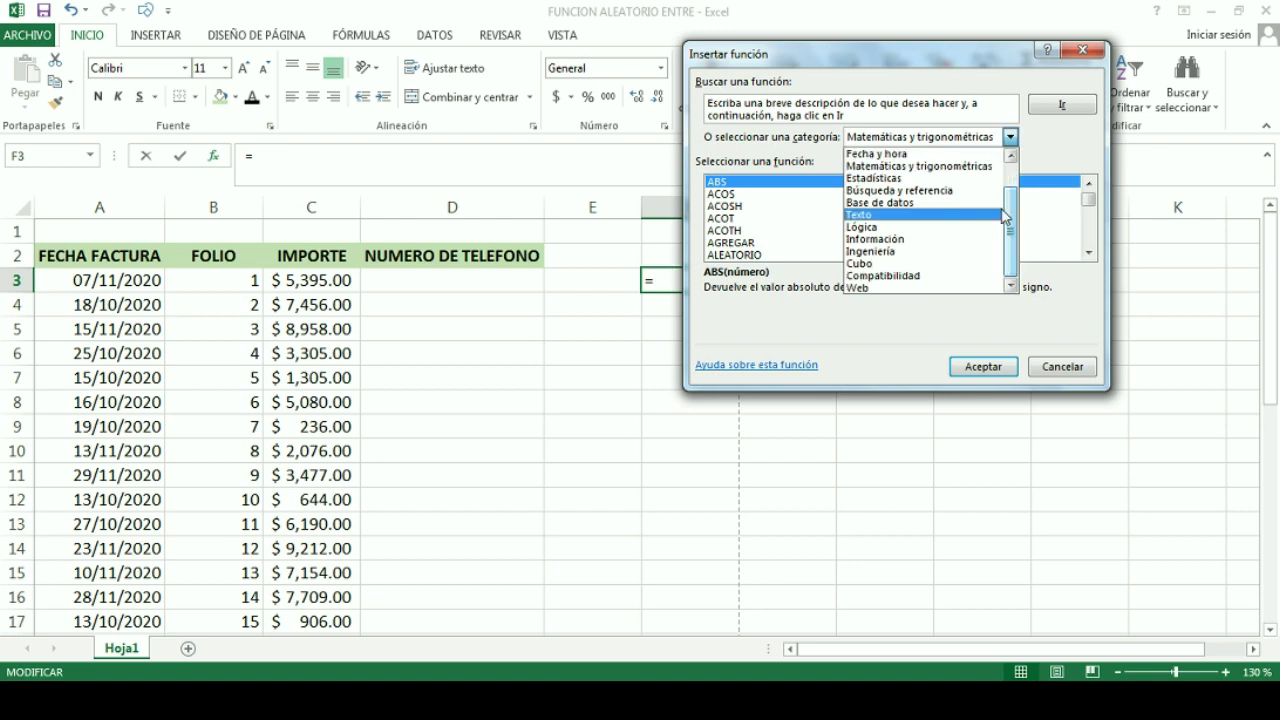
left_click(909, 166)
left_click(1089, 243)
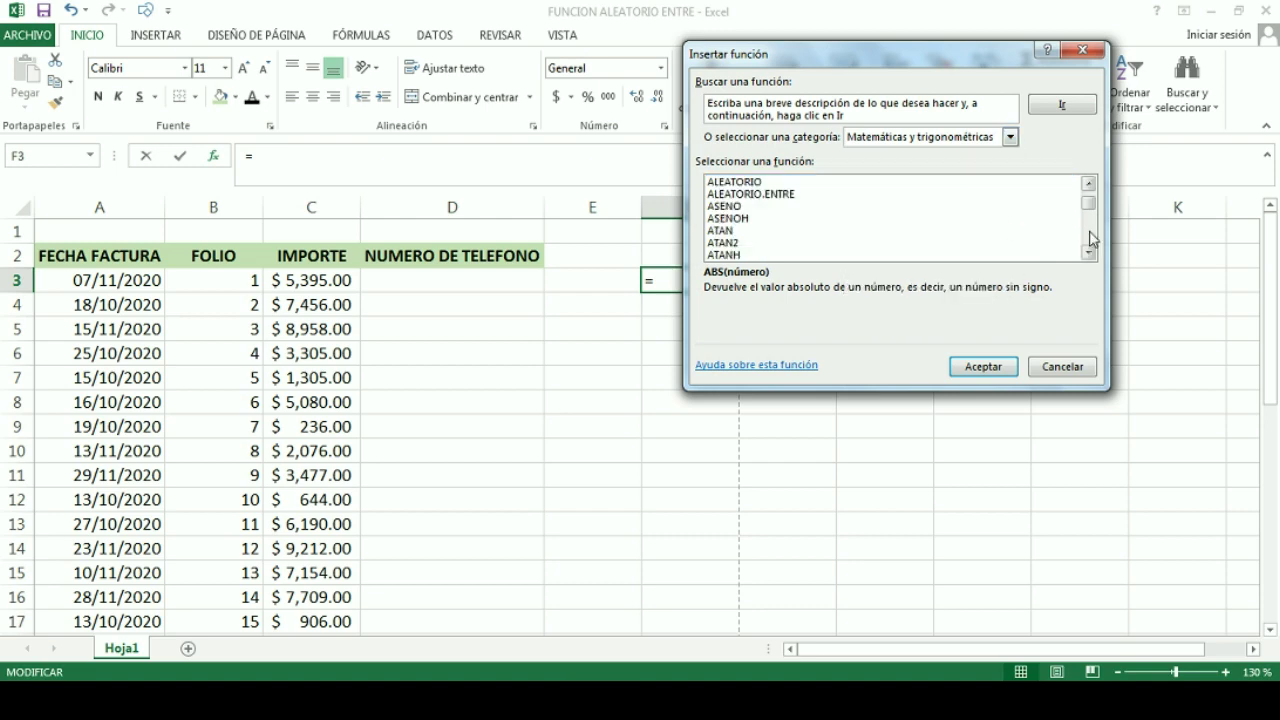
double_click(770, 194)
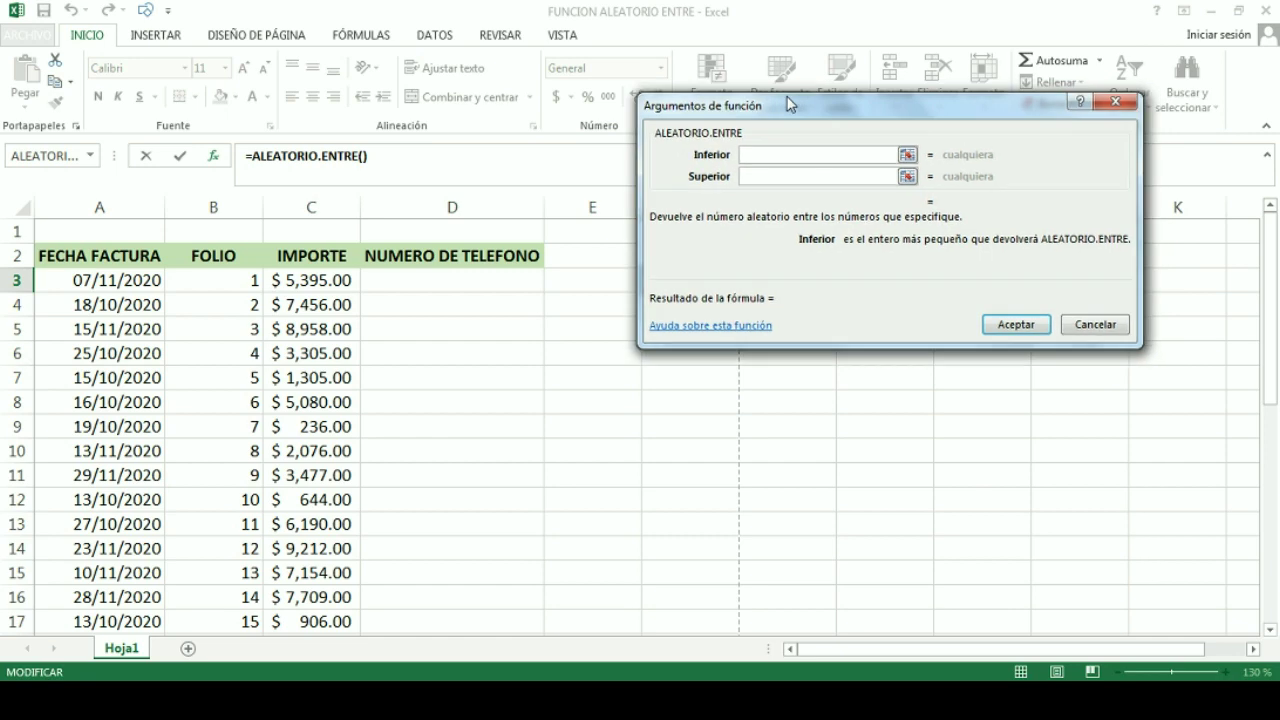
left_click_drag(790, 107, 232, 292)
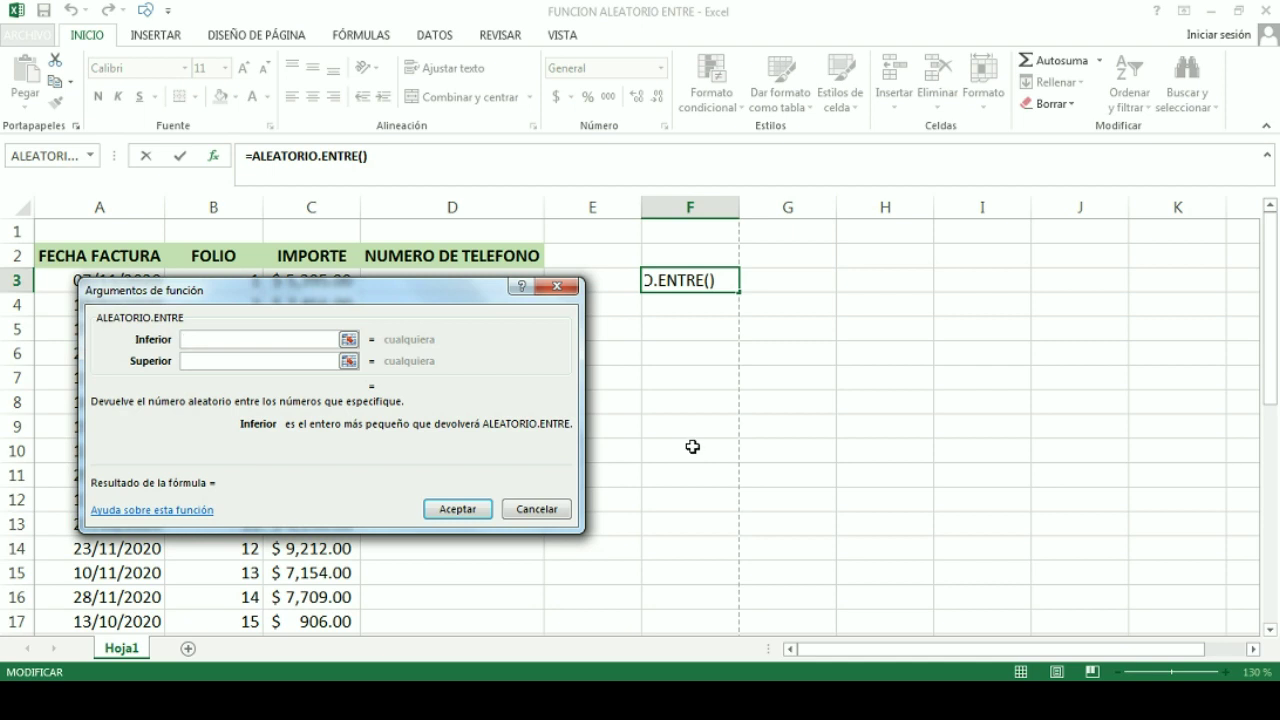
Set Inferior 675 and Superior 677 and confirm, so F3 shows 677
type("675")
left_click(291, 362)
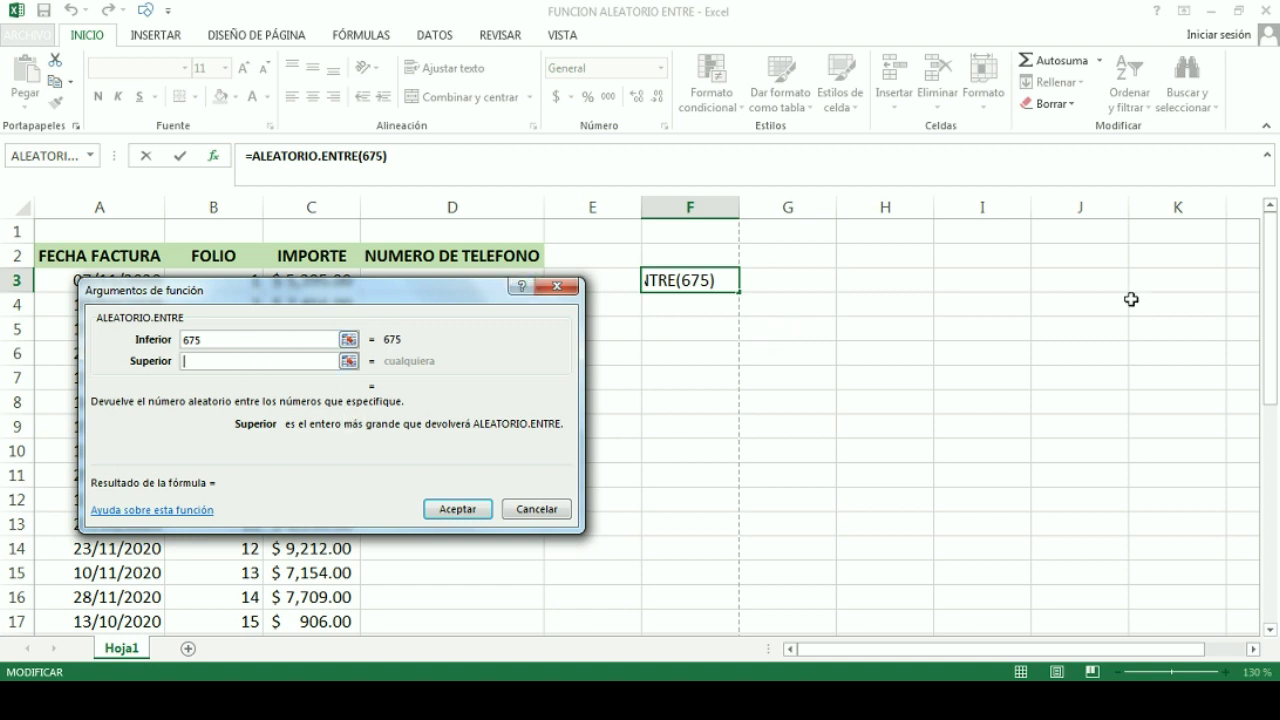
type("677")
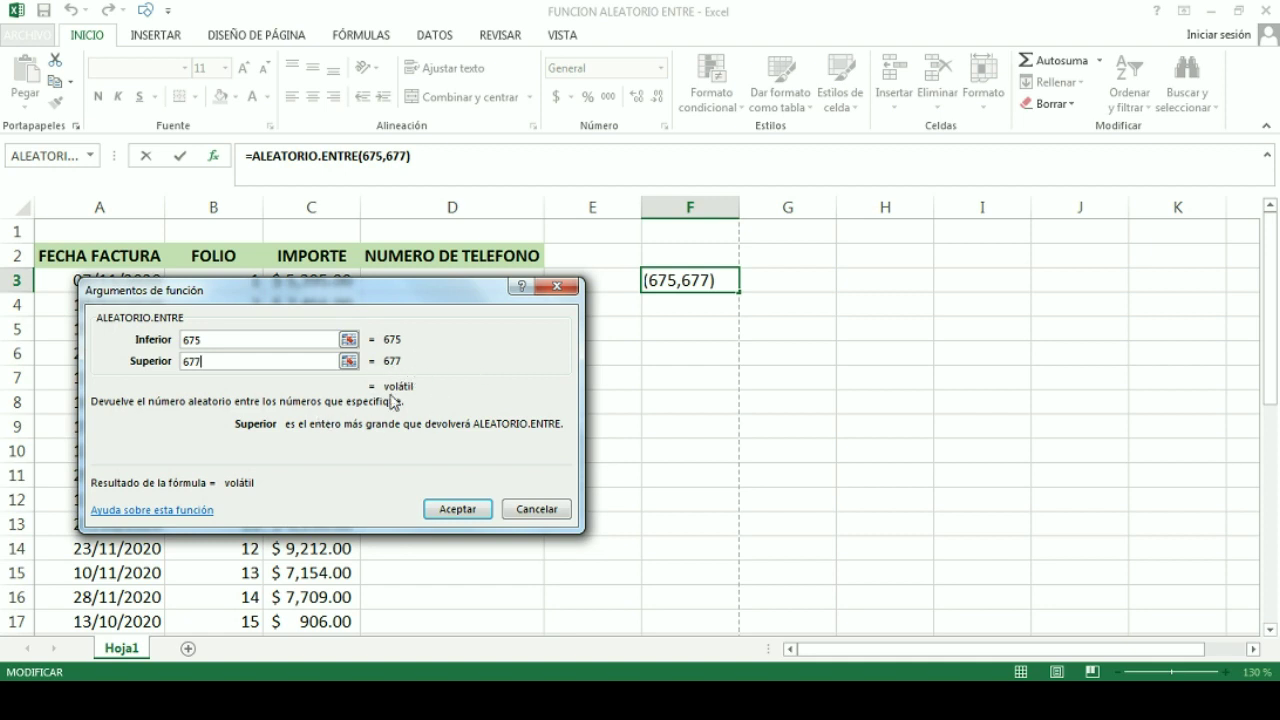
left_click(457, 509)
left_click(614, 356)
left_click(712, 283)
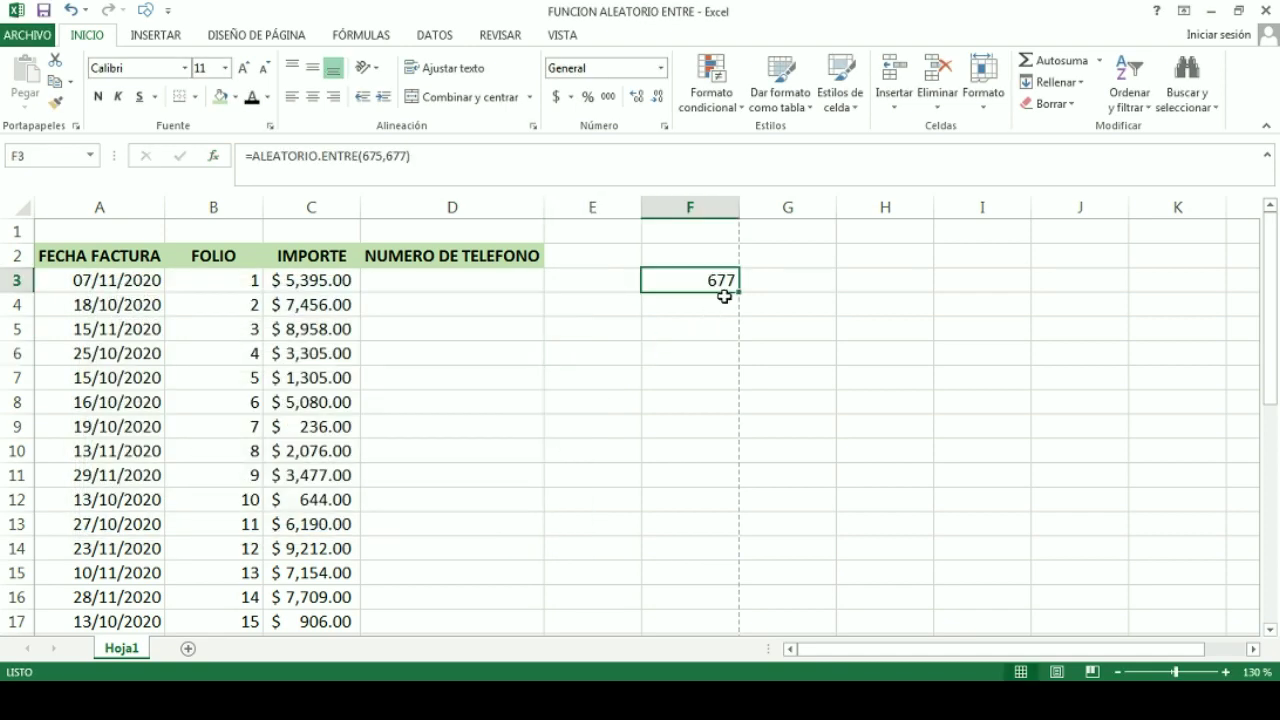
Fill F3's random 675–677 formula down column F to row 36
mouse_move(738, 297)
left_mouse_down()
mouse_move(739, 632)
mouse_move(711, 585)
left_mouse_up()
left_click(770, 441)
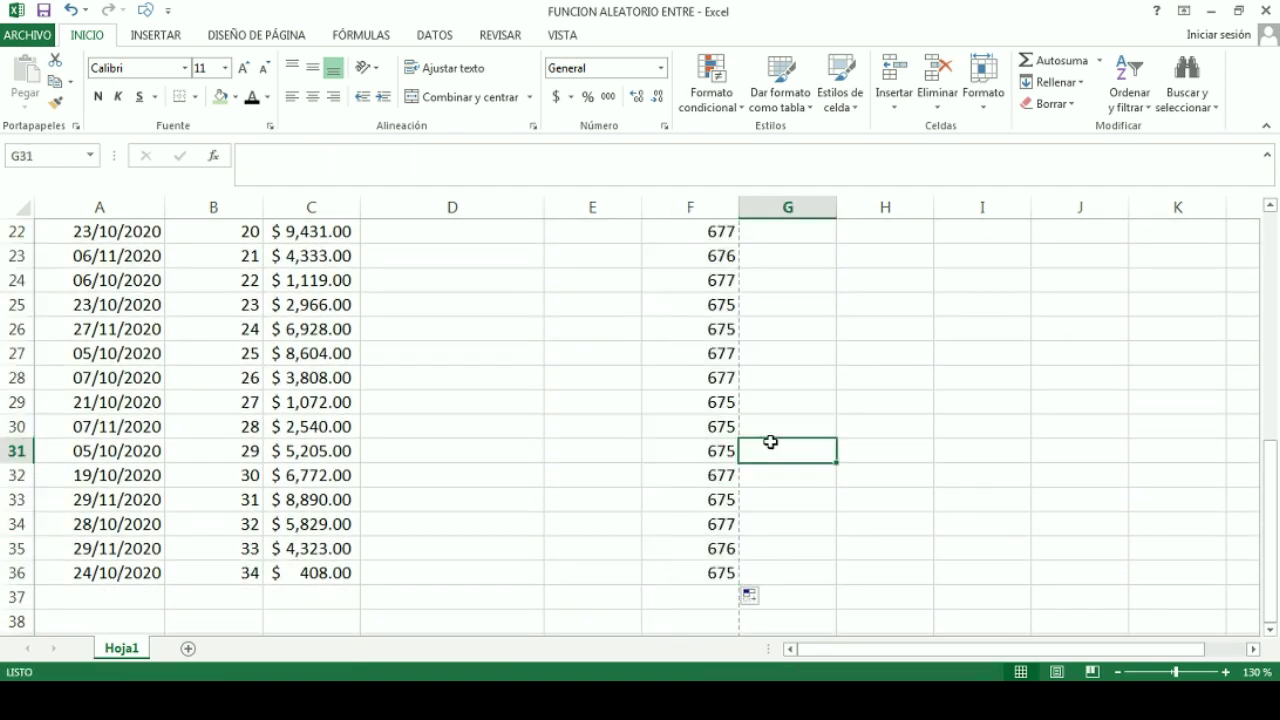
left_click(728, 545)
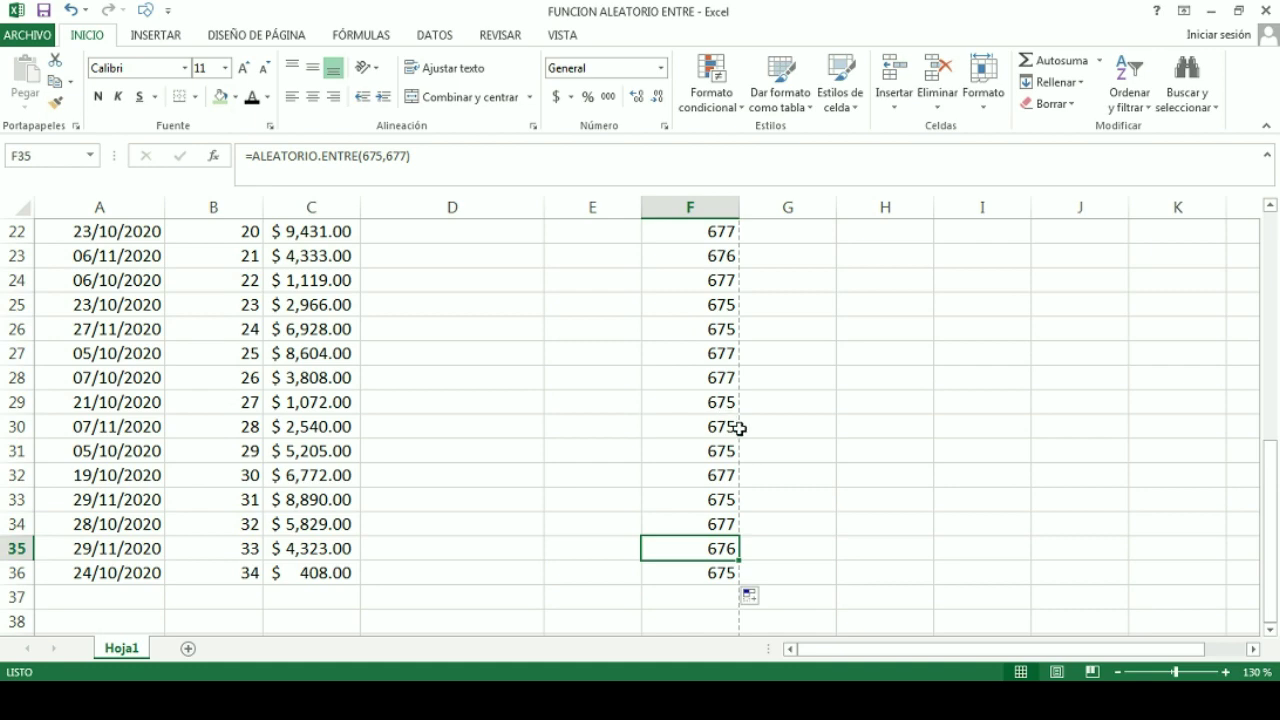
scroll(709, 451, "up", 2)
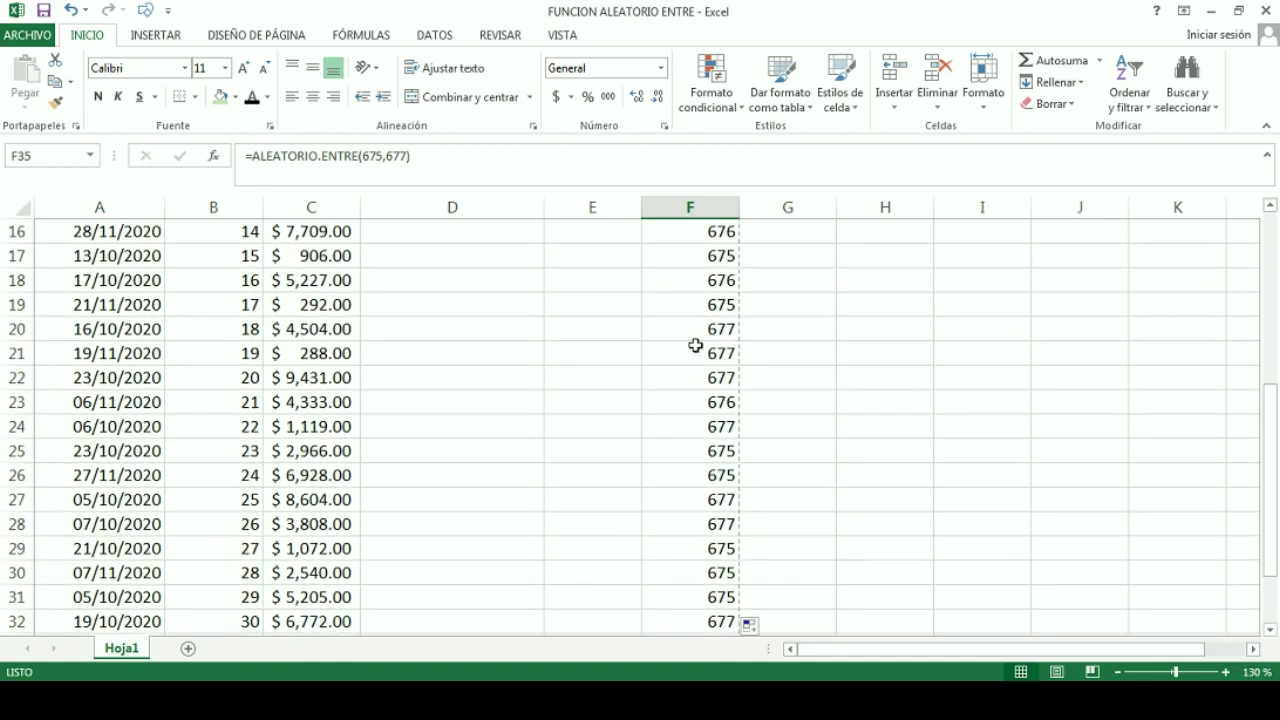
left_click(770, 329)
scroll(786, 360, "up", 1)
scroll(786, 364, "up", 2)
scroll(786, 365, "up", 1)
scroll(785, 366, "up", 1)
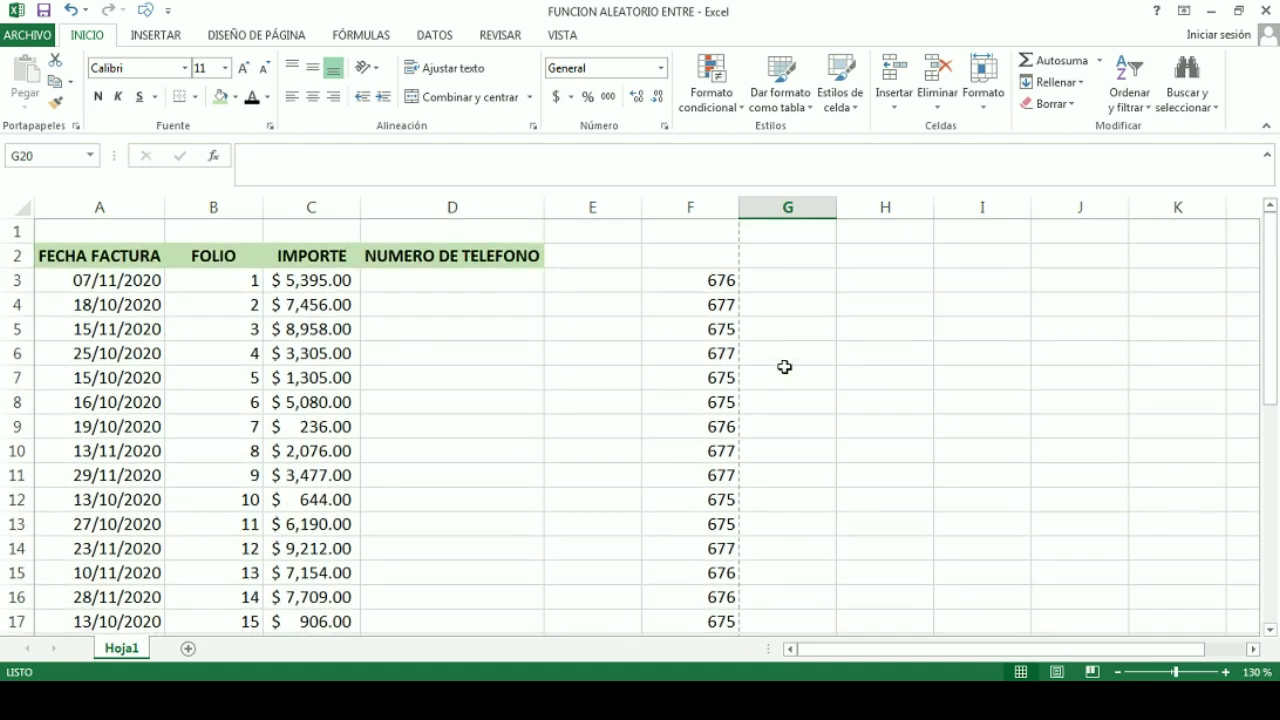
Copy column F and paste it back onto itself as plain values
left_click(726, 198)
right_click(726, 198)
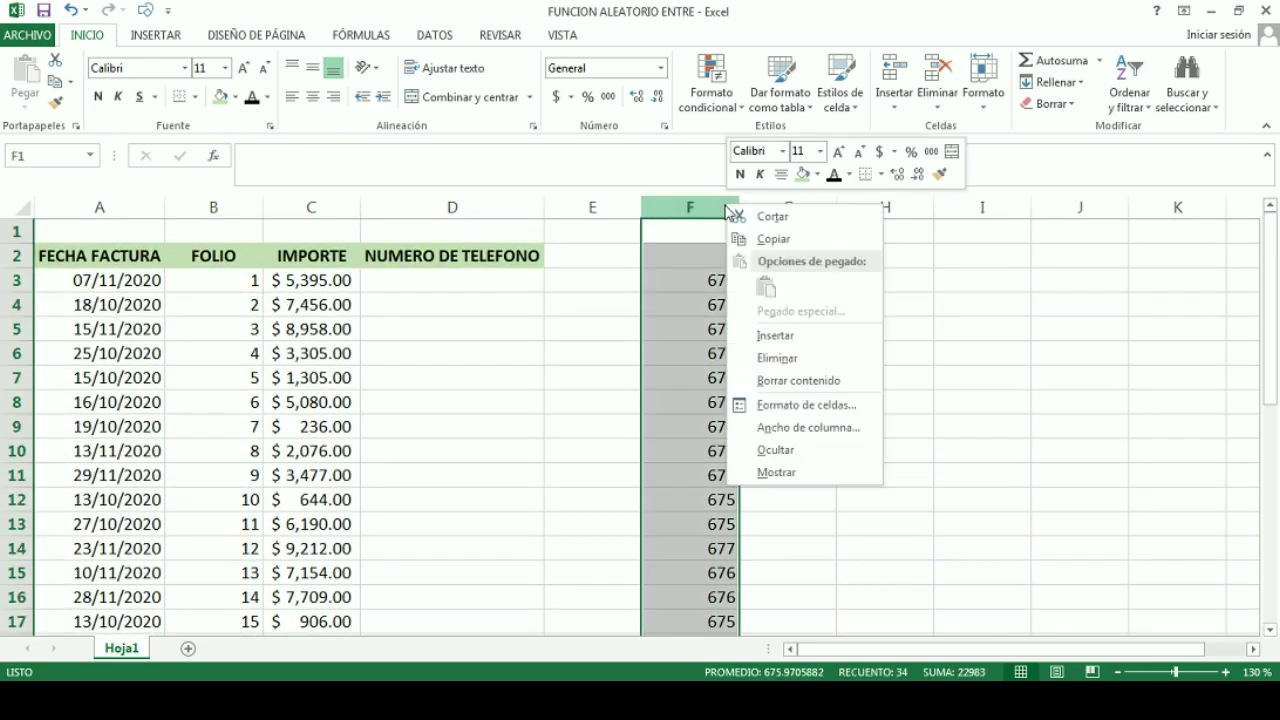
left_click(740, 240)
right_click(690, 243)
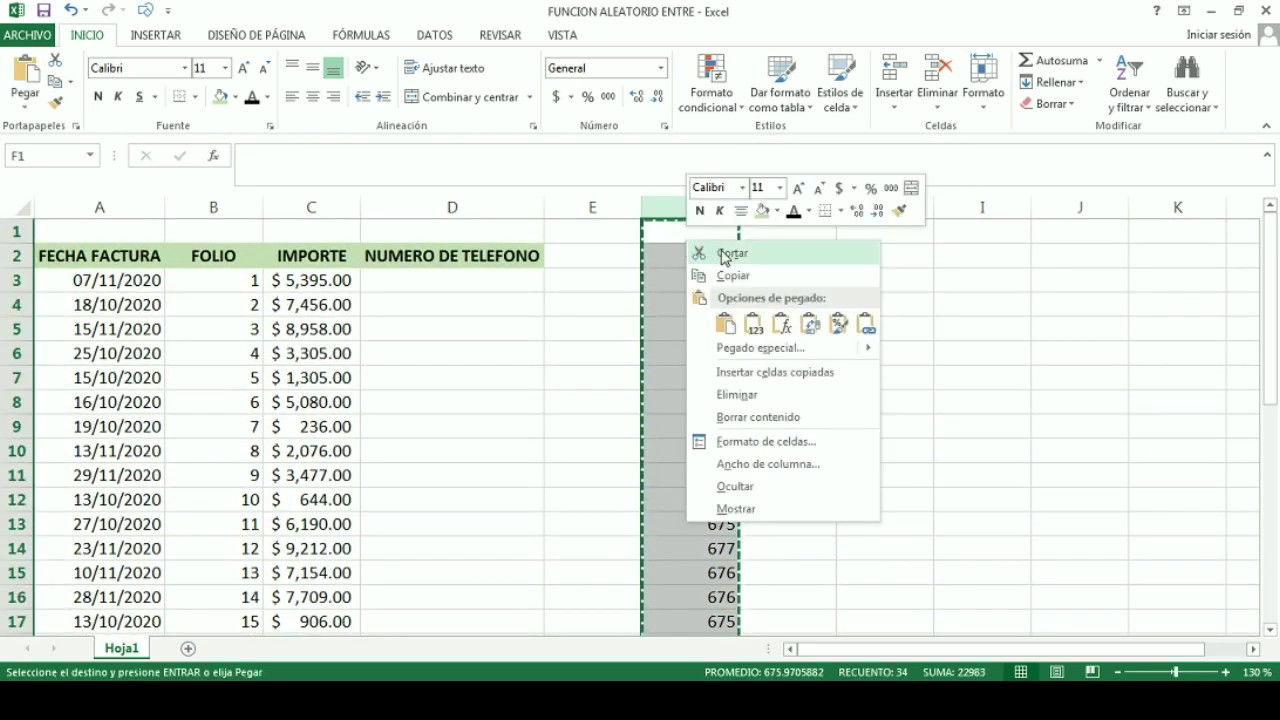
left_click(753, 323)
left_click(776, 282)
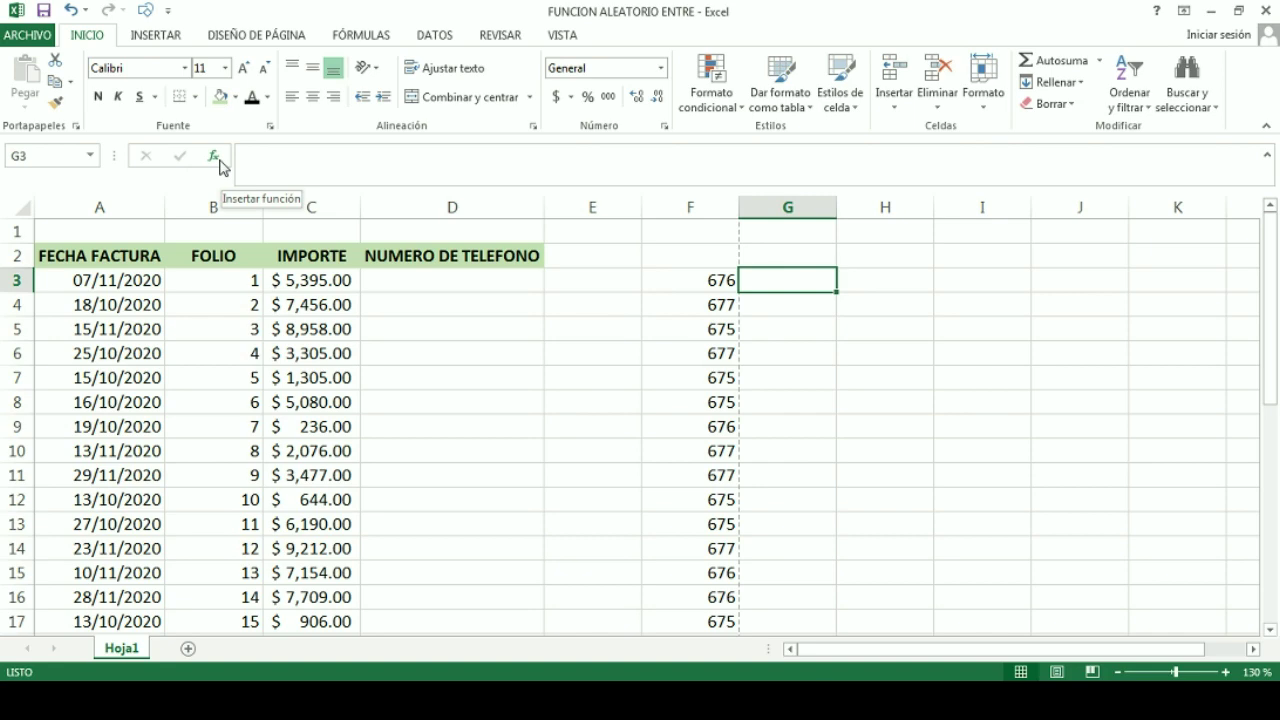
Enter =ALEATORIO.ENTRE(100,999) in G3 through Insert Function, giving 759
left_click(213, 157)
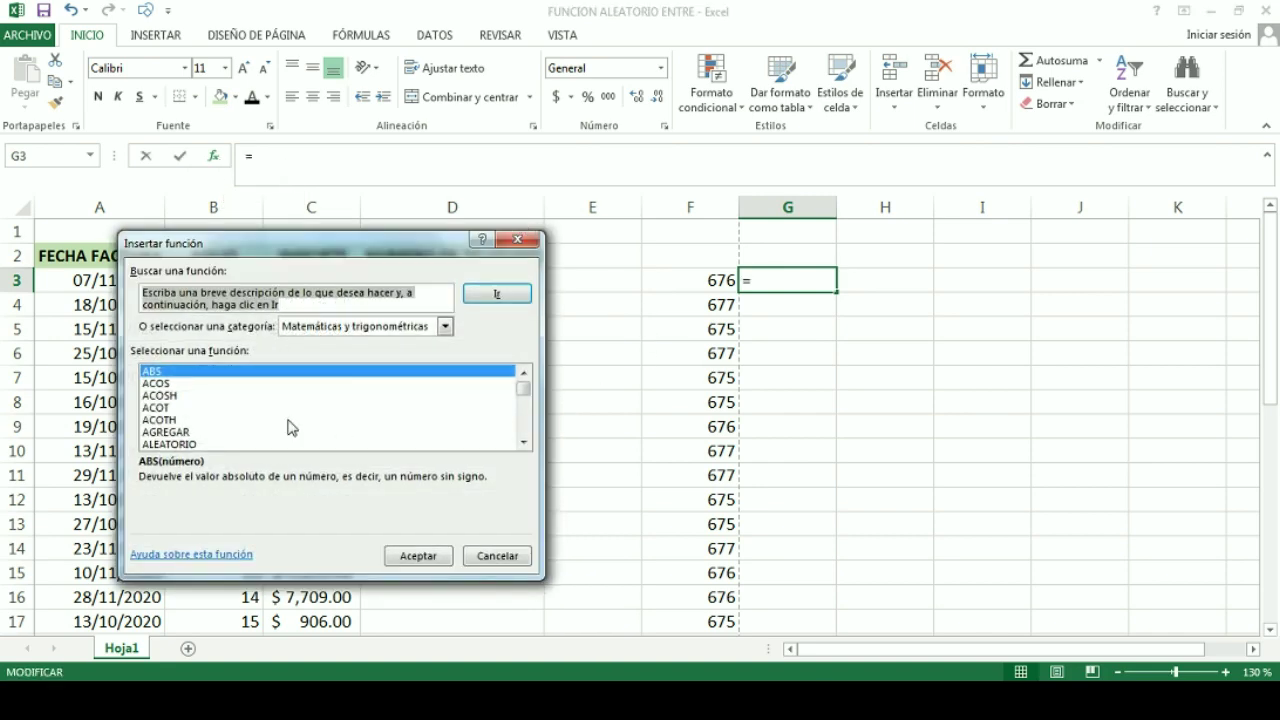
left_click(445, 327)
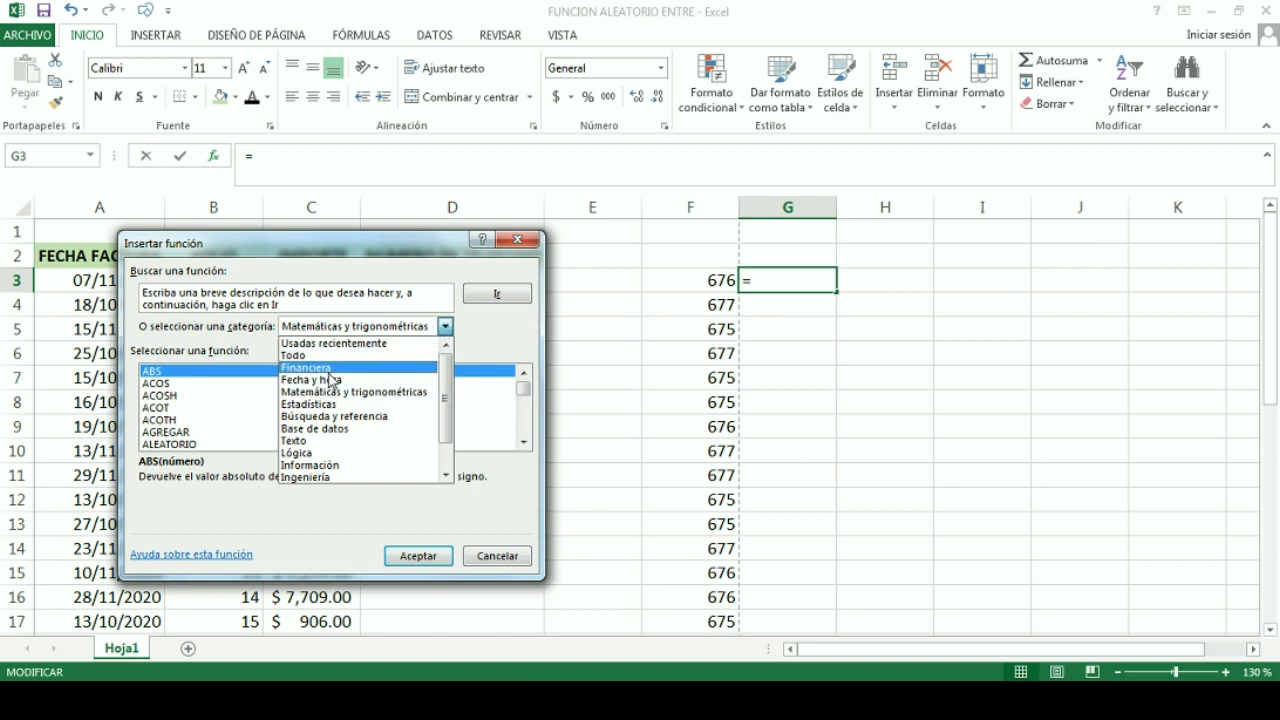
left_click(480, 443)
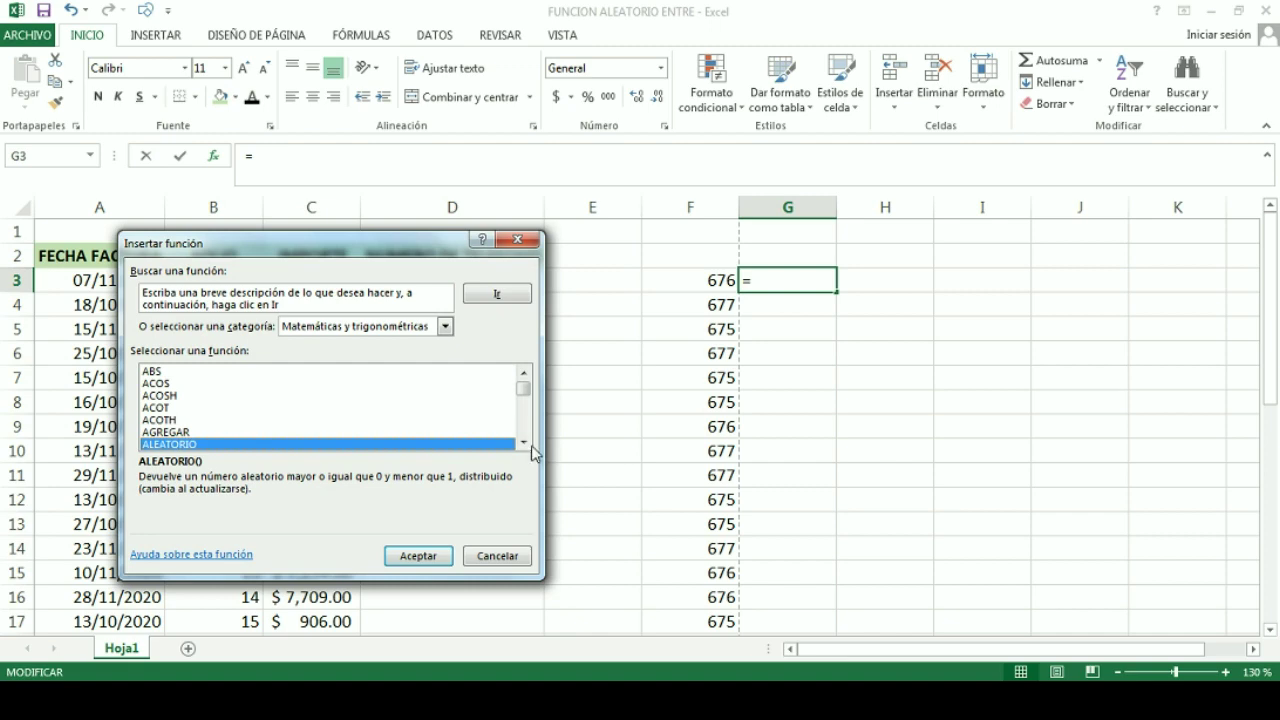
scroll(532, 450, "down", 1)
double_click(245, 420)
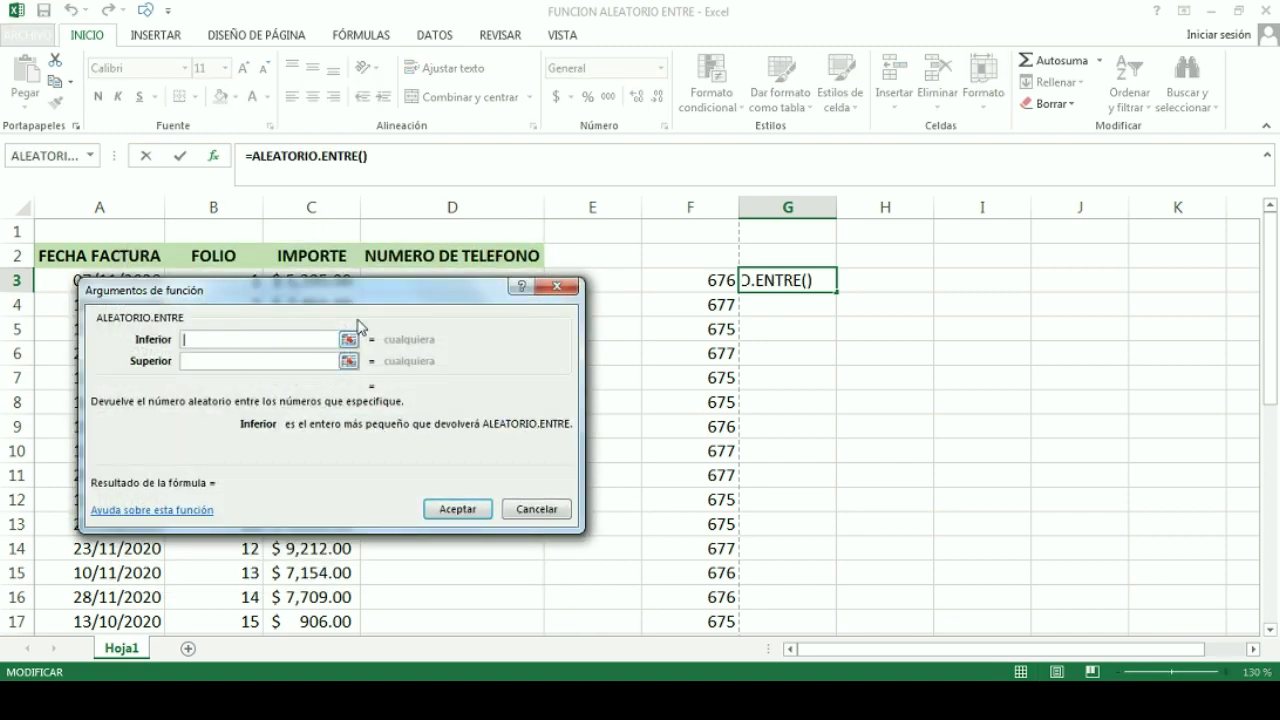
type("100")
key("Tab")
type("999")
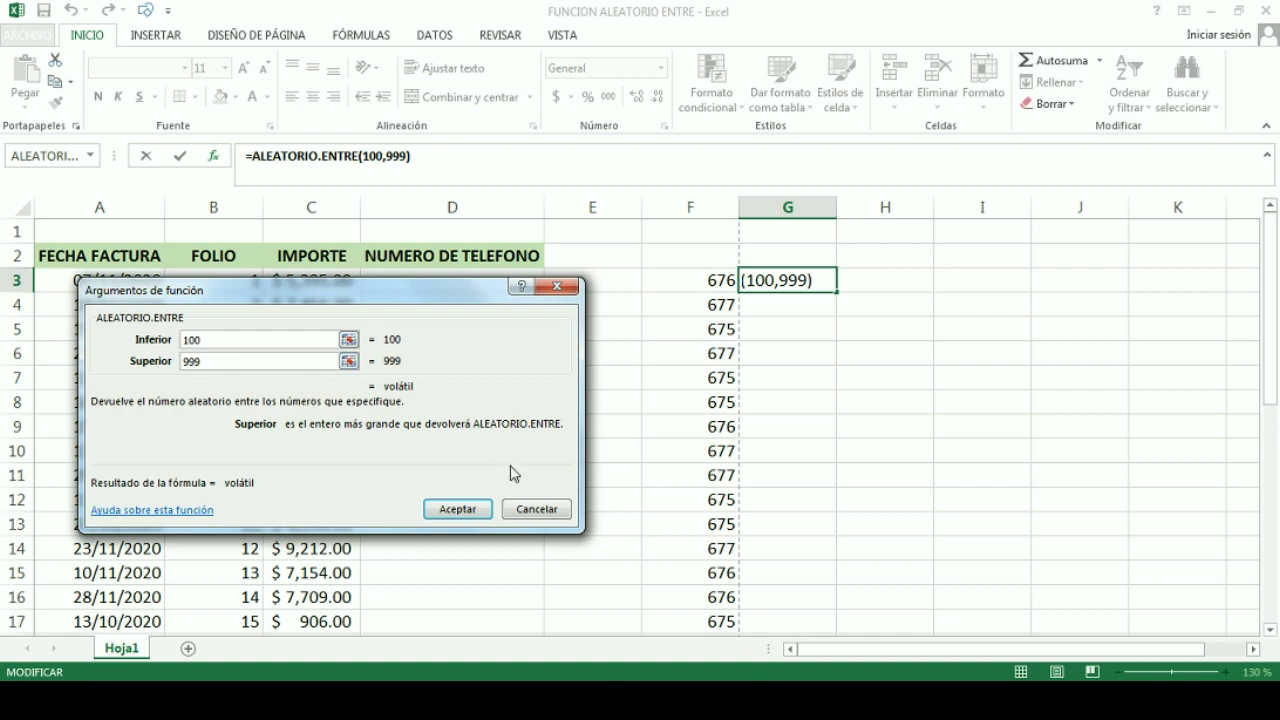
left_click(470, 510)
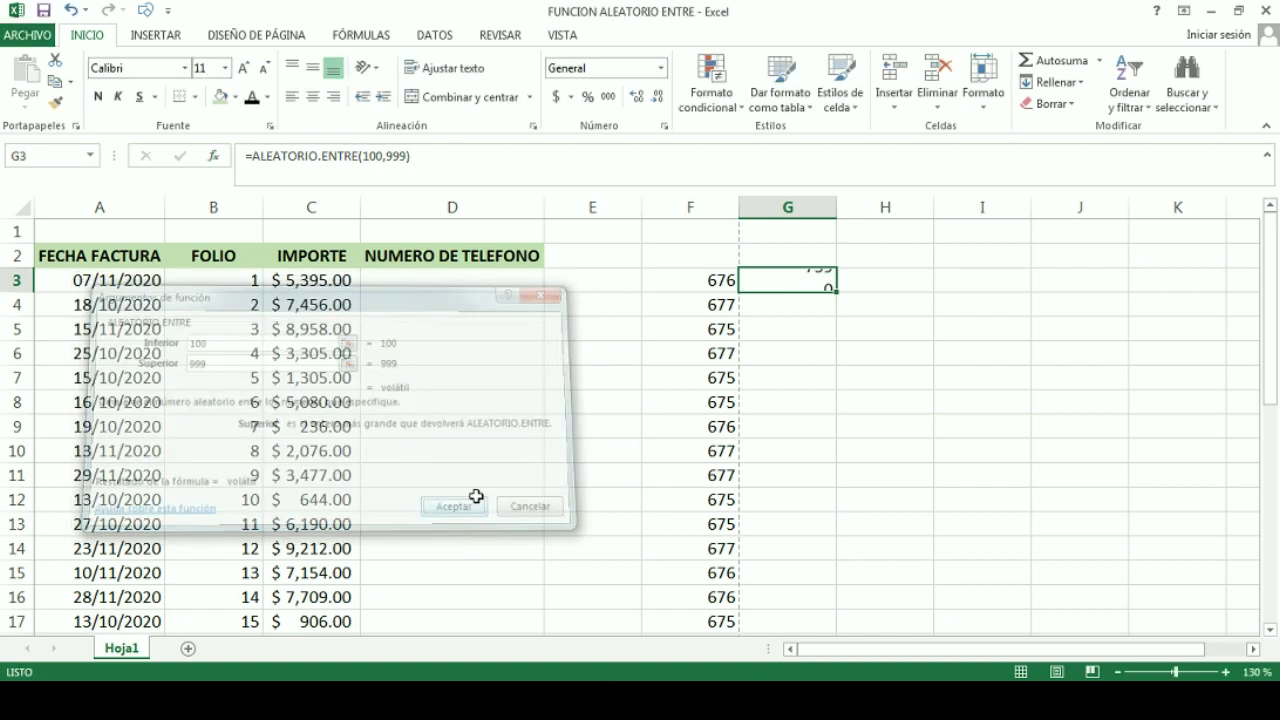
right_click(818, 290)
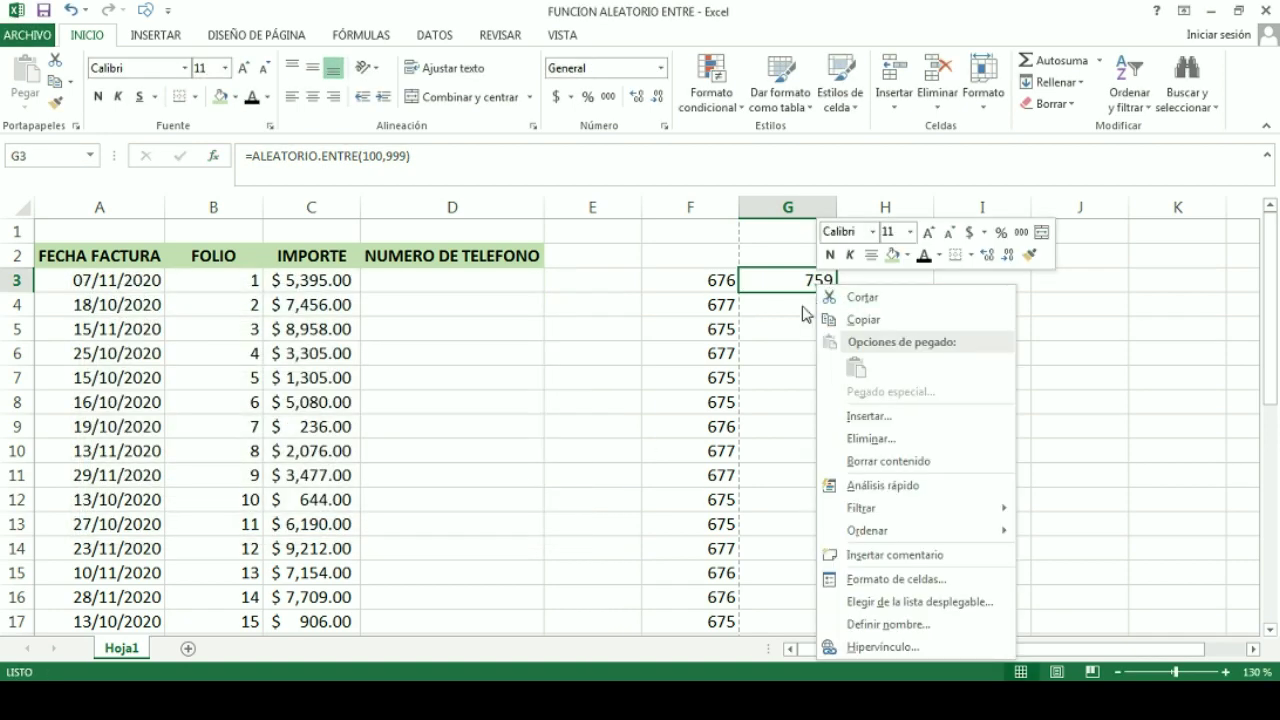
Enter =ALEATORIO.ENTRE(10,99) in H3 with Inferior 10 and Superior 99
left_click(855, 320)
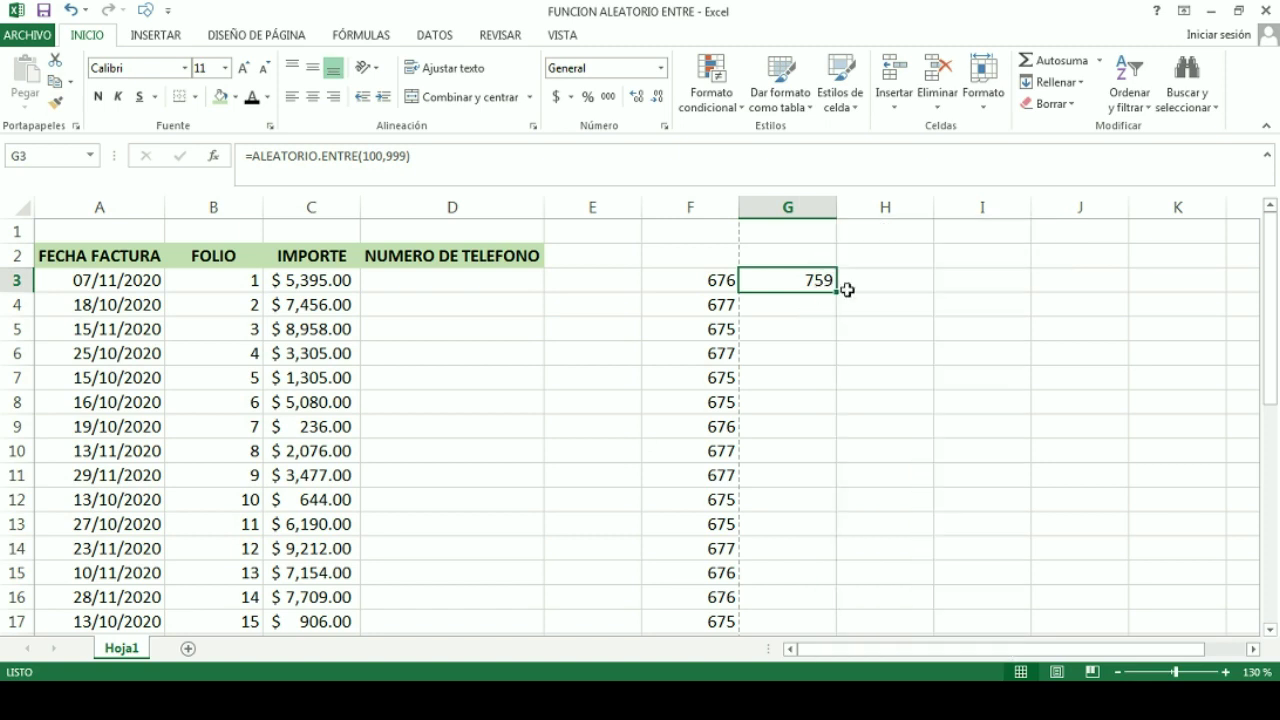
left_click(872, 276)
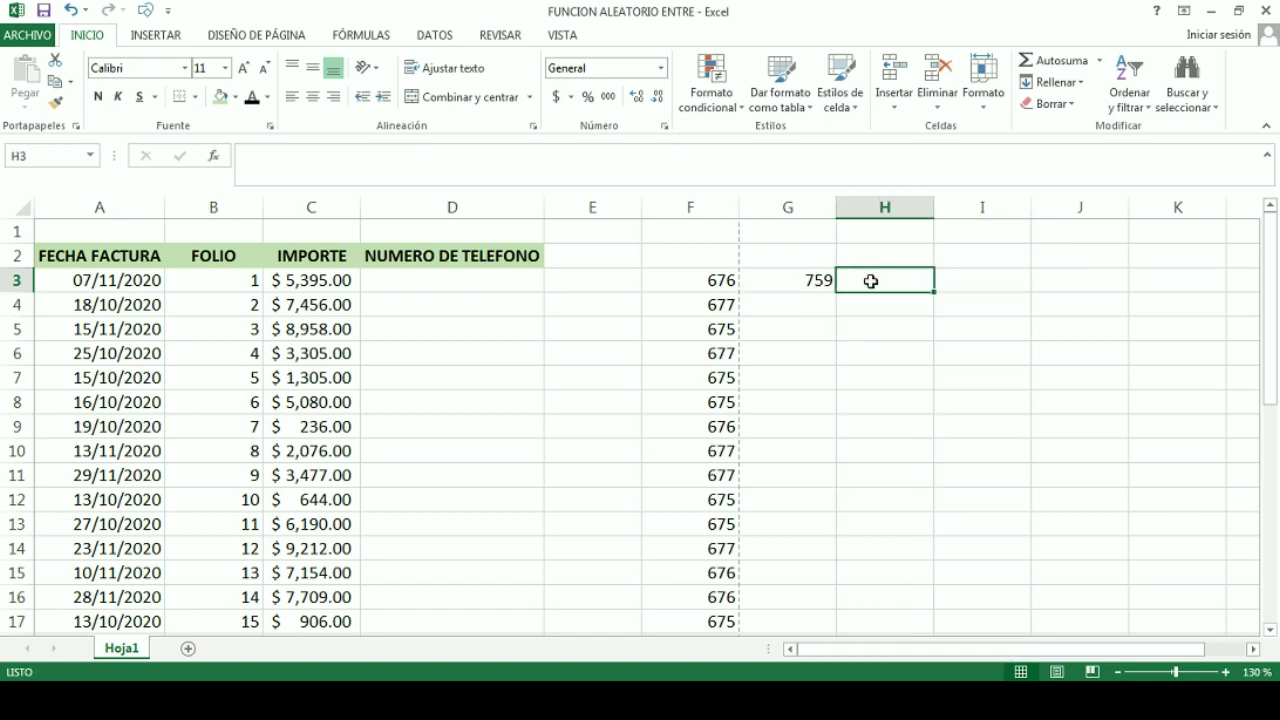
left_click(214, 156)
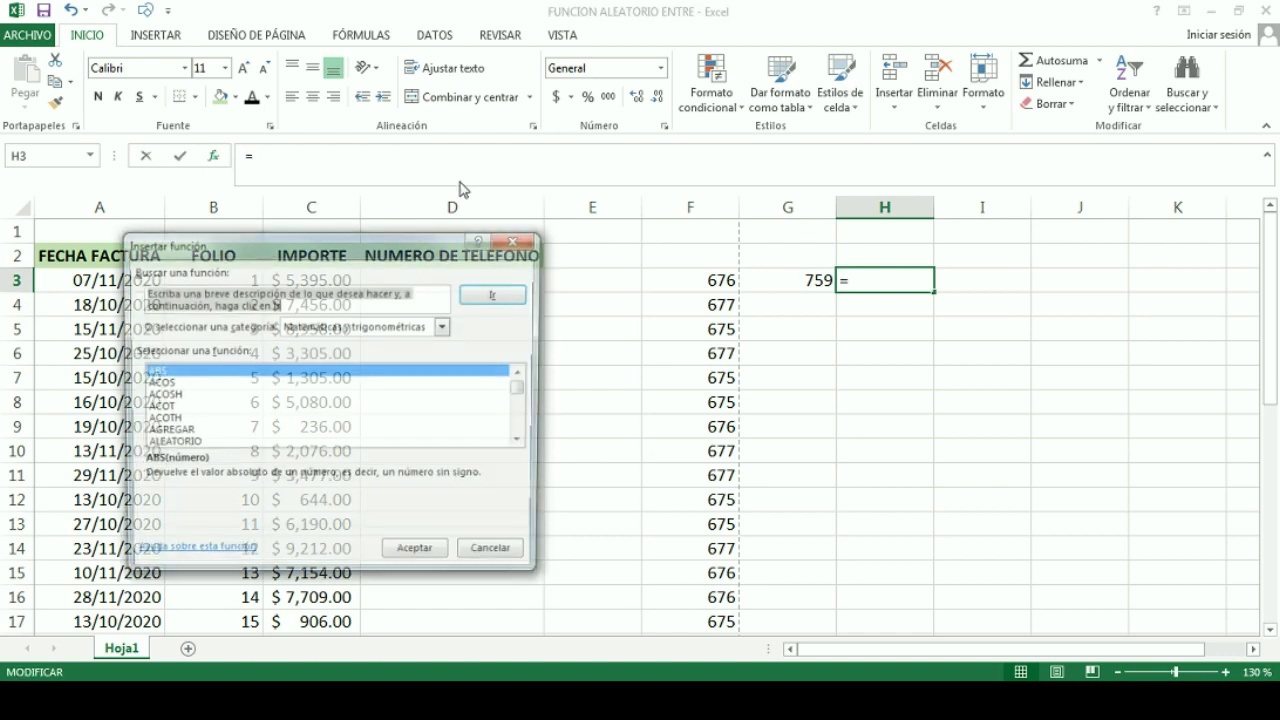
left_click(523, 441)
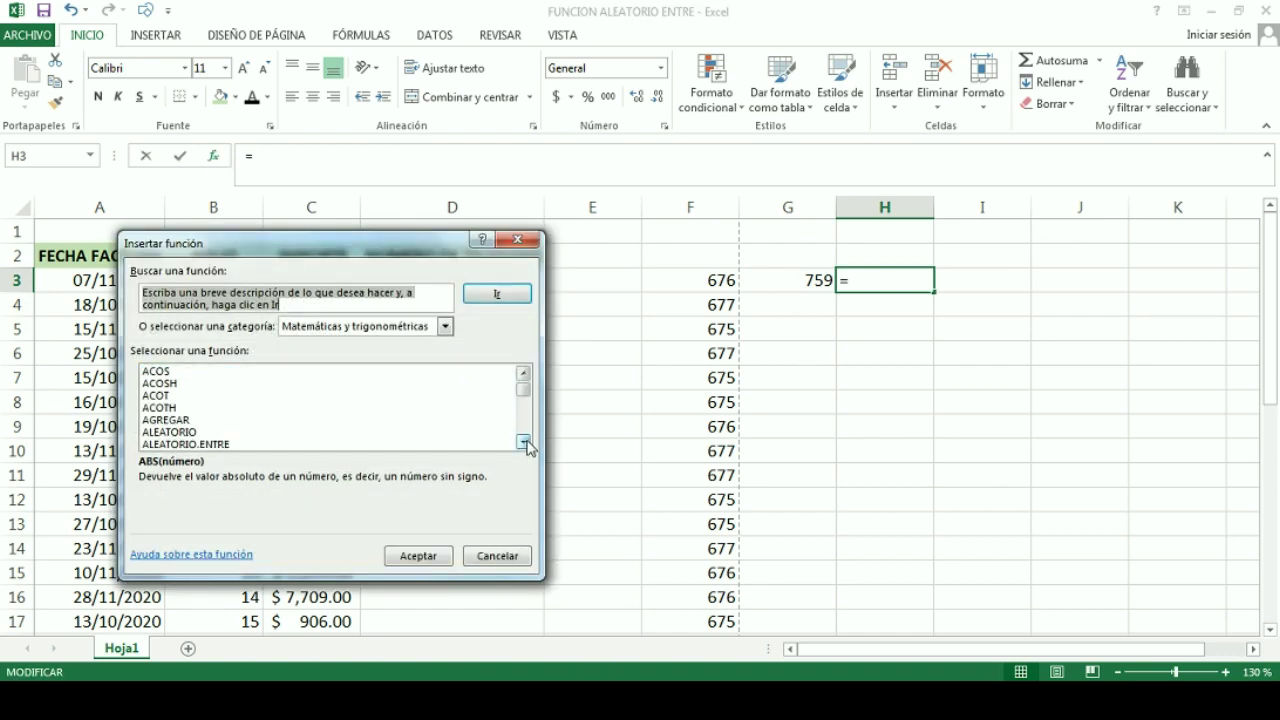
left_click(214, 408)
double_click(213, 409)
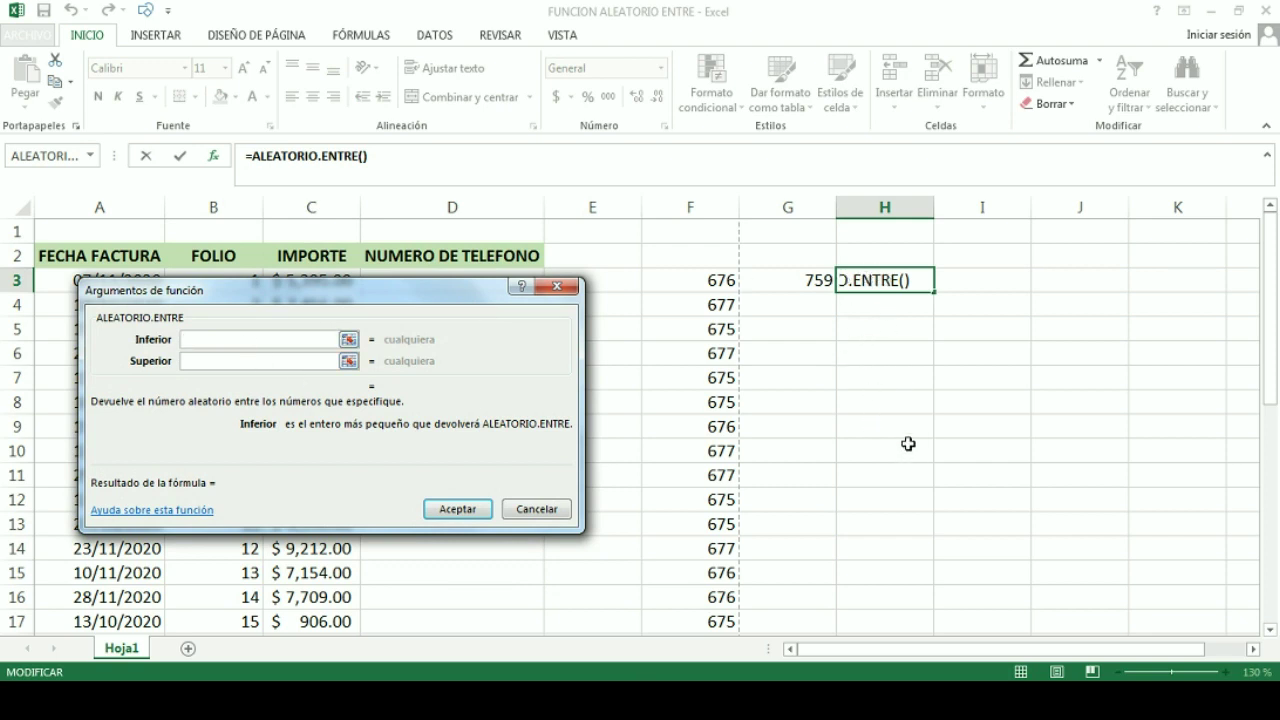
type("10")
key("Tab")
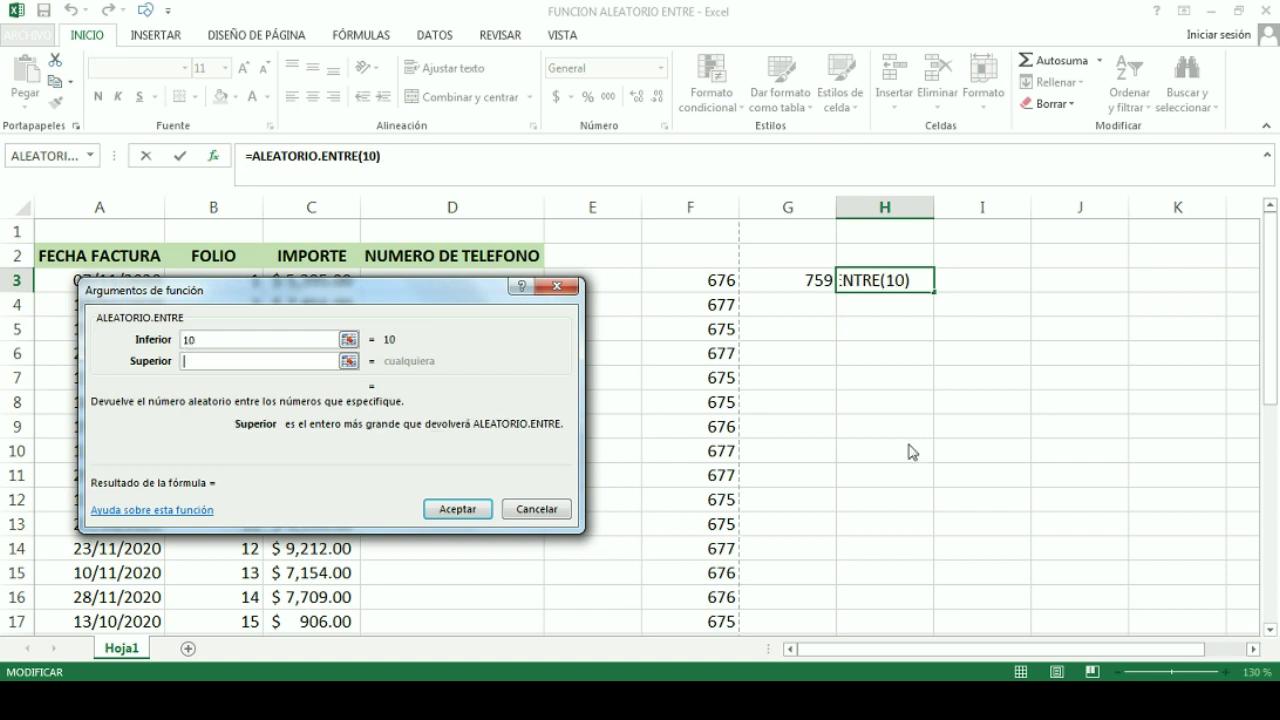
type("99")
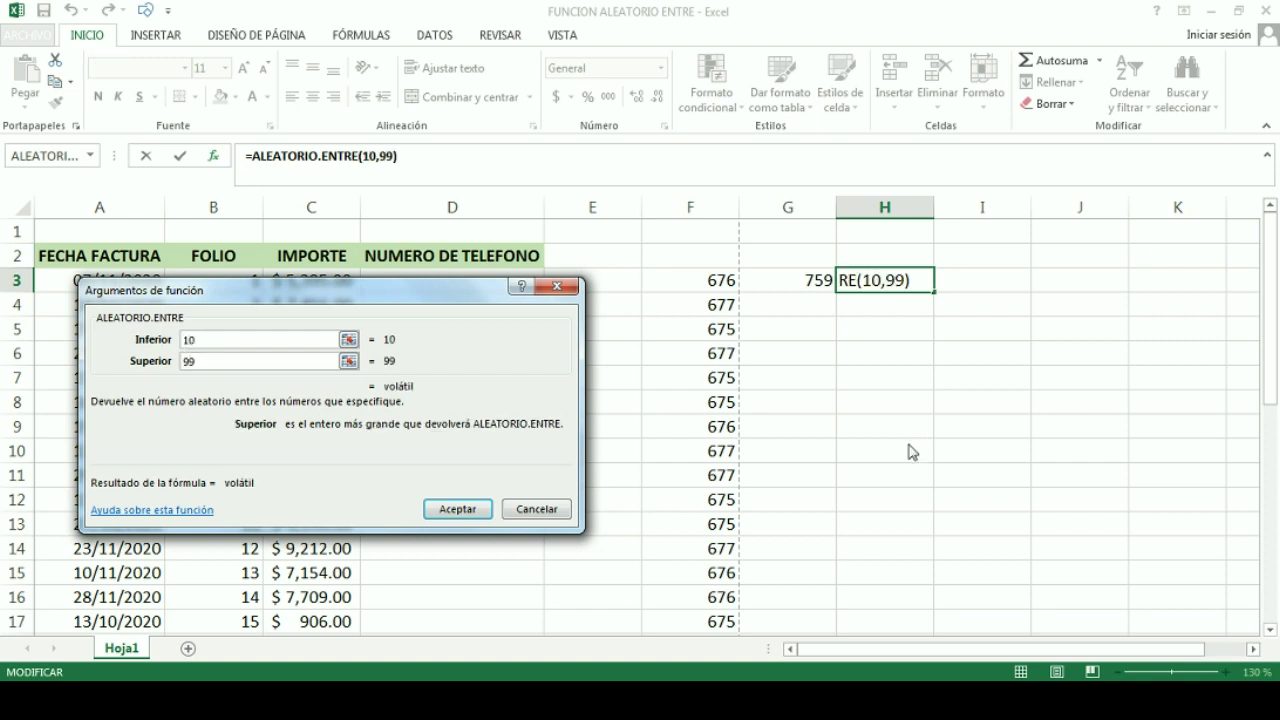
left_click(455, 510)
right_click(884, 279)
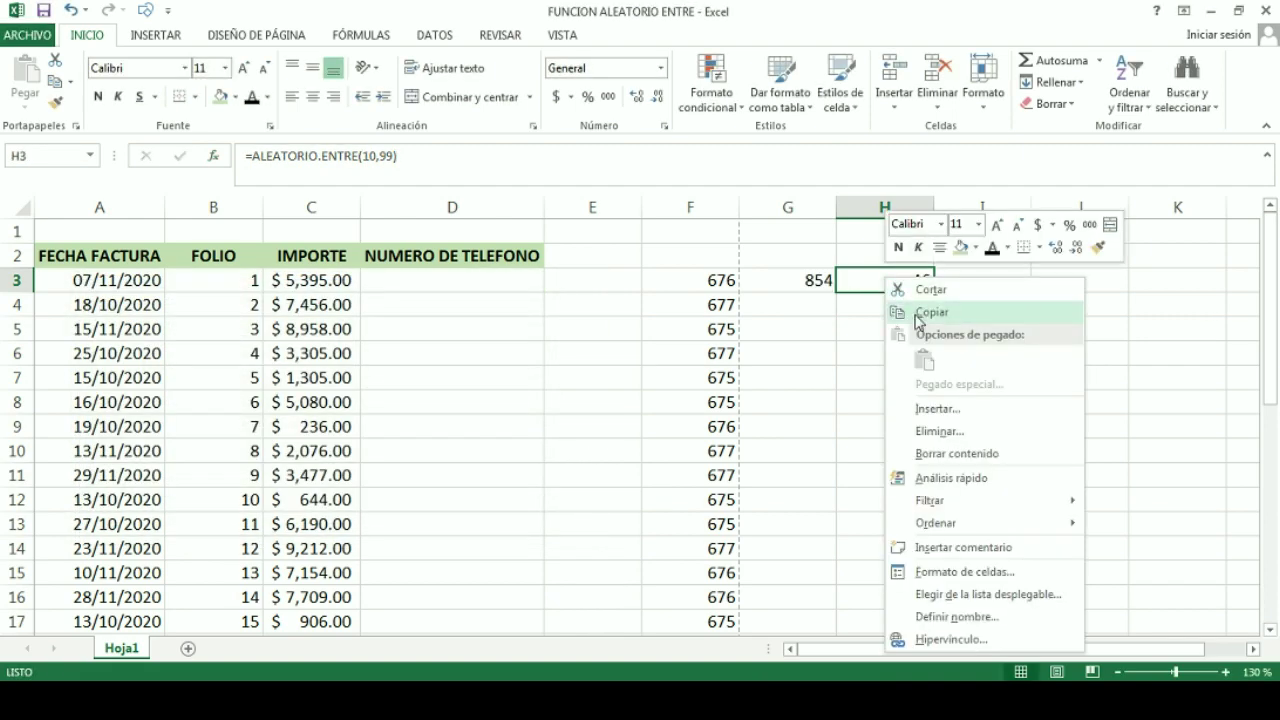
Copy H3's 10–99 random formula into I3
left_click(917, 312)
right_click(970, 279)
left_click(1013, 362)
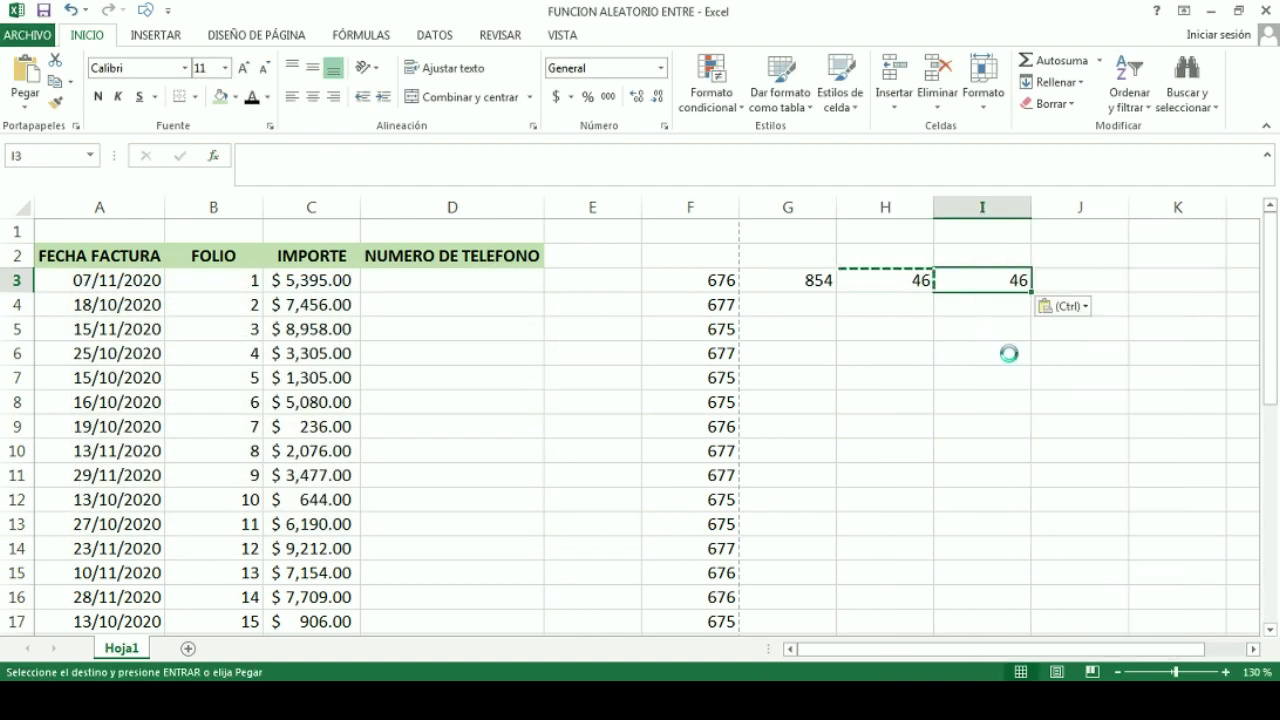
left_click(900, 383)
left_click_drag(814, 280, 1043, 280)
left_click(971, 357)
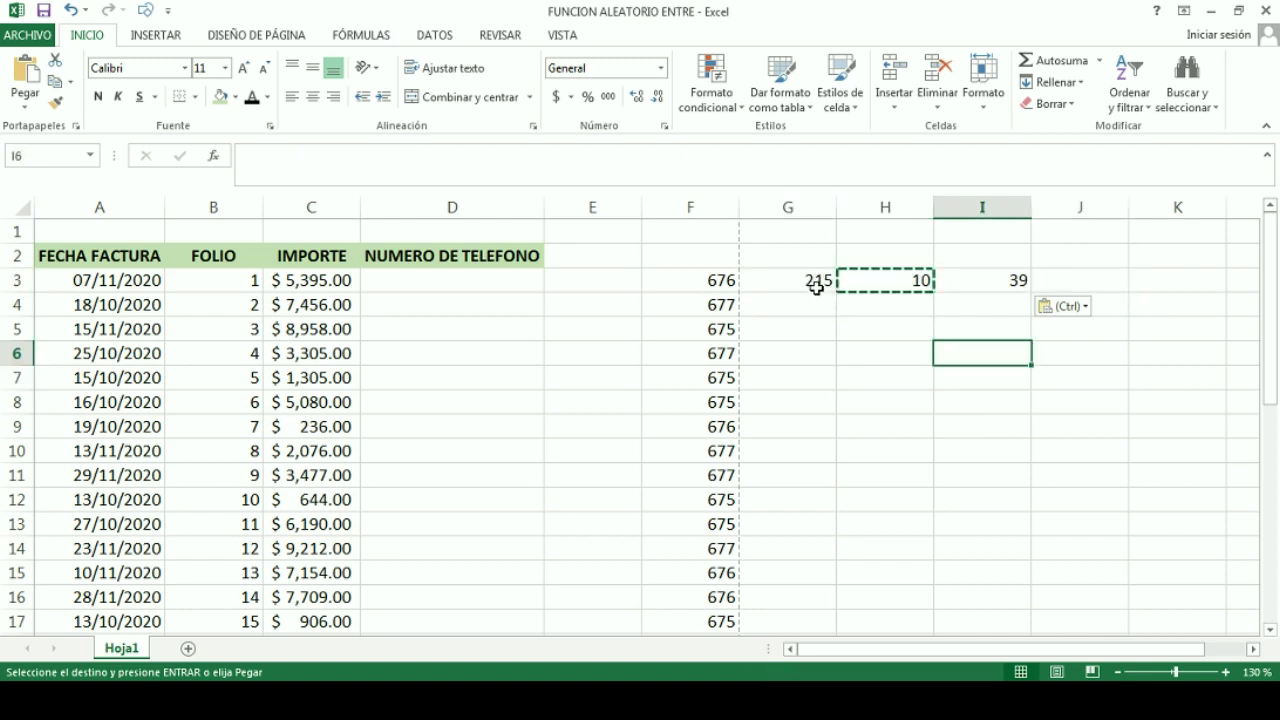
key("Escape")
left_click_drag(817, 281, 950, 290)
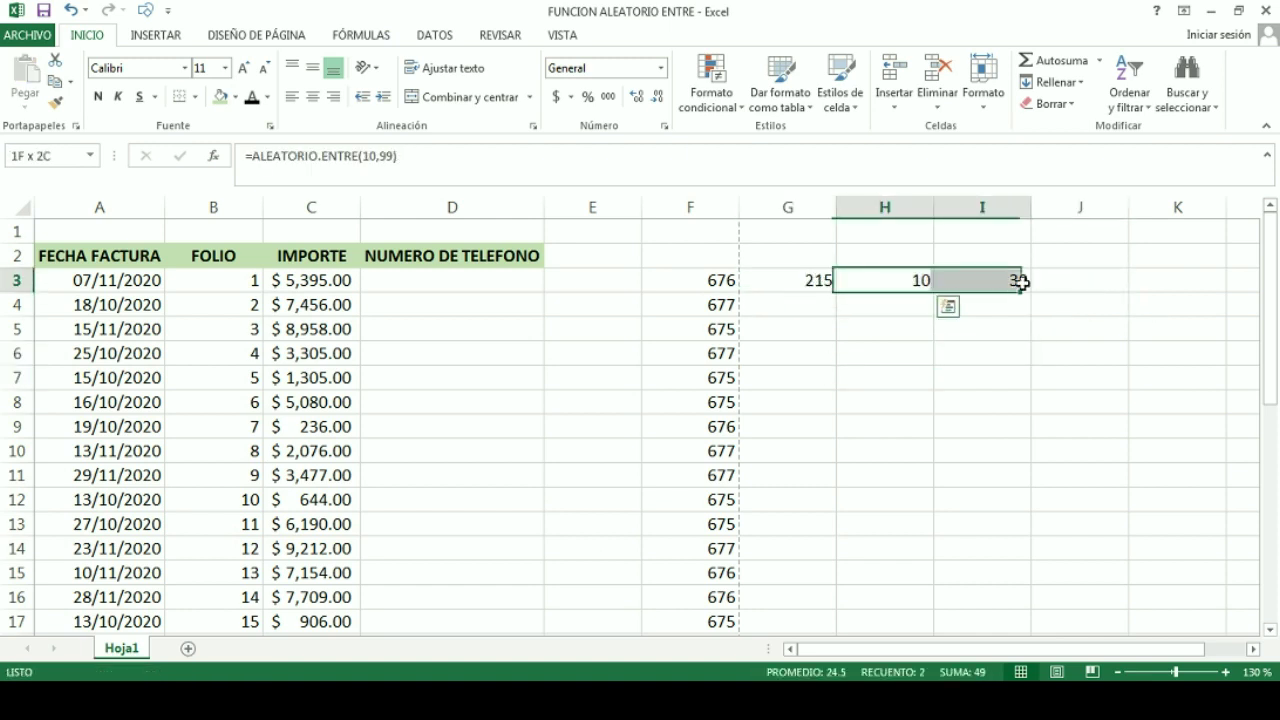
left_click(867, 323)
Fill the G3:I3 random formulas down to row 36 and recalculate with F9
mouse_move(808, 280)
left_mouse_down()
mouse_move(988, 289)
mouse_move(1016, 631)
left_mouse_up()
left_click(891, 490)
scroll(860, 484, "up", 4)
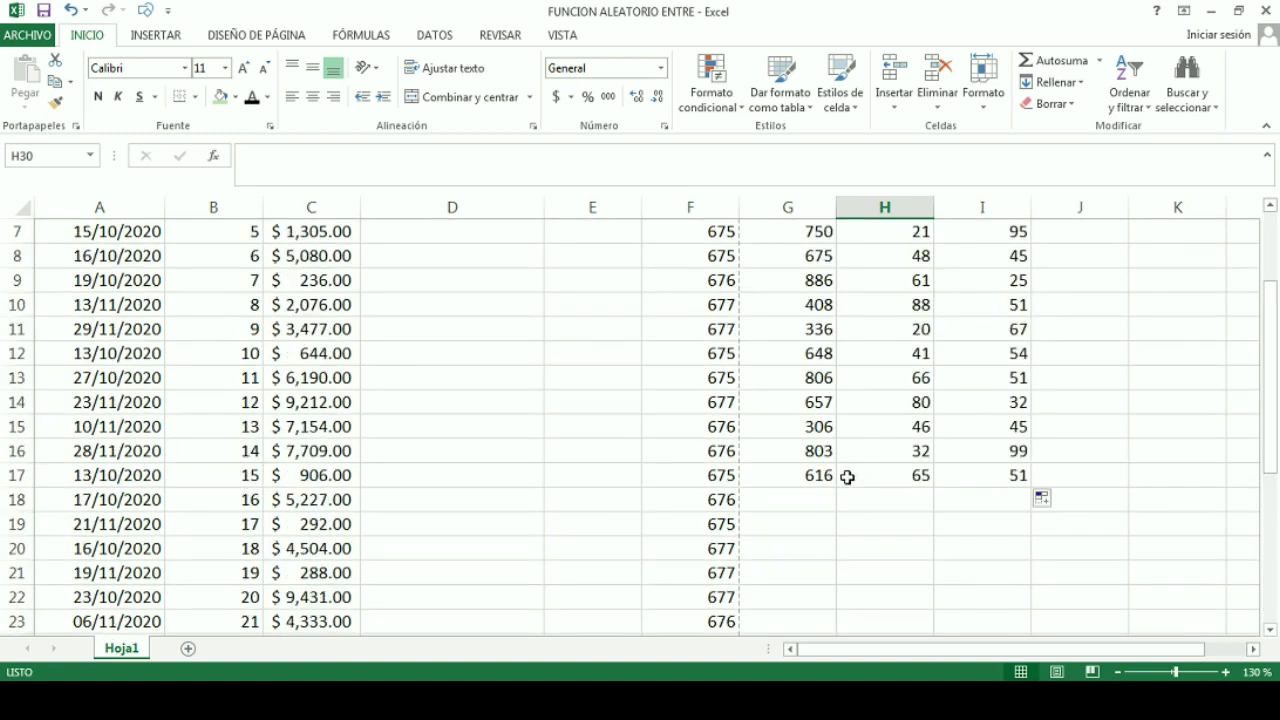
left_click_drag(828, 474, 985, 475)
scroll(1014, 437, "down", 3)
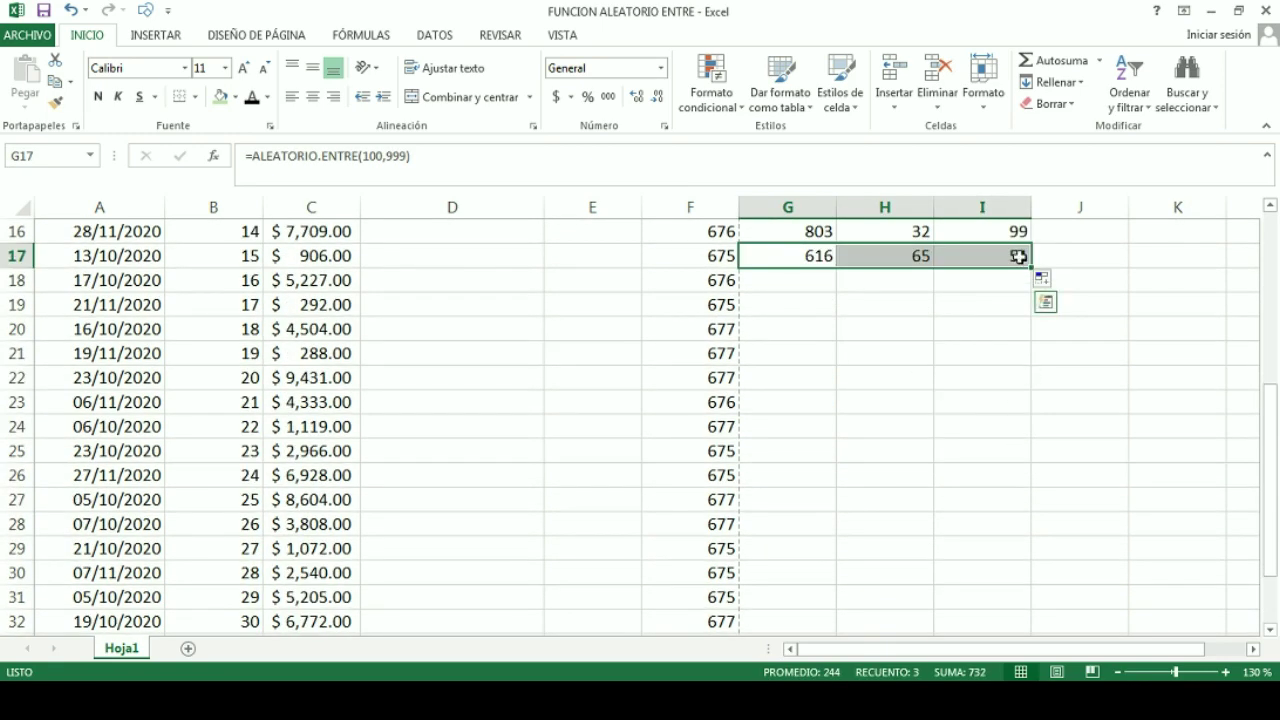
left_click_drag(1032, 270, 1028, 650)
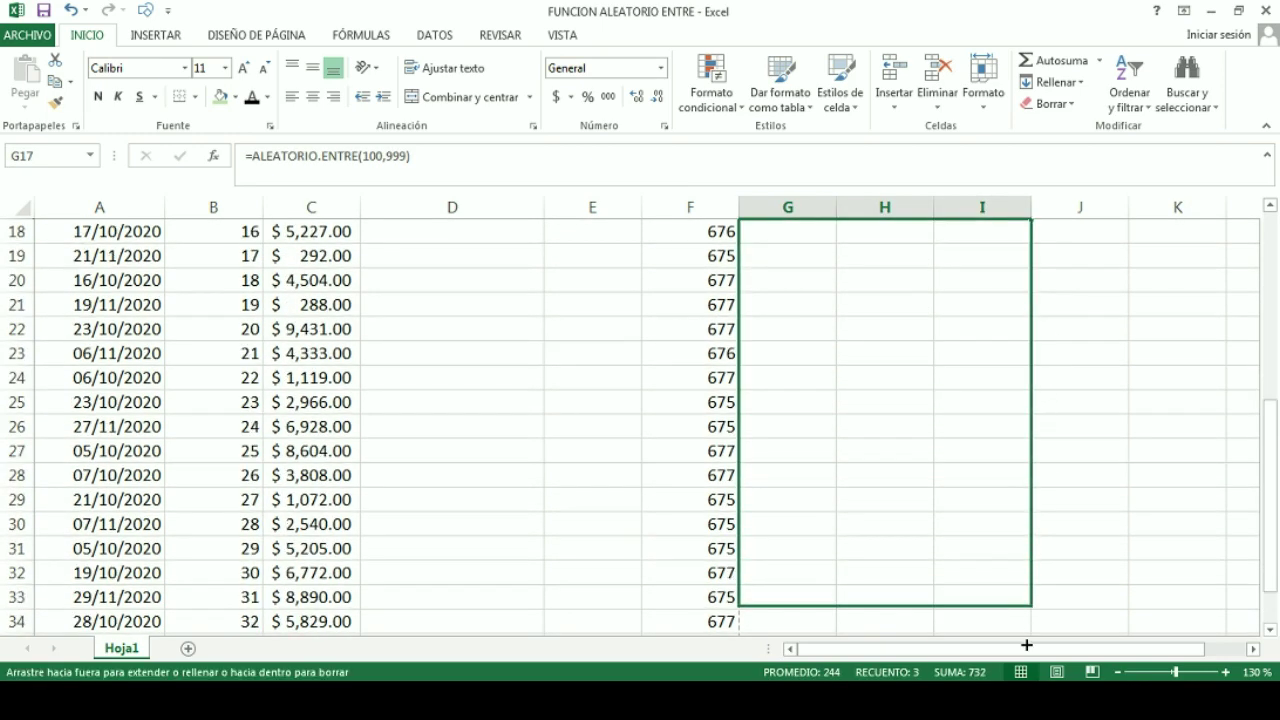
left_click_drag(1028, 650, 1019, 600)
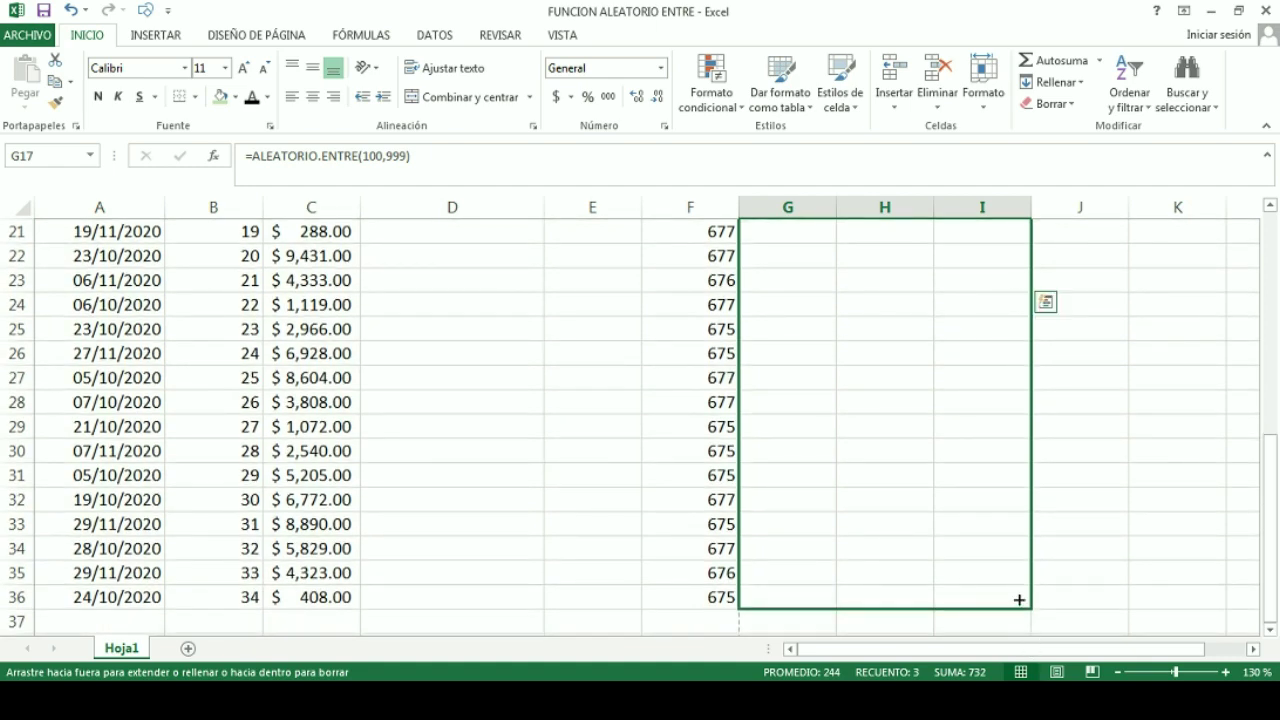
left_click(1092, 449)
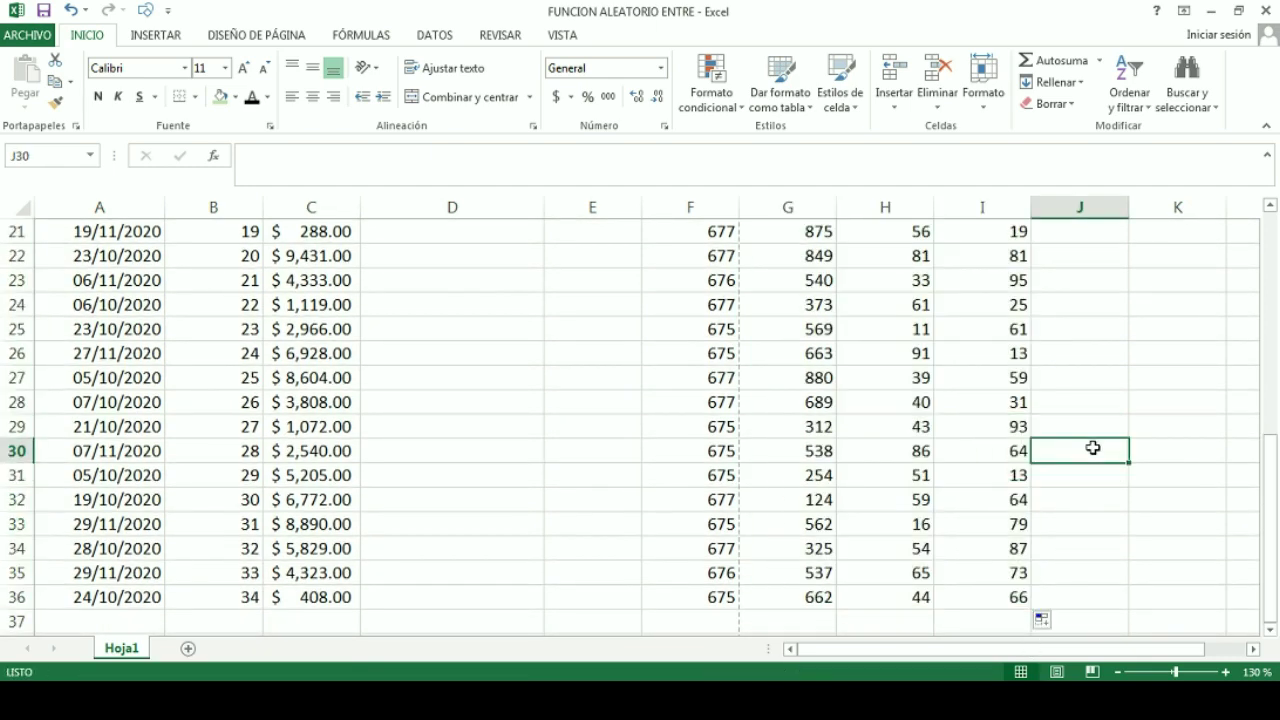
key("F9")
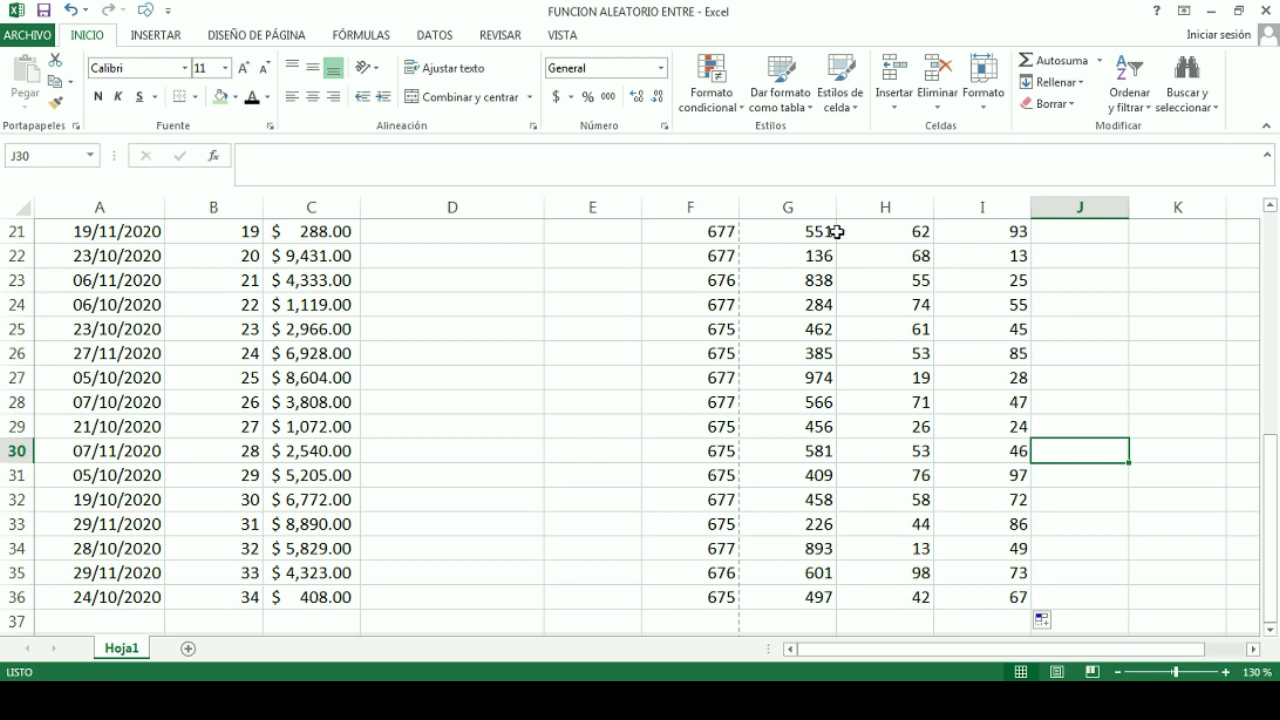
left_click_drag(811, 206, 977, 206)
right_click(980, 208)
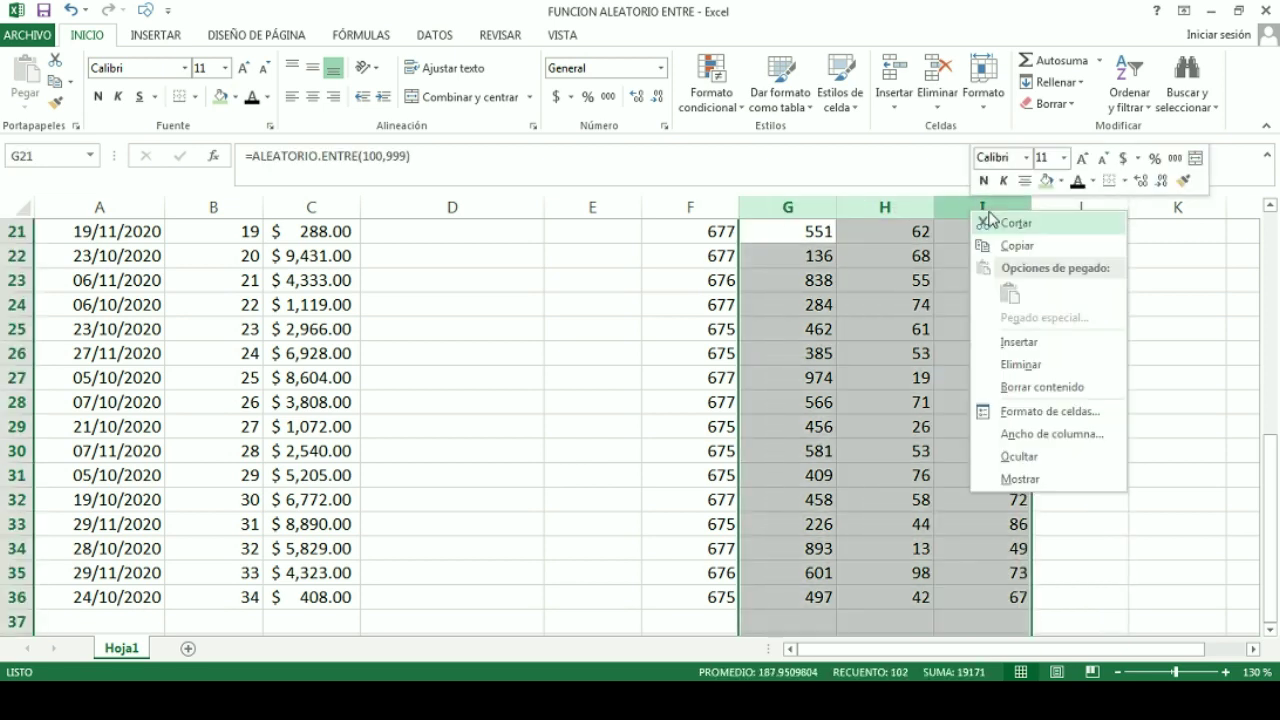
Copy columns G to I and paste them back onto themselves as values
left_click(1015, 246)
right_click(885, 206)
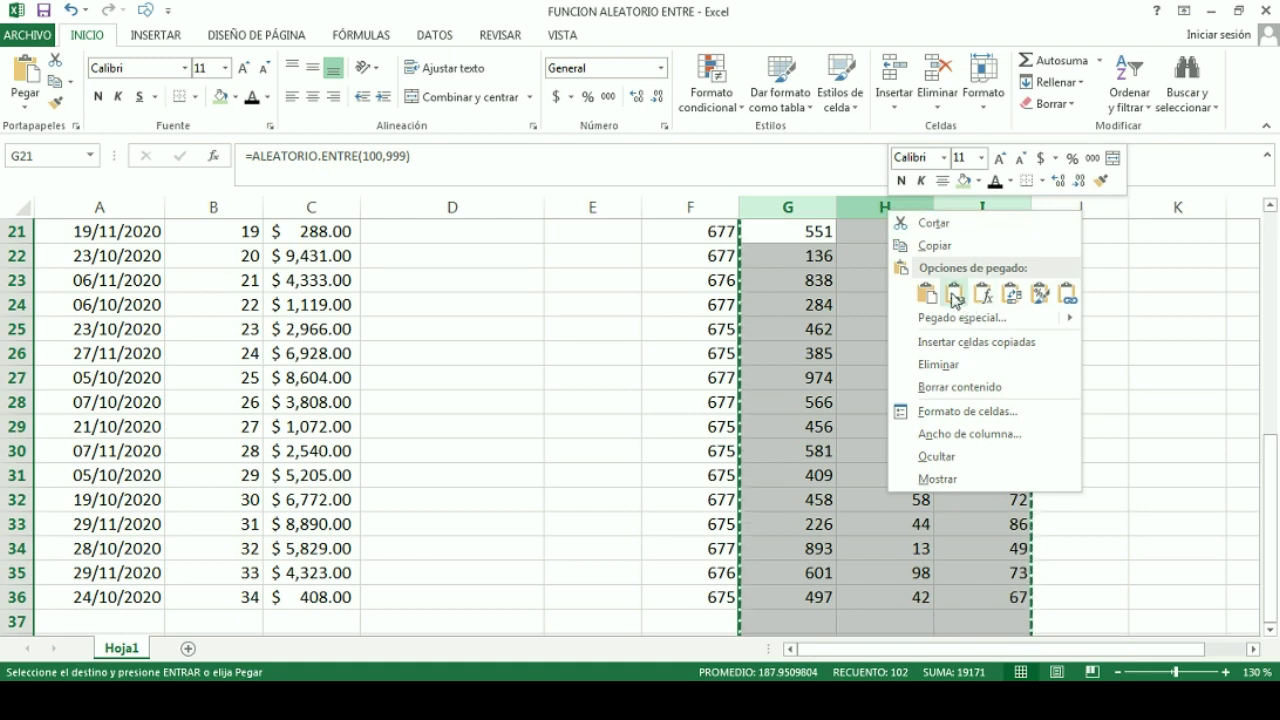
left_click(953, 295)
left_click(953, 297)
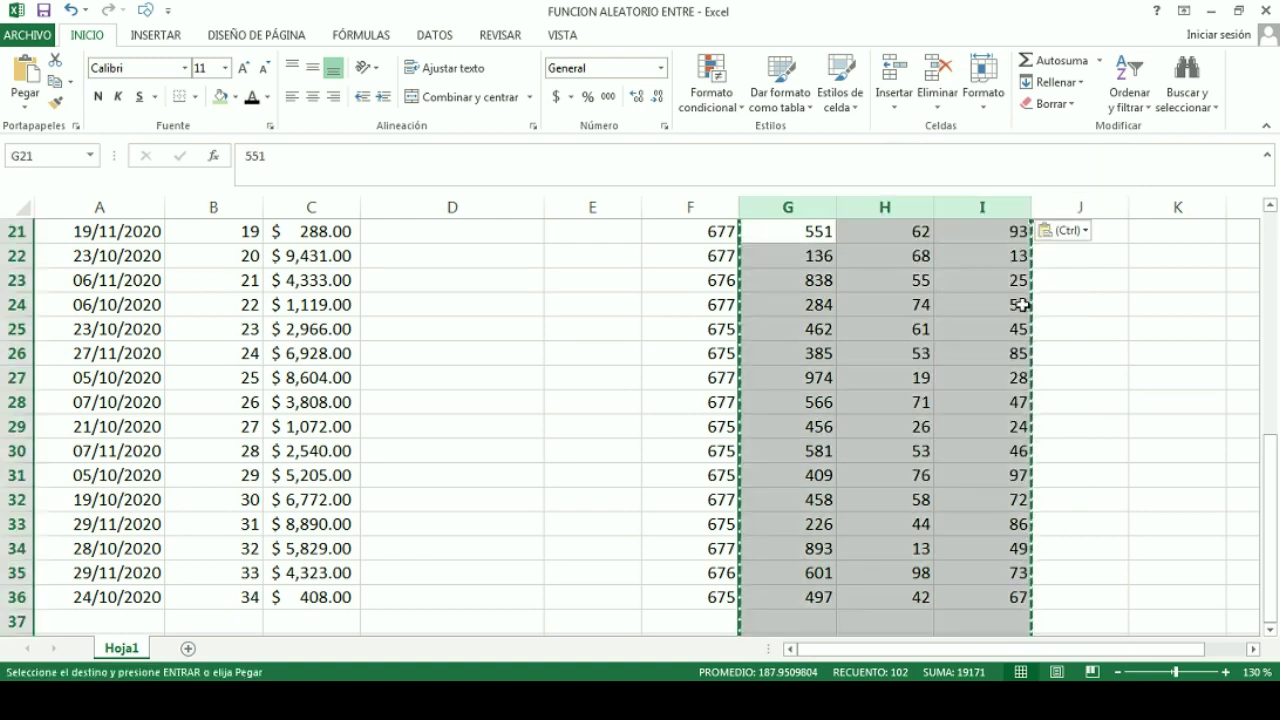
left_click(1092, 351)
key("Escape")
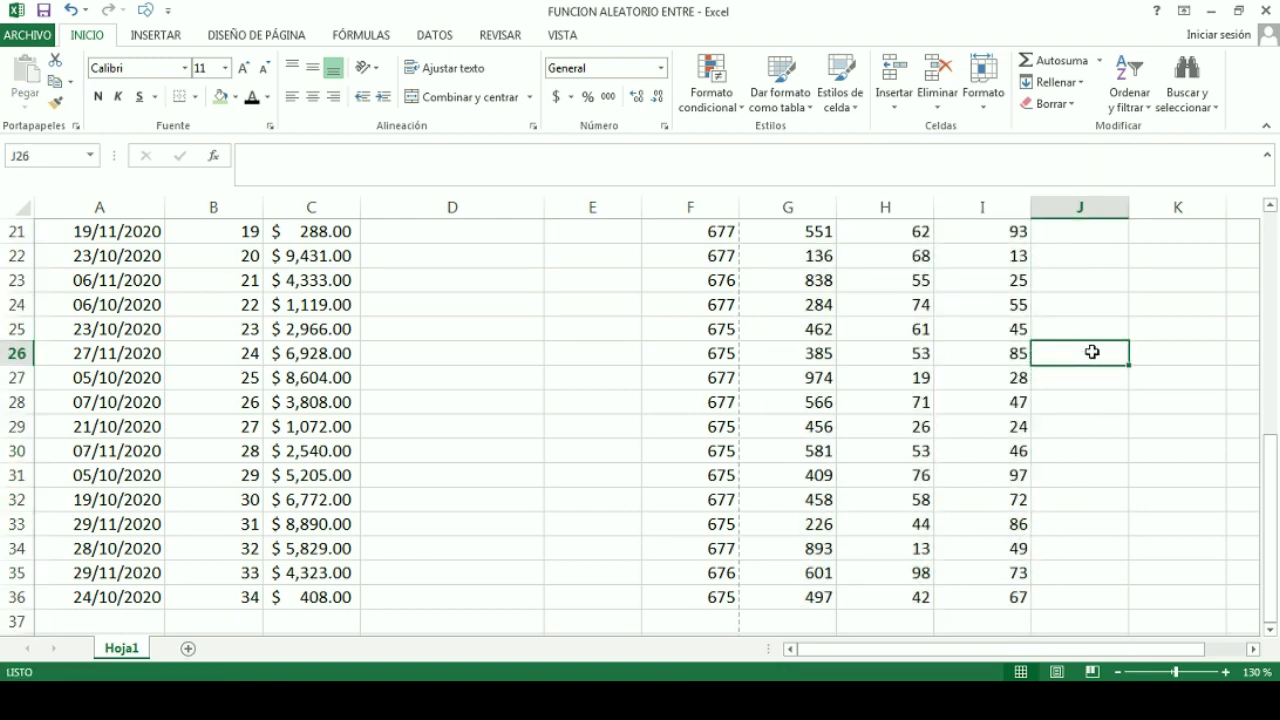
Verify that F4, G4, H4 and I4 now hold plain numbers, not formulas
scroll(1069, 366, "up", 6)
scroll(857, 366, "up", 1)
left_click(734, 318)
left_click(800, 304)
left_click(890, 304)
left_click(980, 303)
left_click(791, 311)
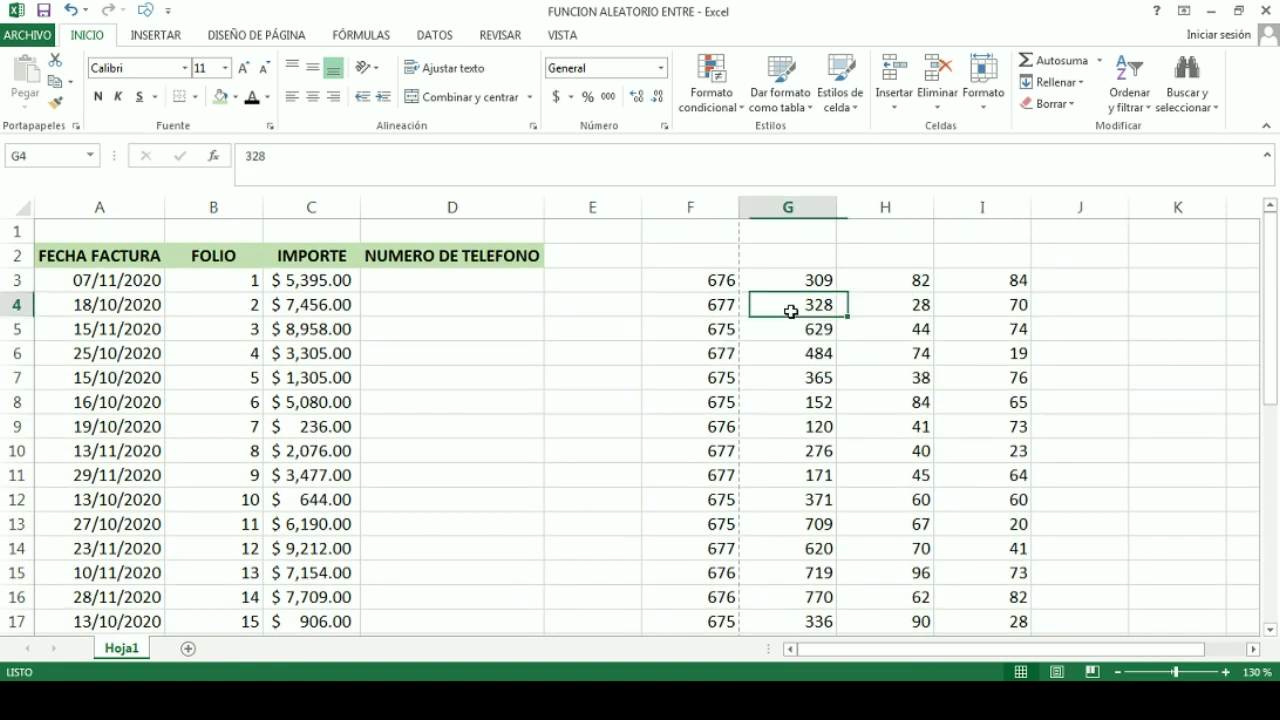
left_click(720, 305)
left_click(427, 281)
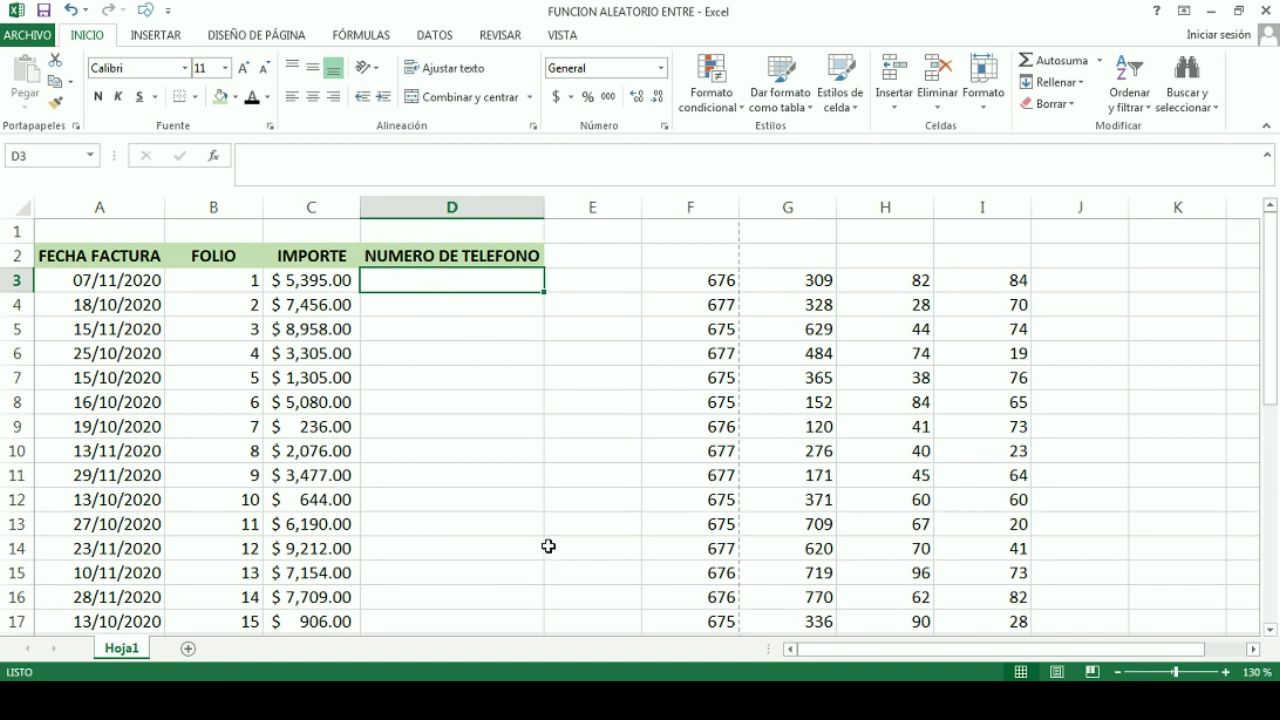
Enter +F3&" "&G3&" "&H3&" "&I3 in D3 to build the spaced phone number
type("+")
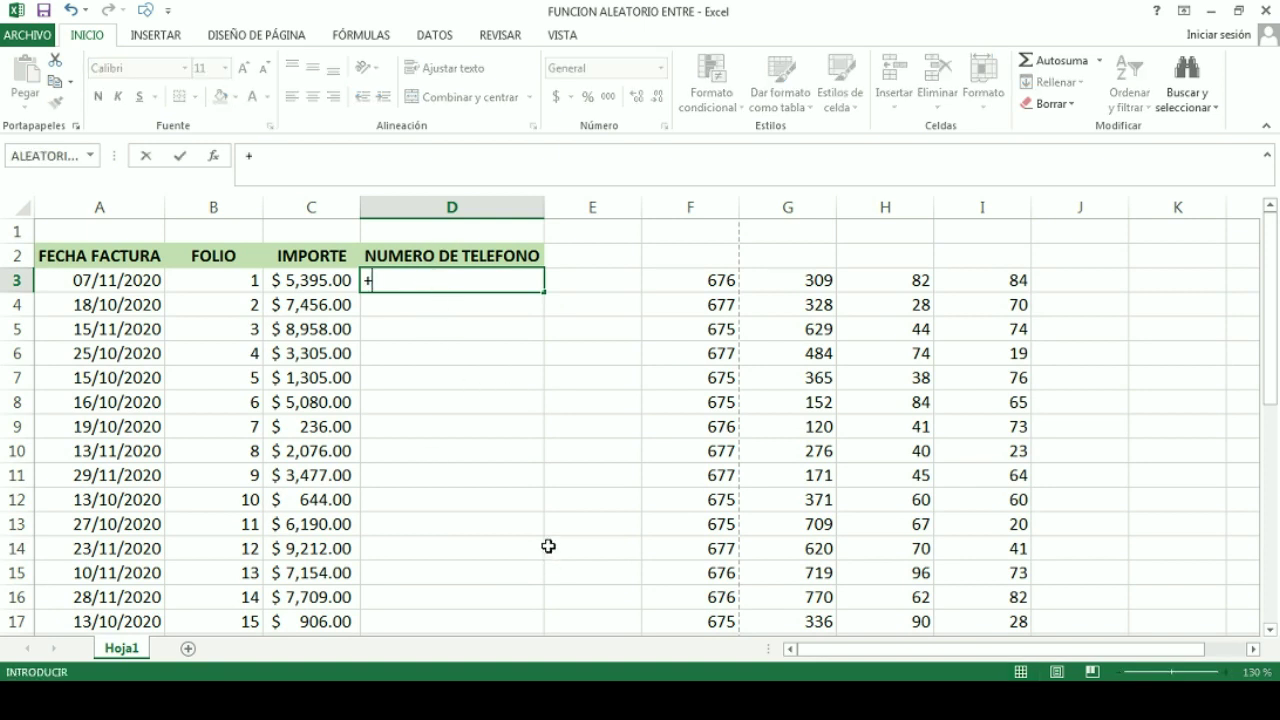
key("Right")
key("Right")
key("Right")
key("Left")
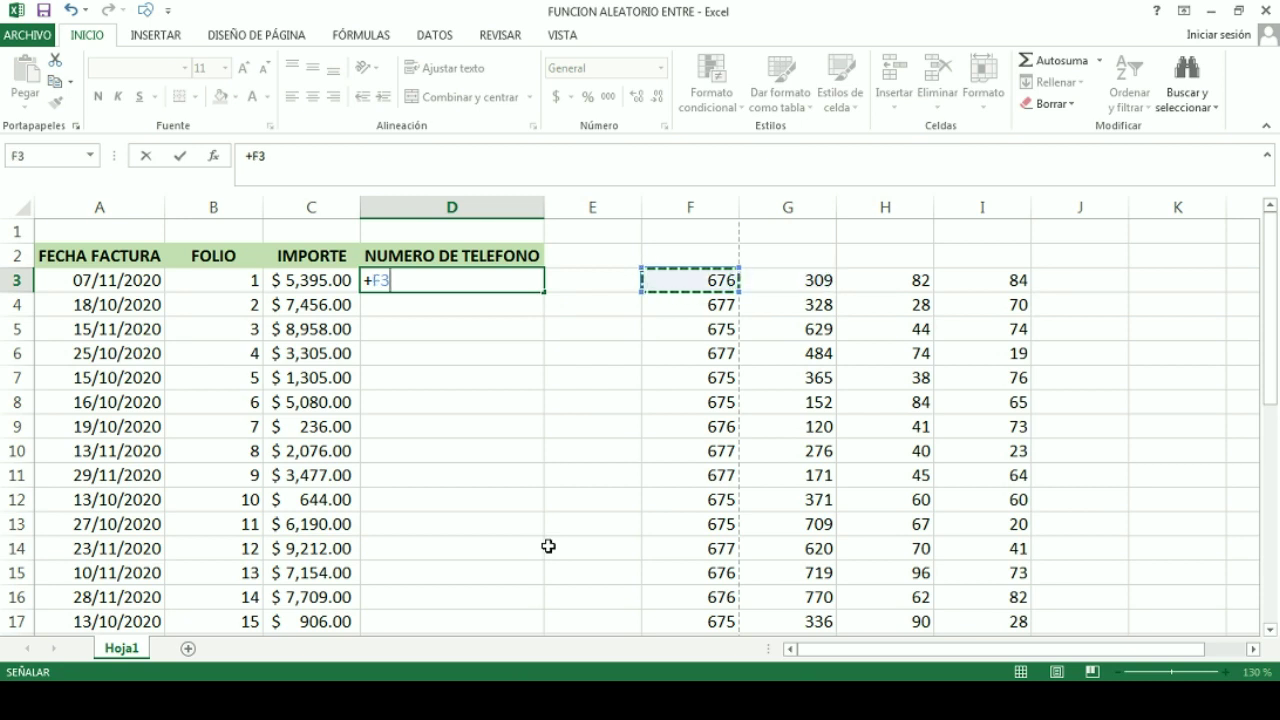
type("&")
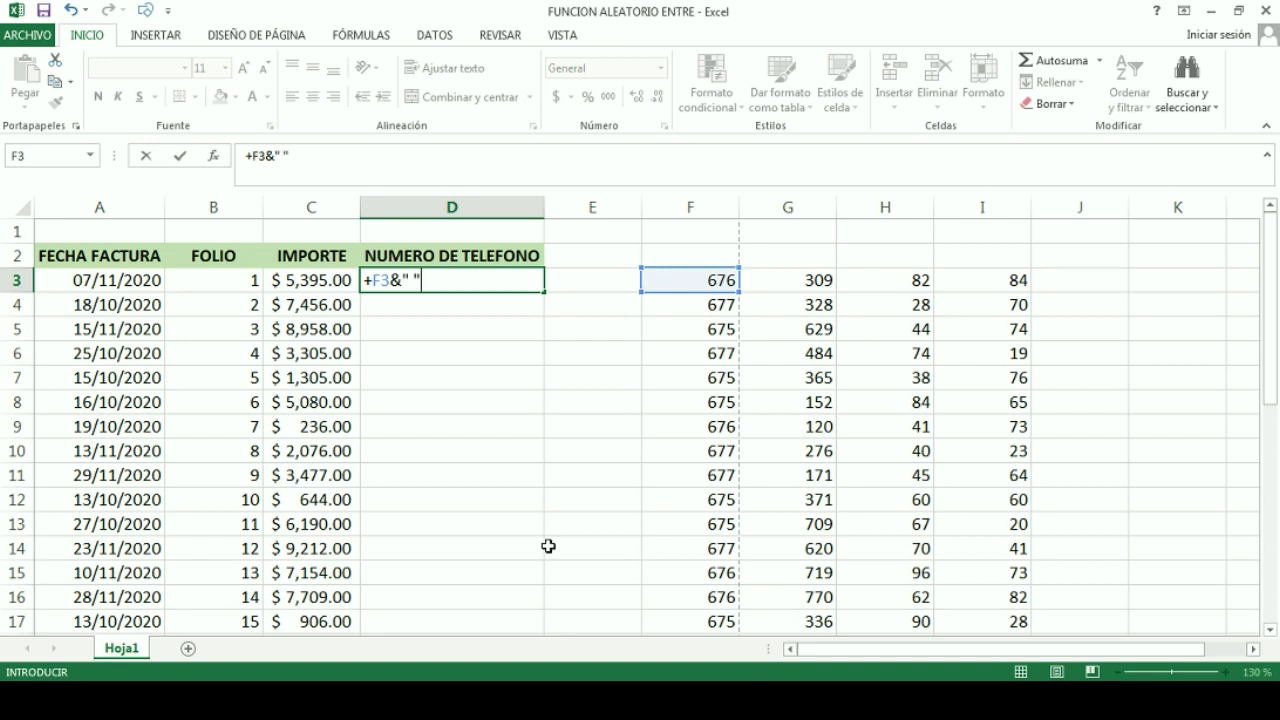
type("&")
key("Right")
key("Right")
key("Right")
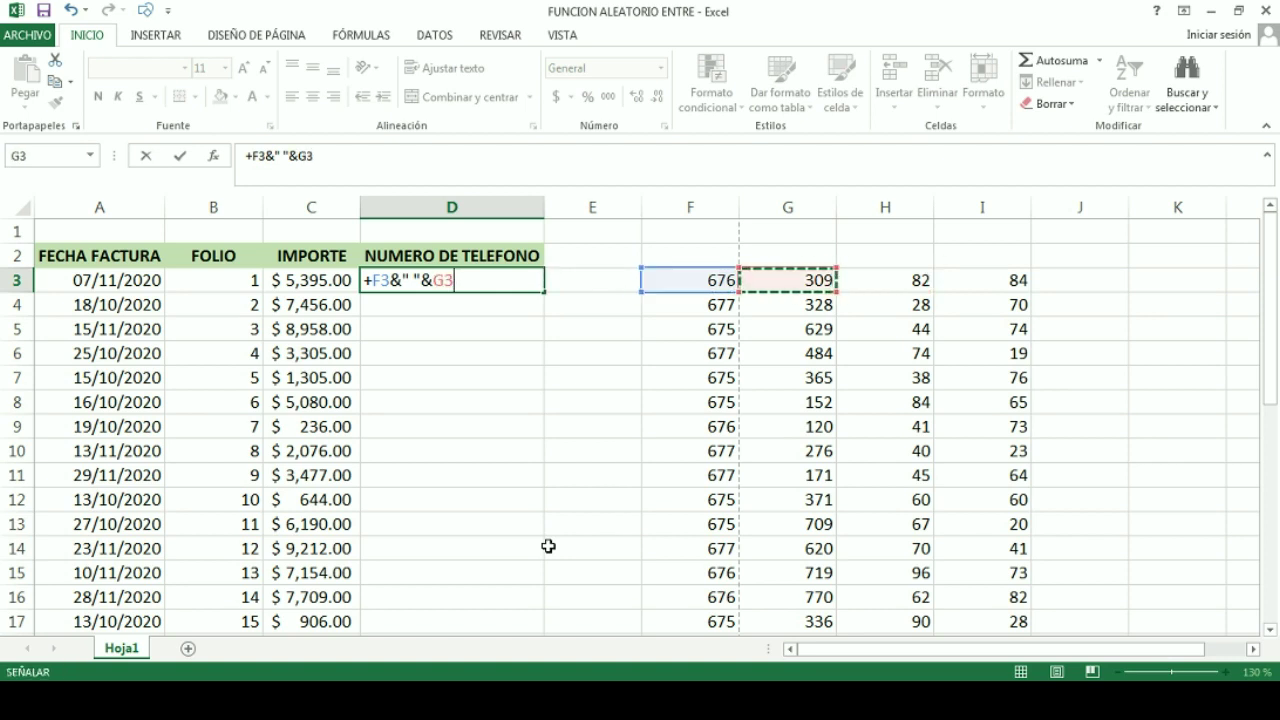
type("&\" \"")
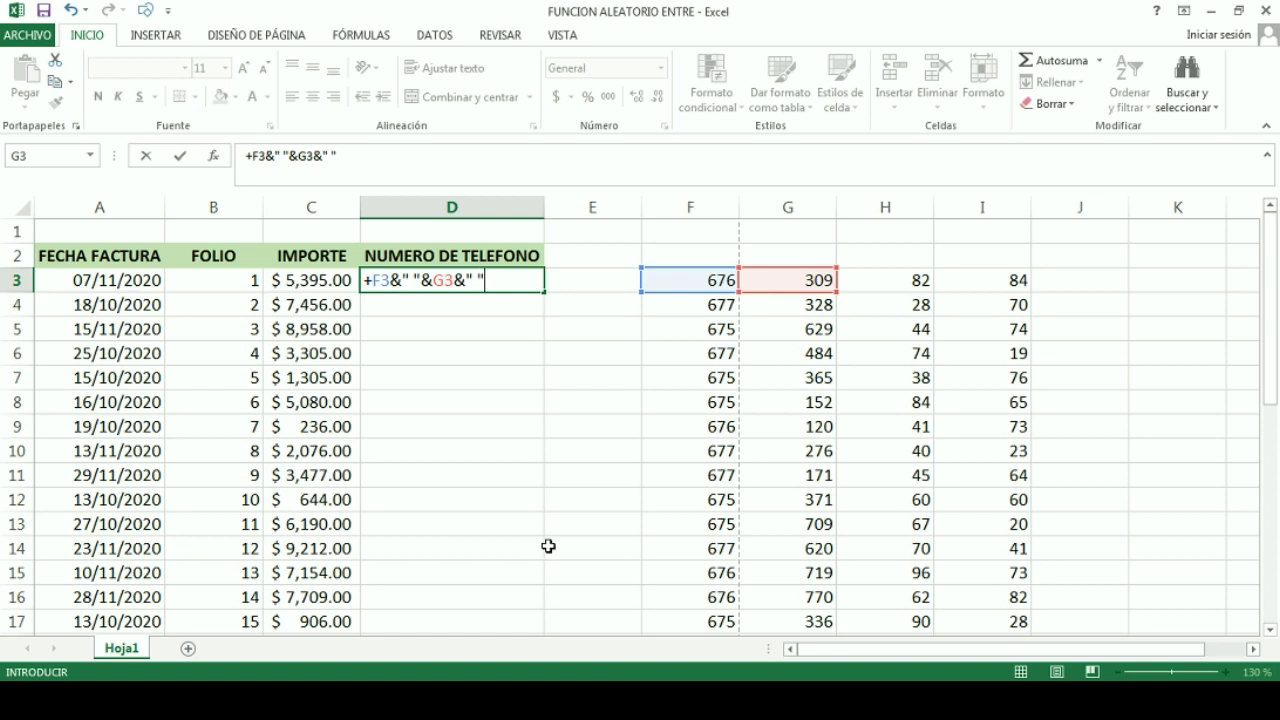
type("&")
key("Right")
key("Right")
key("Right")
key("Right")
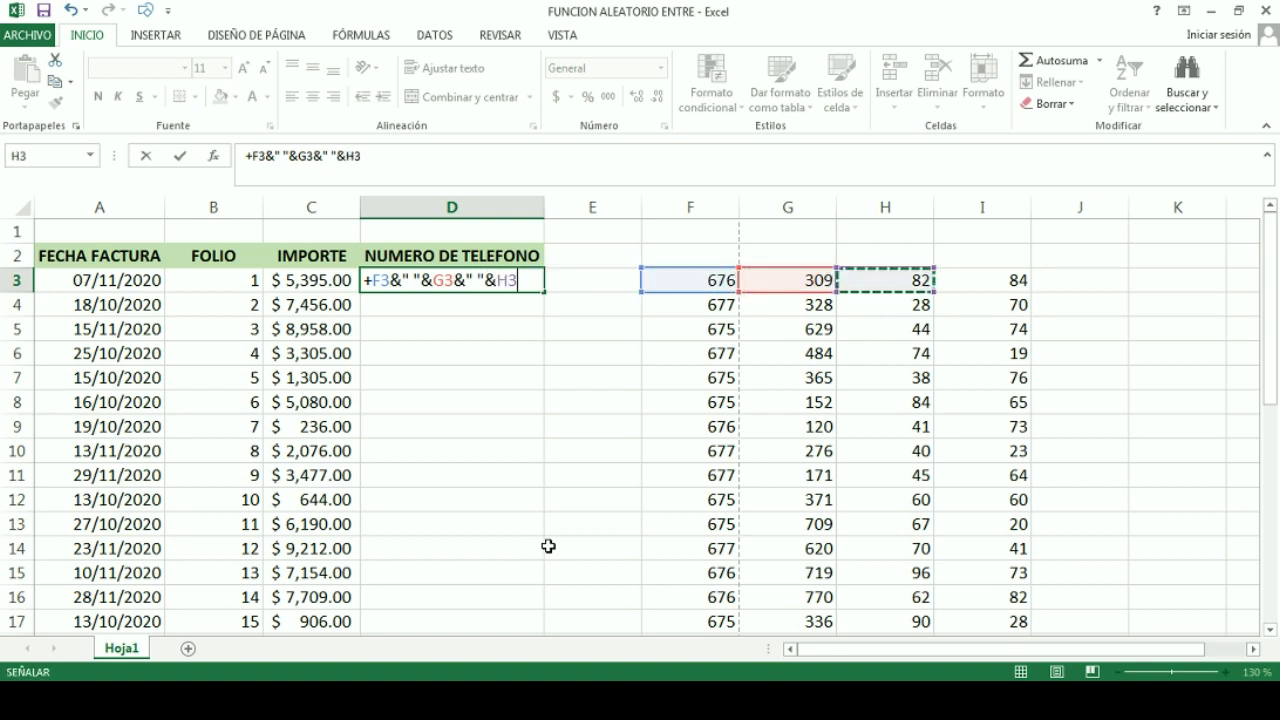
type("&")
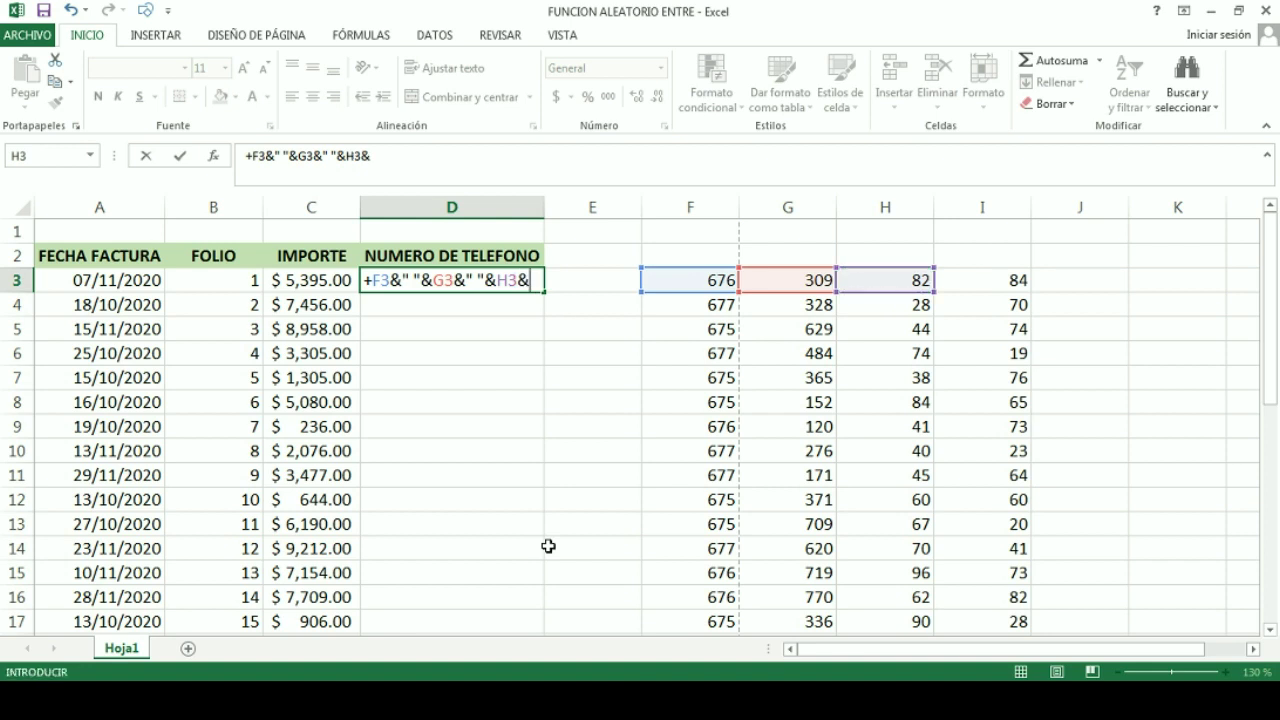
type("\" \"")
type("&")
key("Right")
key("Right")
key("Right")
key("Right")
key("Right")
key("Right")
key("Left")
key("Left")
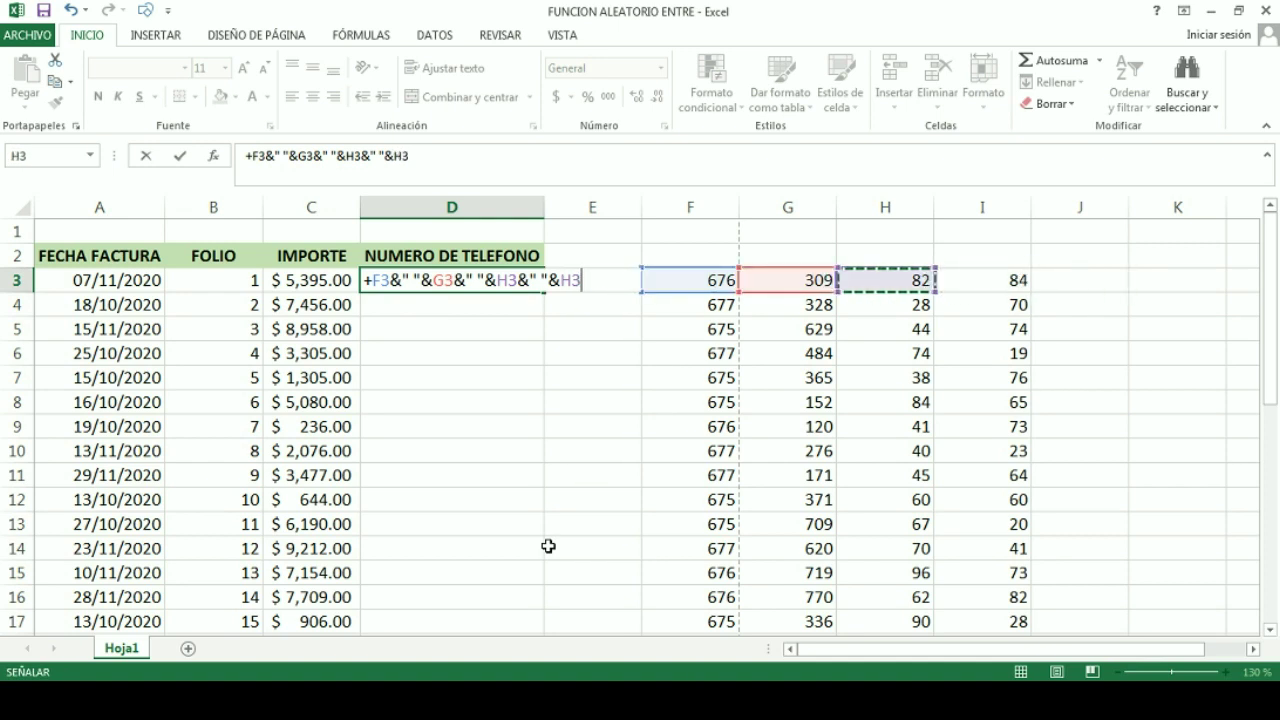
key("Right")
key("Return")
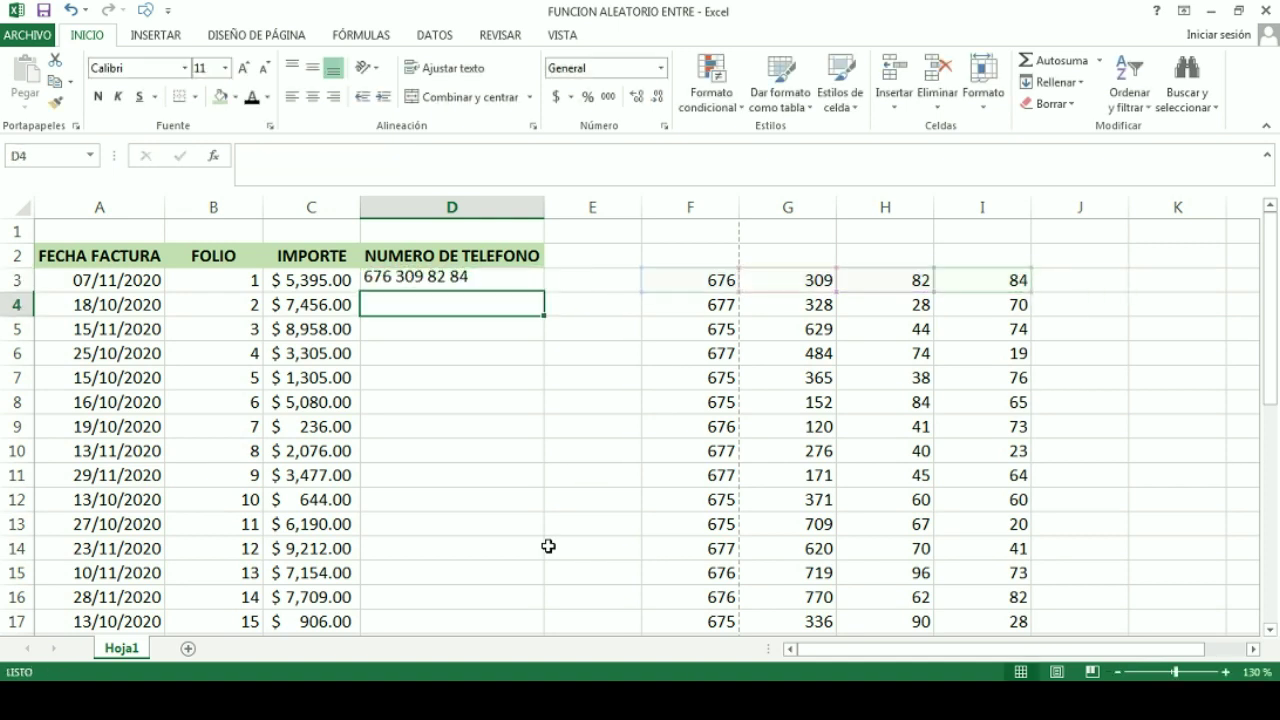
Review the helper number parts in F3:I3 and the concatenation formula in D3
left_click(715, 280)
left_click(785, 285)
left_click(875, 278)
left_click(1015, 260)
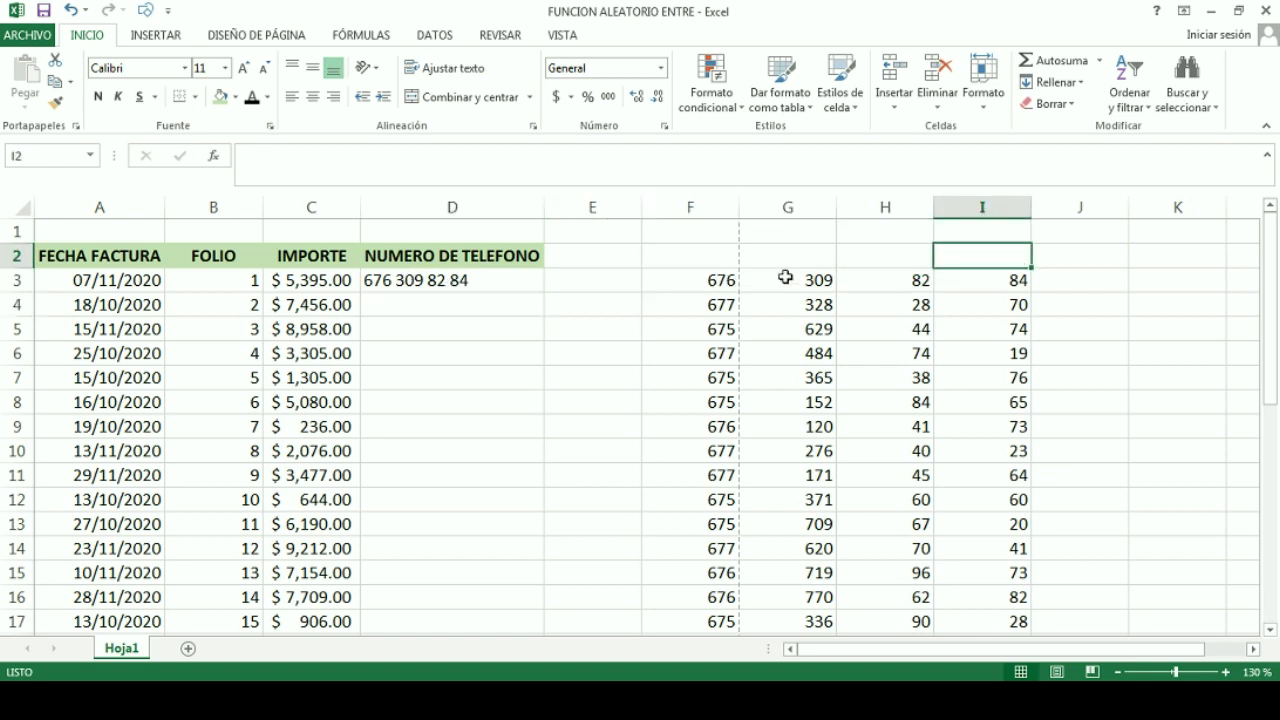
left_click_drag(728, 278, 800, 283)
left_click(800, 283)
left_click(885, 280)
left_click(963, 277)
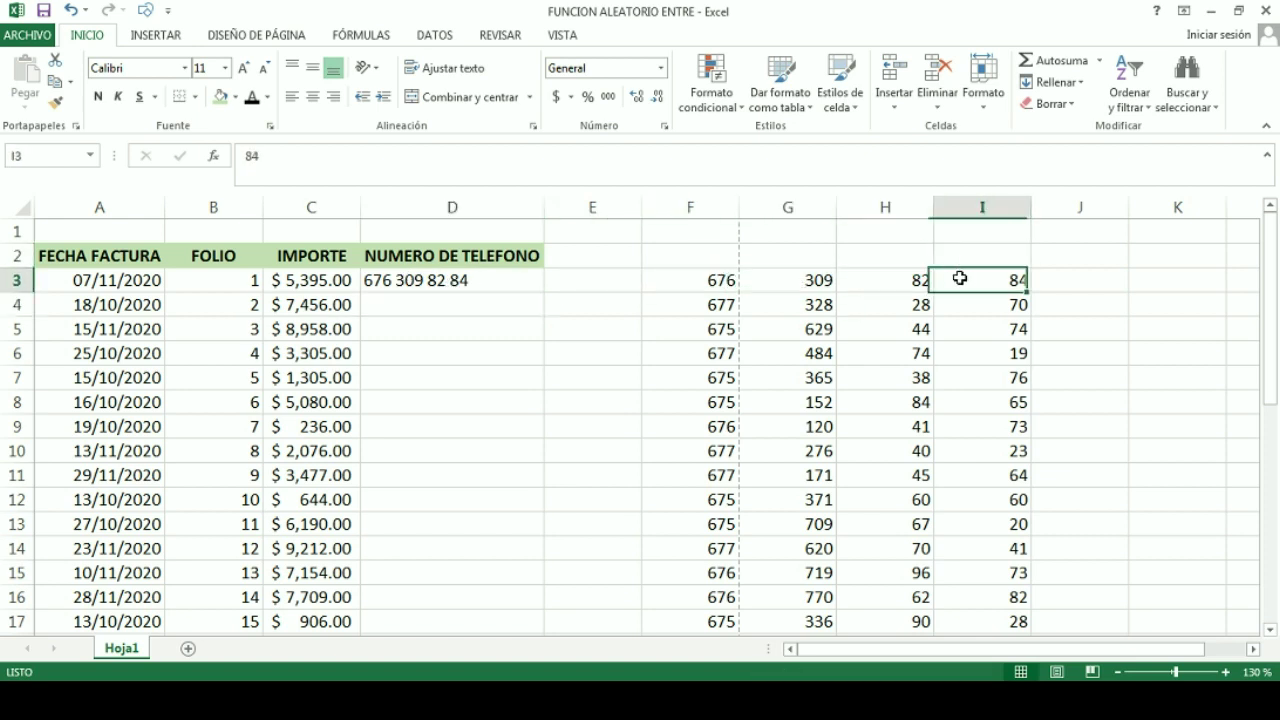
left_click(725, 277)
left_click(496, 288)
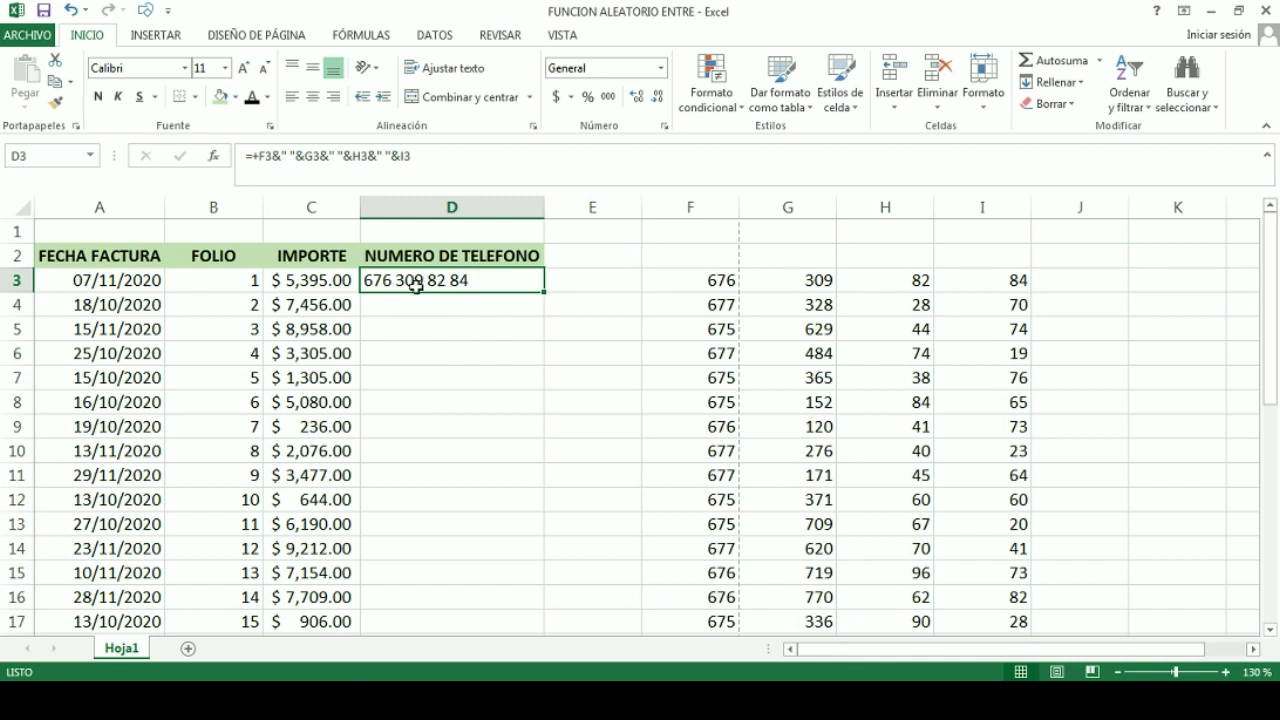
Make a first attempt at copying the D3 formula down the column
mouse_move(543, 300)
left_mouse_down()
mouse_move(545, 322)
mouse_move(497, 286)
left_mouse_up()
left_click(790, 305)
left_click_drag(894, 306, 900, 330)
left_click(648, 494)
left_click_drag(932, 478, 1005, 499)
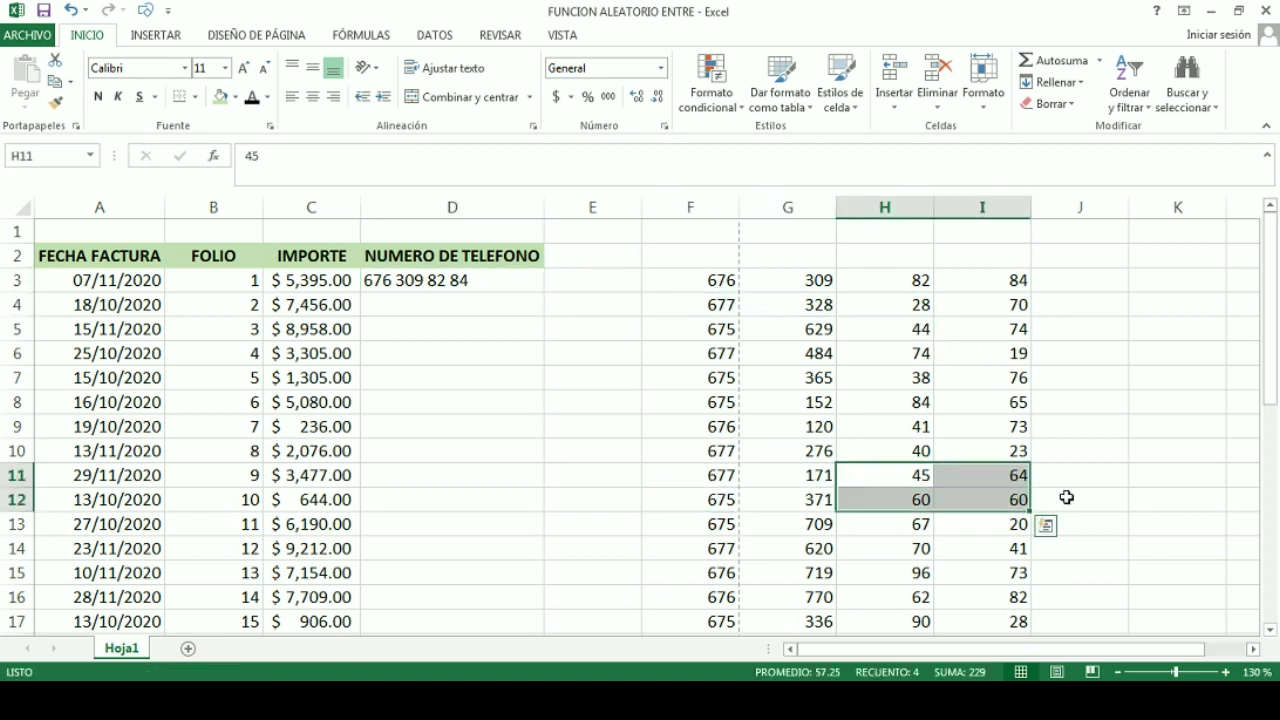
left_click(895, 572)
left_click(757, 450)
Fill the D3 phone-number formula down through D36
left_click(1166, 423)
left_click(498, 296)
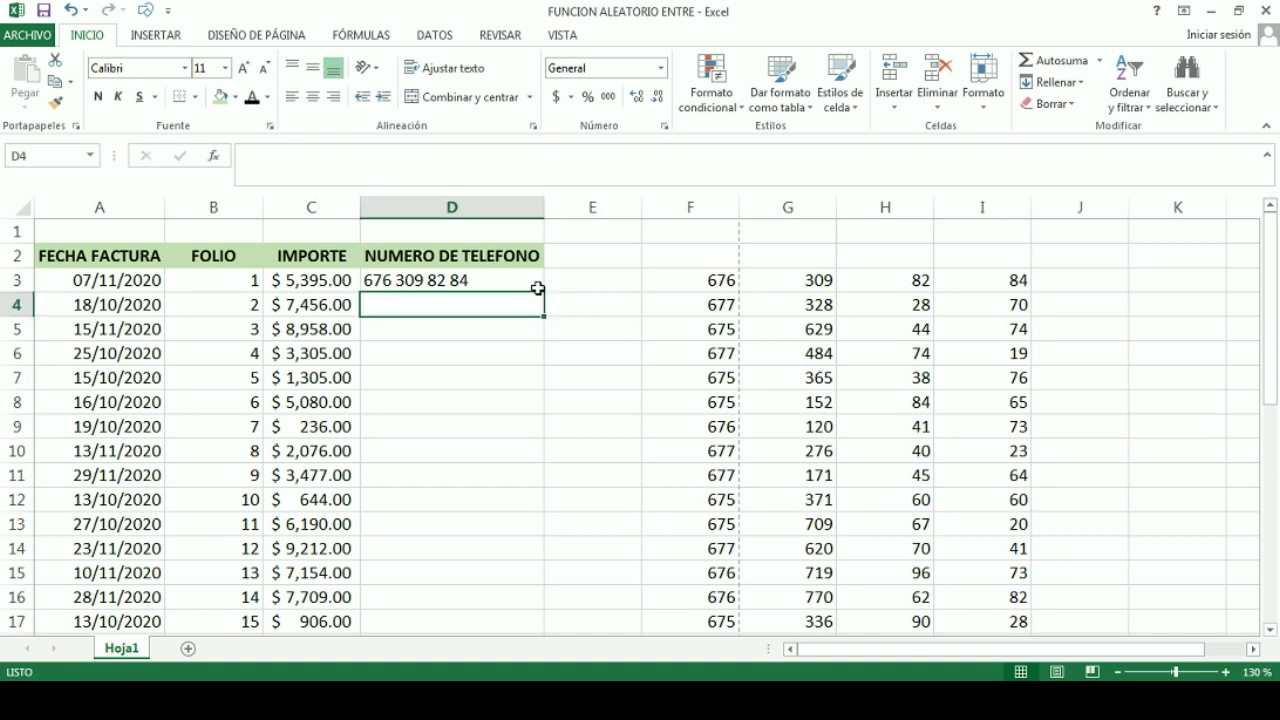
left_click(528, 280)
left_click_drag(545, 291, 557, 678)
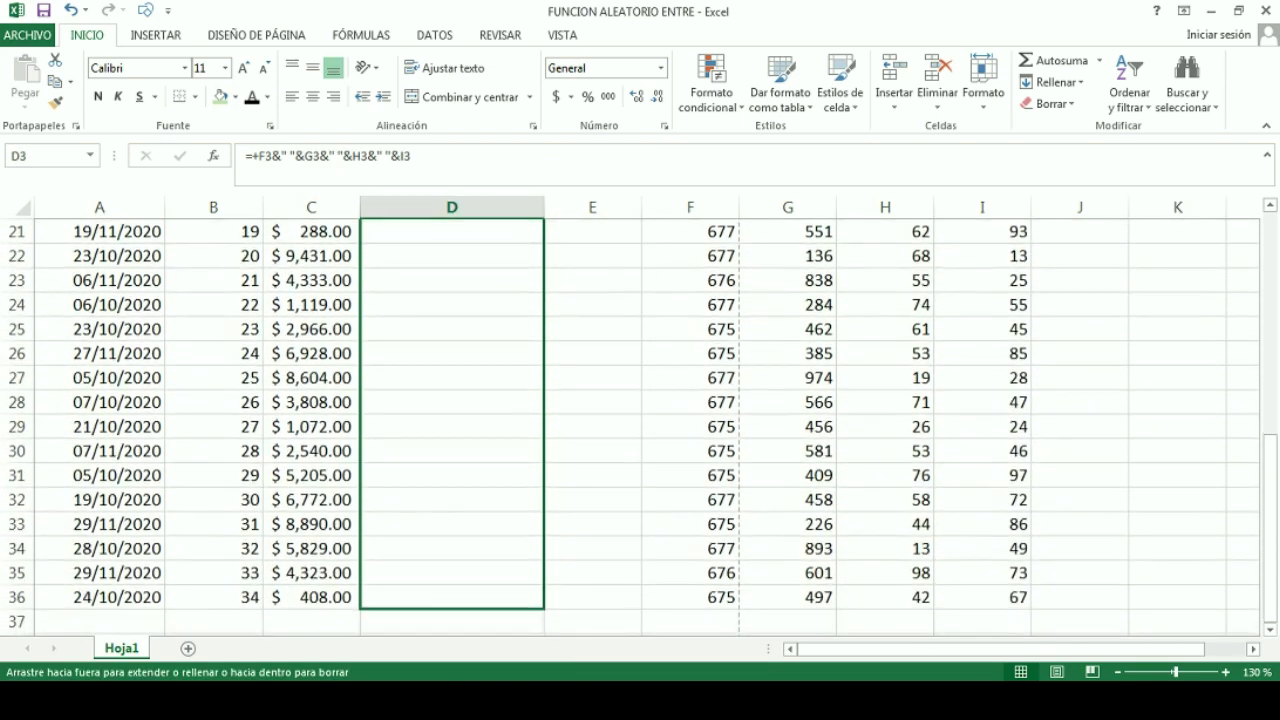
left_click_drag(557, 678, 542, 537)
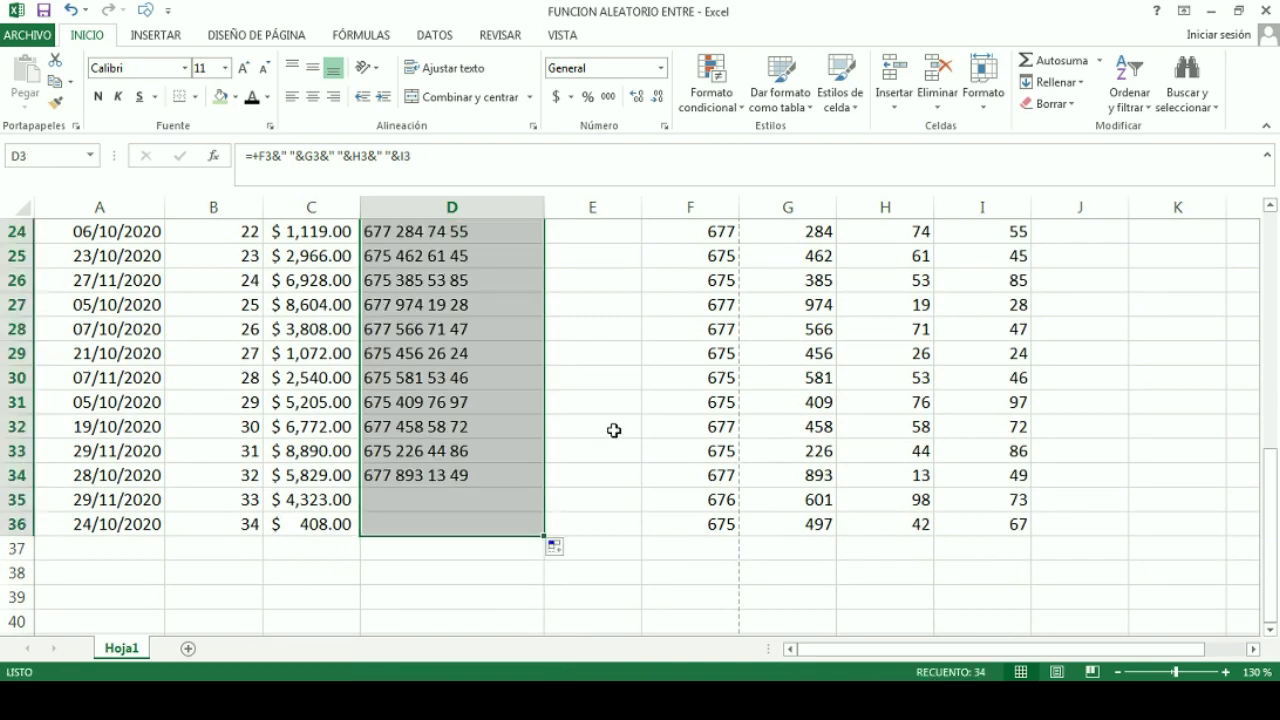
left_click(608, 432)
scroll(600, 435, "up", 7)
scroll(594, 437, "up", 1)
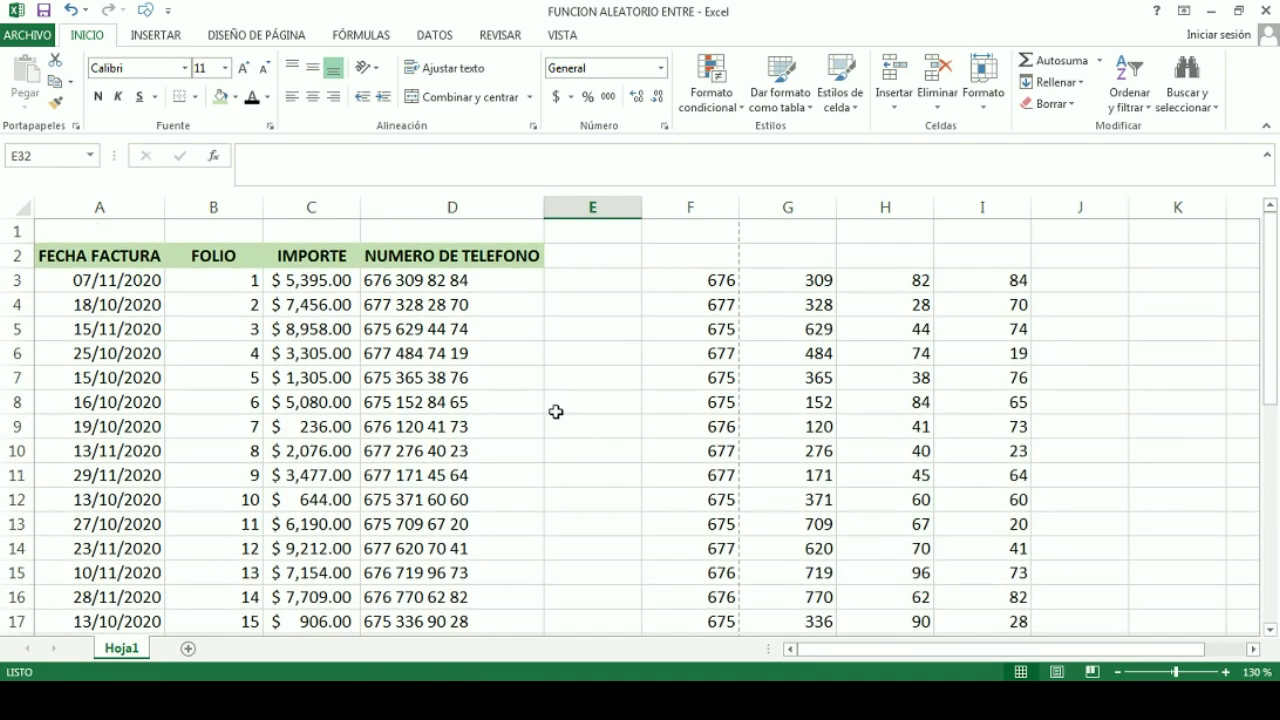
Copy column D and paste it onto itself as values
right_click(452, 212)
left_click(500, 249)
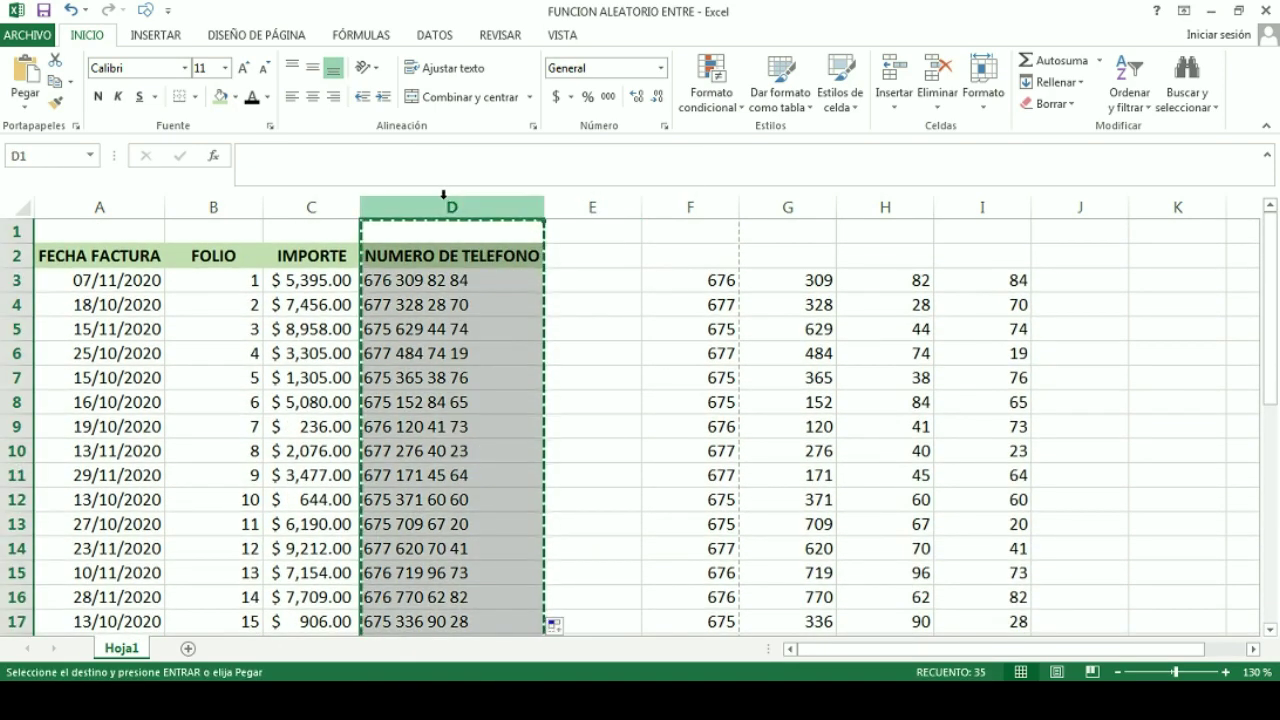
right_click(450, 208)
left_click(518, 290)
left_click(612, 306)
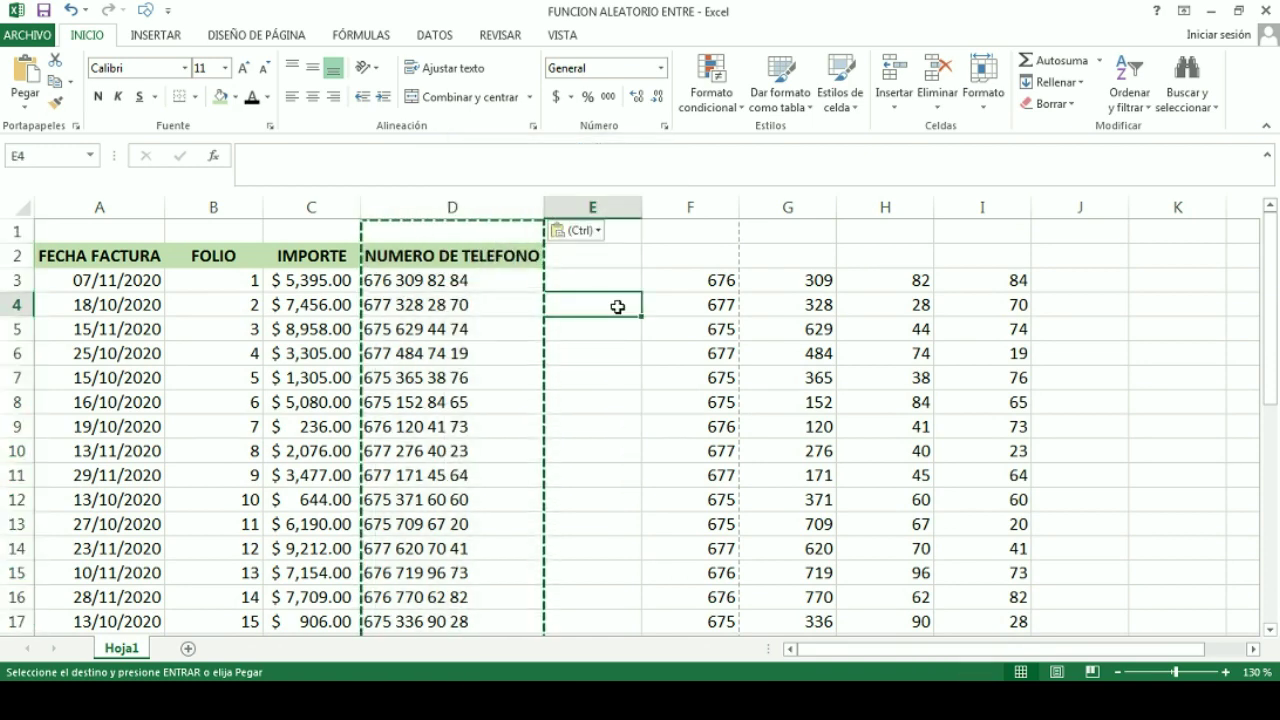
key("Escape")
Clear helper columns F to I and centre the NUMERO DE TELEFONO column
left_click_drag(672, 207, 908, 208)
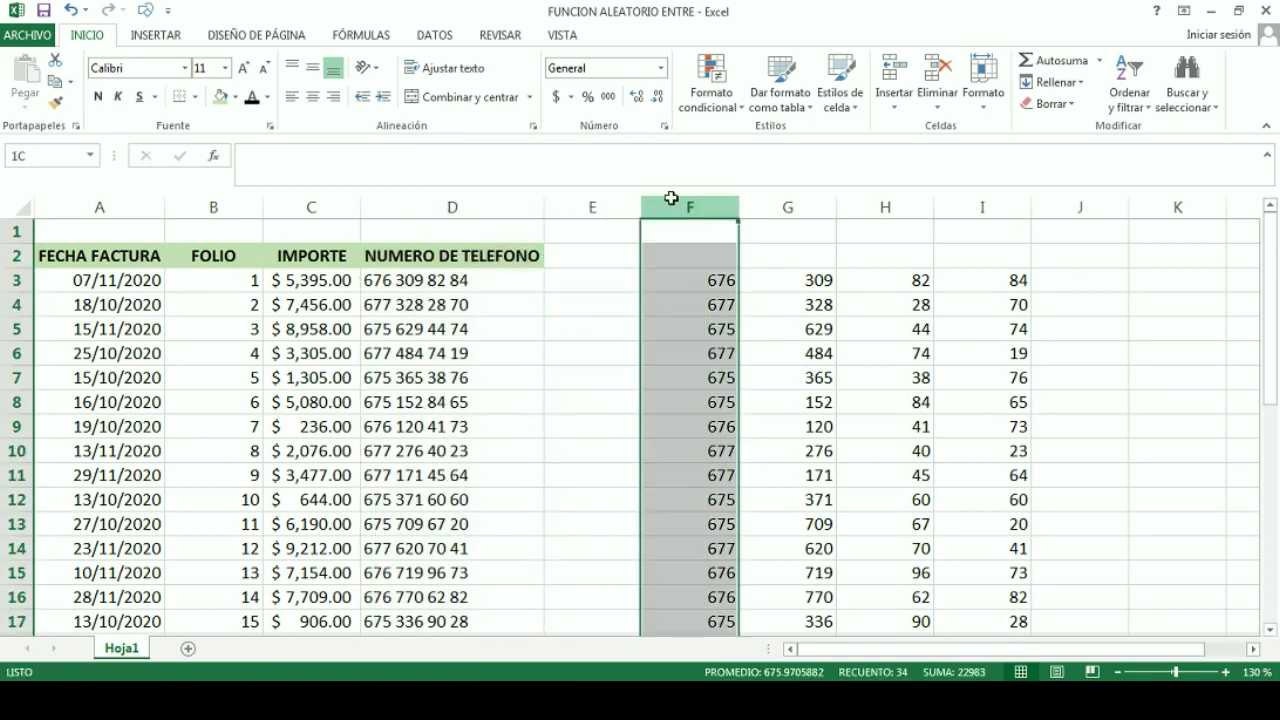
left_click(915, 208)
left_click(717, 228)
left_click_drag(708, 207, 1018, 208)
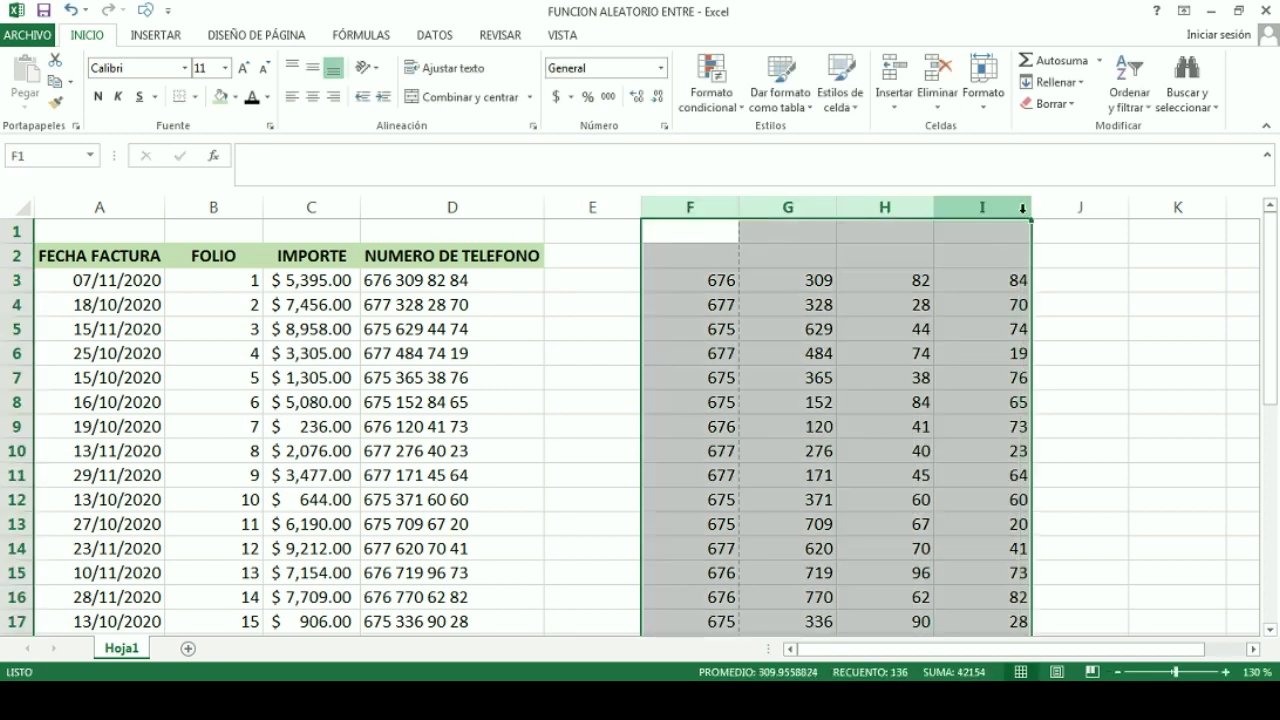
key("Delete")
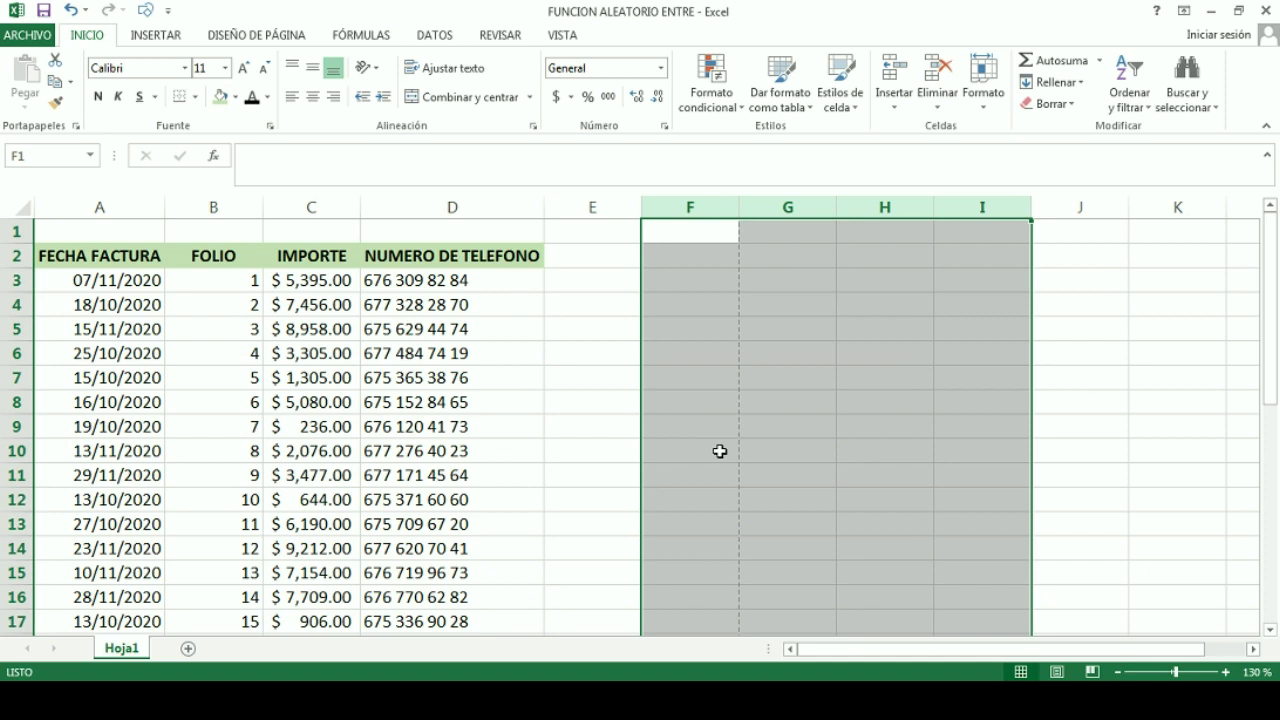
left_click(600, 331)
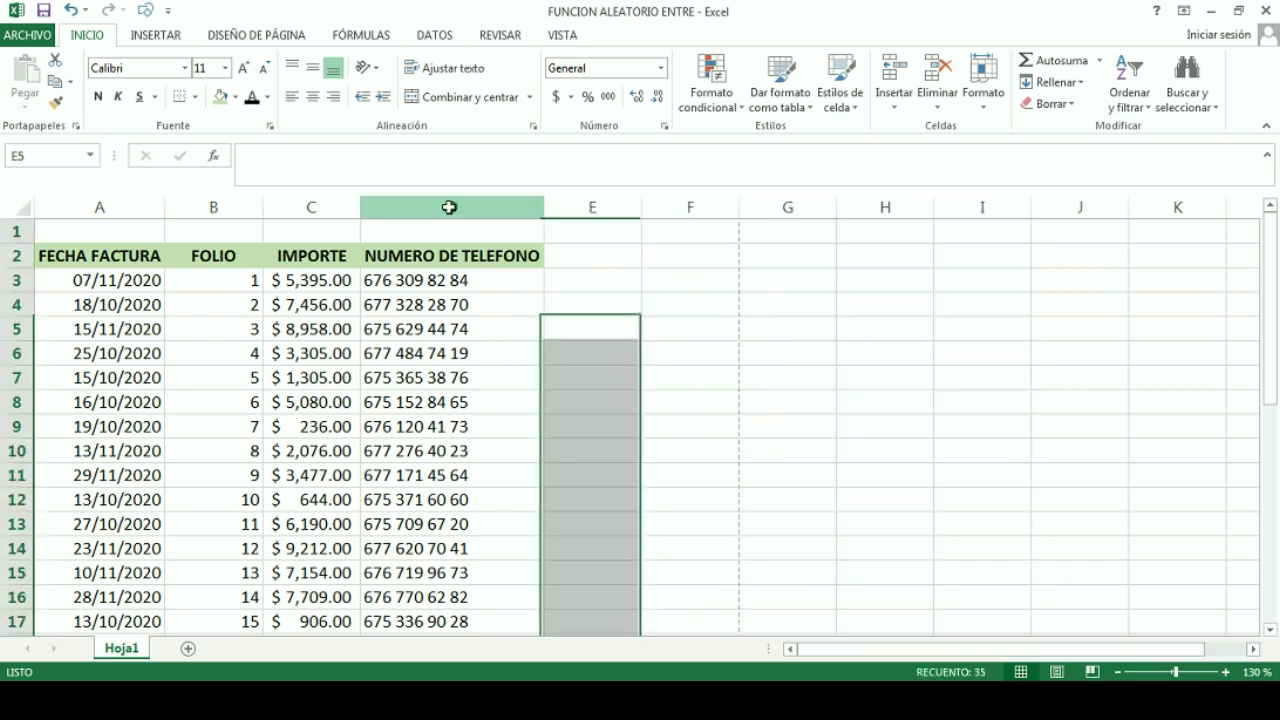
left_click(449, 207)
left_click(313, 97)
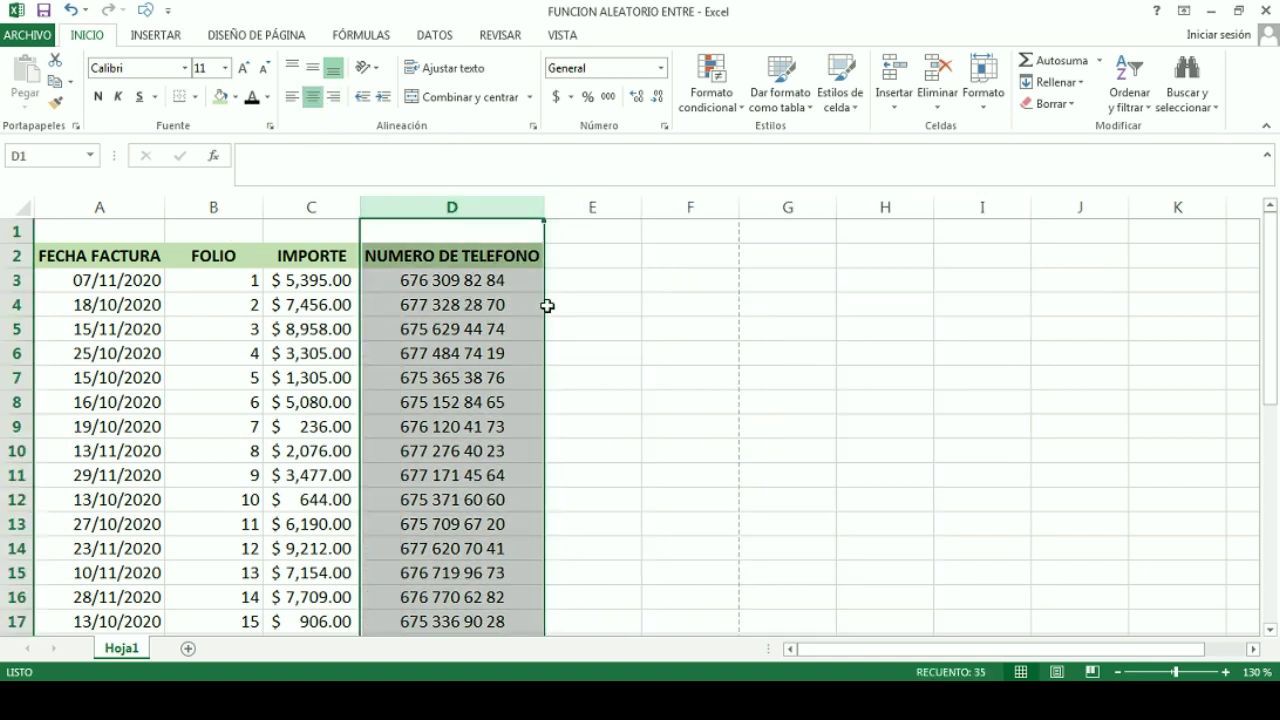
left_click(636, 303)
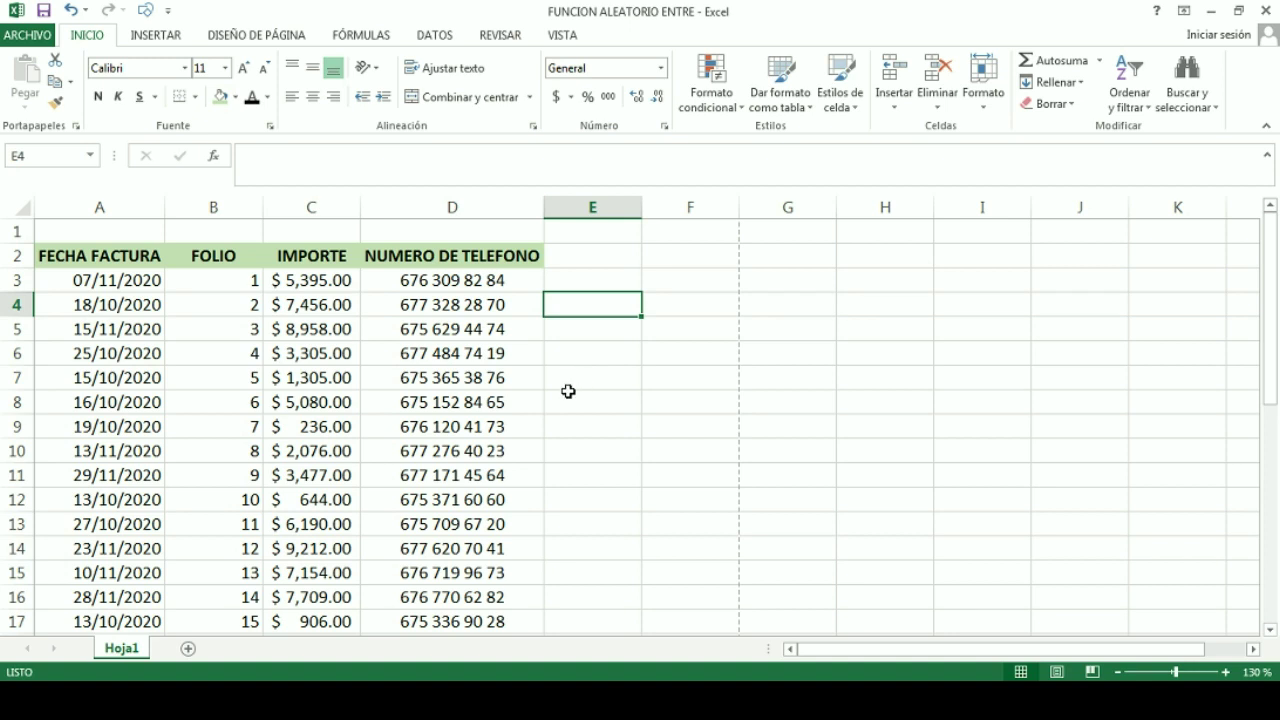
scroll(572, 388, "down", 1)
scroll(574, 387, "down", 1)
scroll(575, 387, "down", 1)
scroll(575, 387, "down", 2)
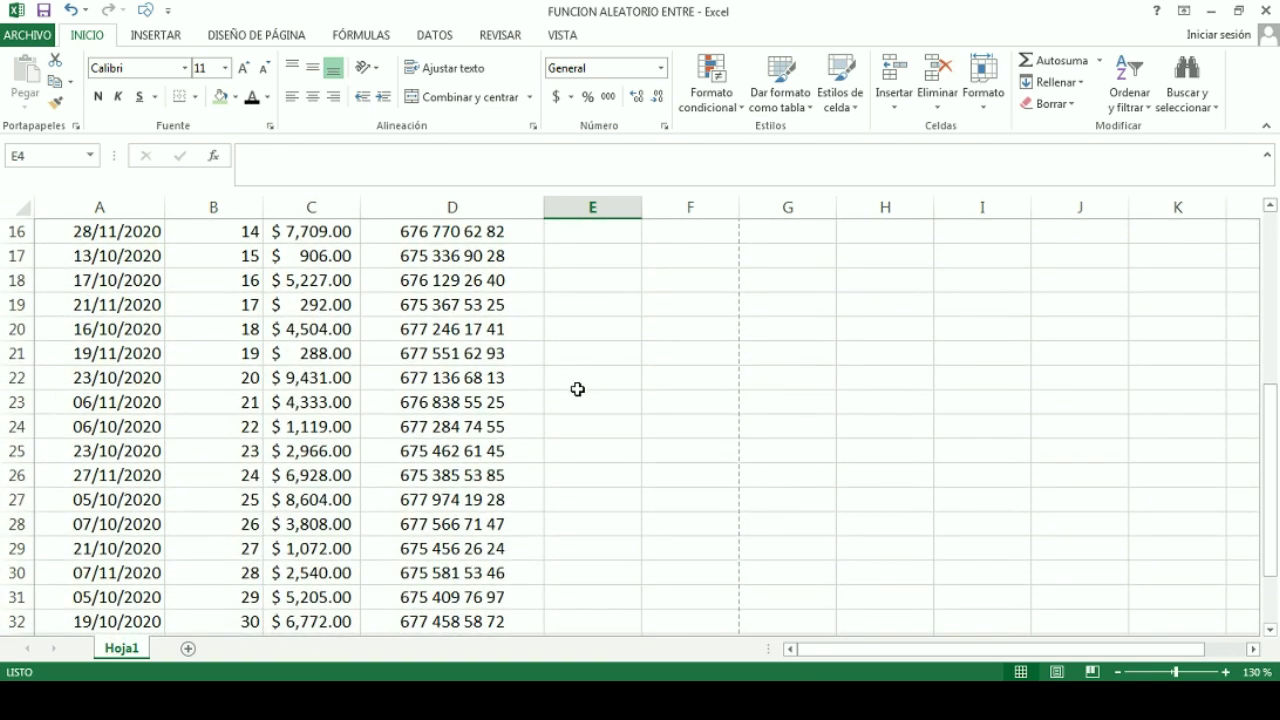
scroll(577, 389, "down", 1)
scroll(577, 389, "down", 1)
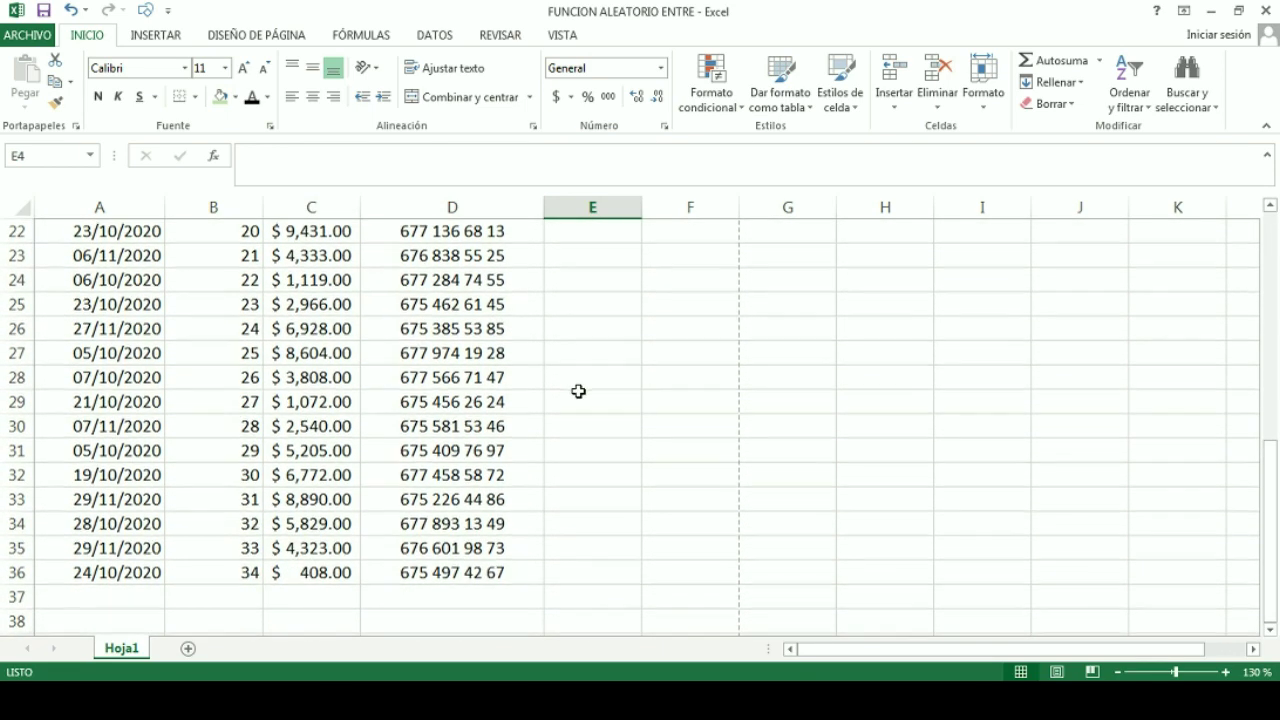
scroll(578, 391, "down", 1)
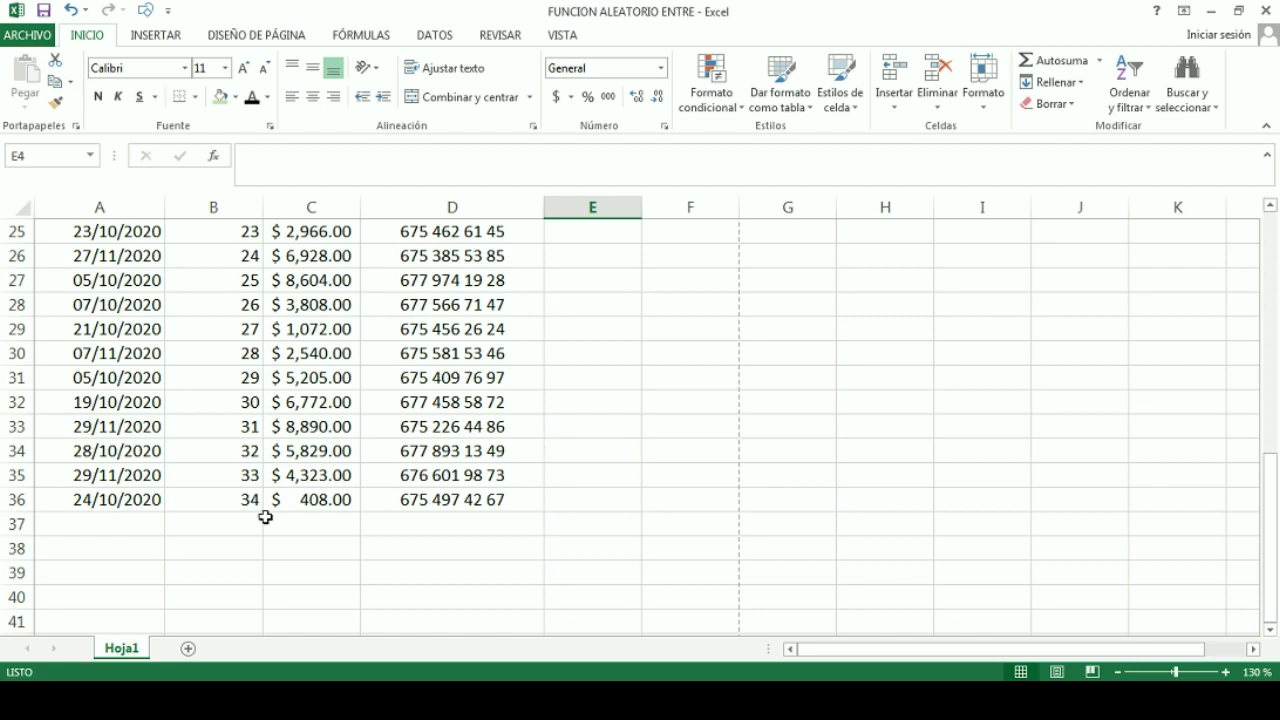
scroll(71, 509, "up", 4)
scroll(71, 511, "up", 4)
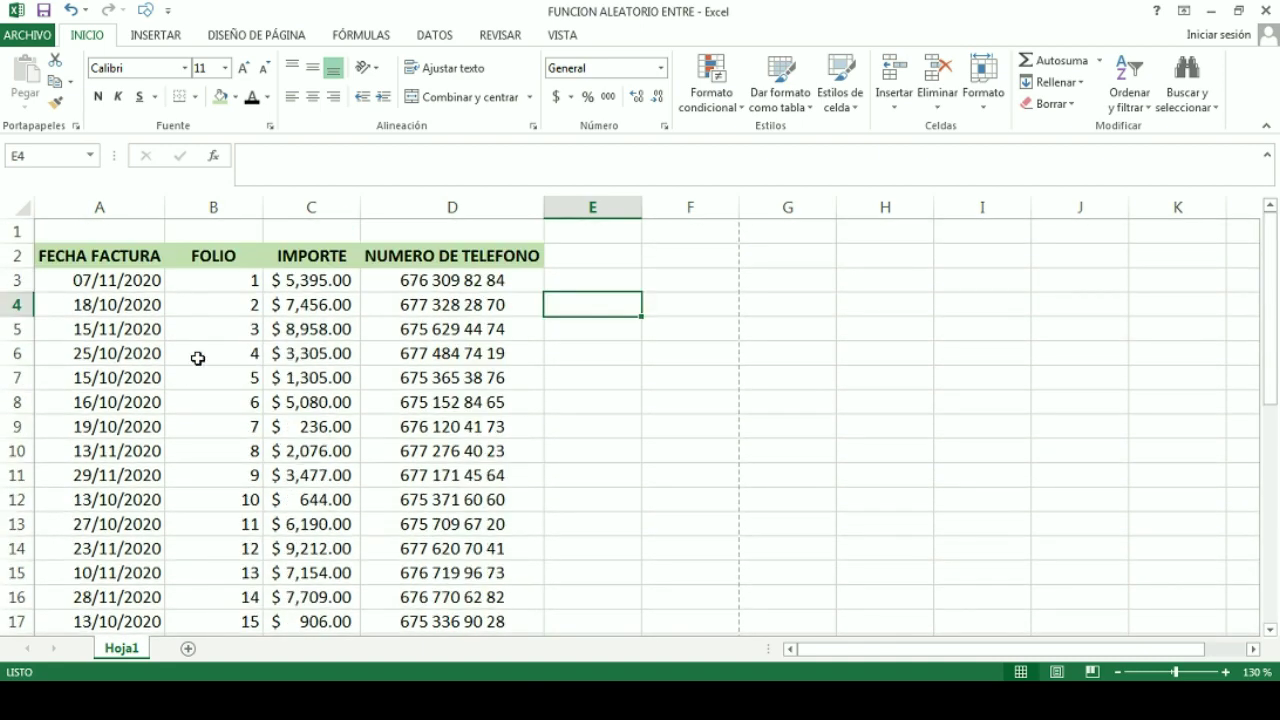
scroll(131, 426, "down", 2)
scroll(135, 435, "down", 3)
scroll(135, 435, "down", 2)
scroll(126, 449, "down", 3)
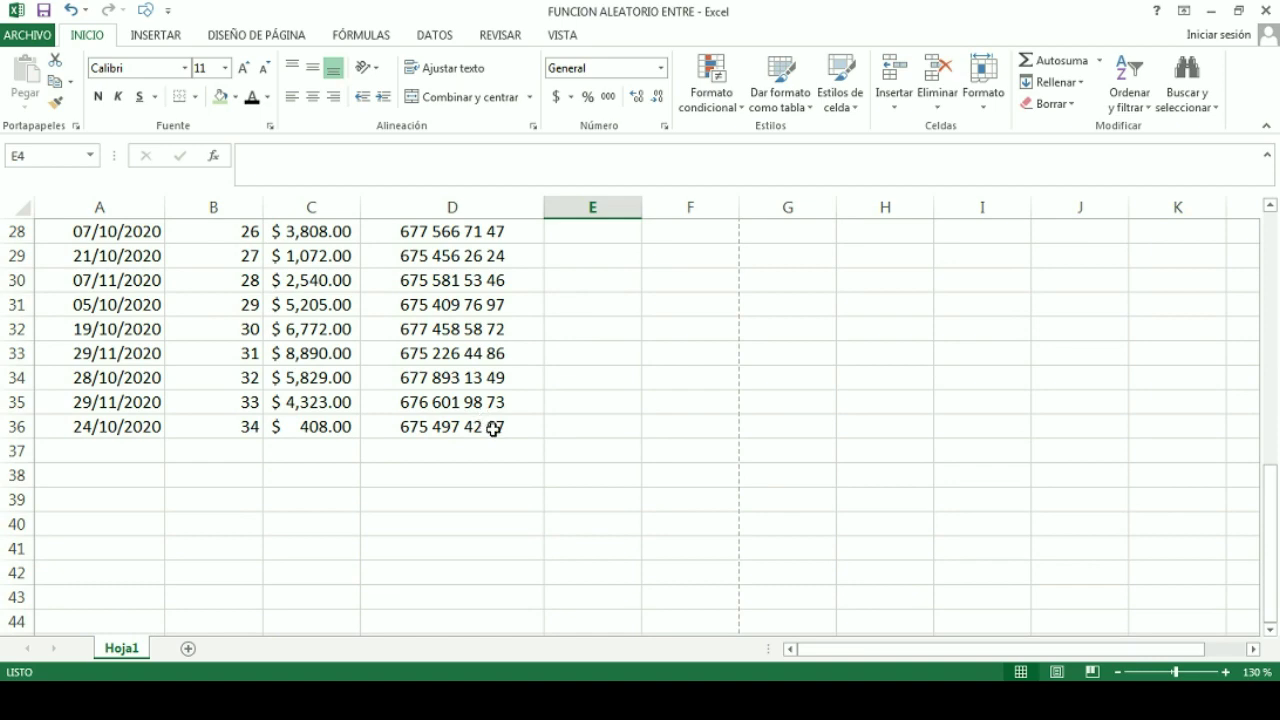
scroll(490, 426, "up", 3)
scroll(493, 428, "up", 3)
scroll(493, 428, "up", 3)
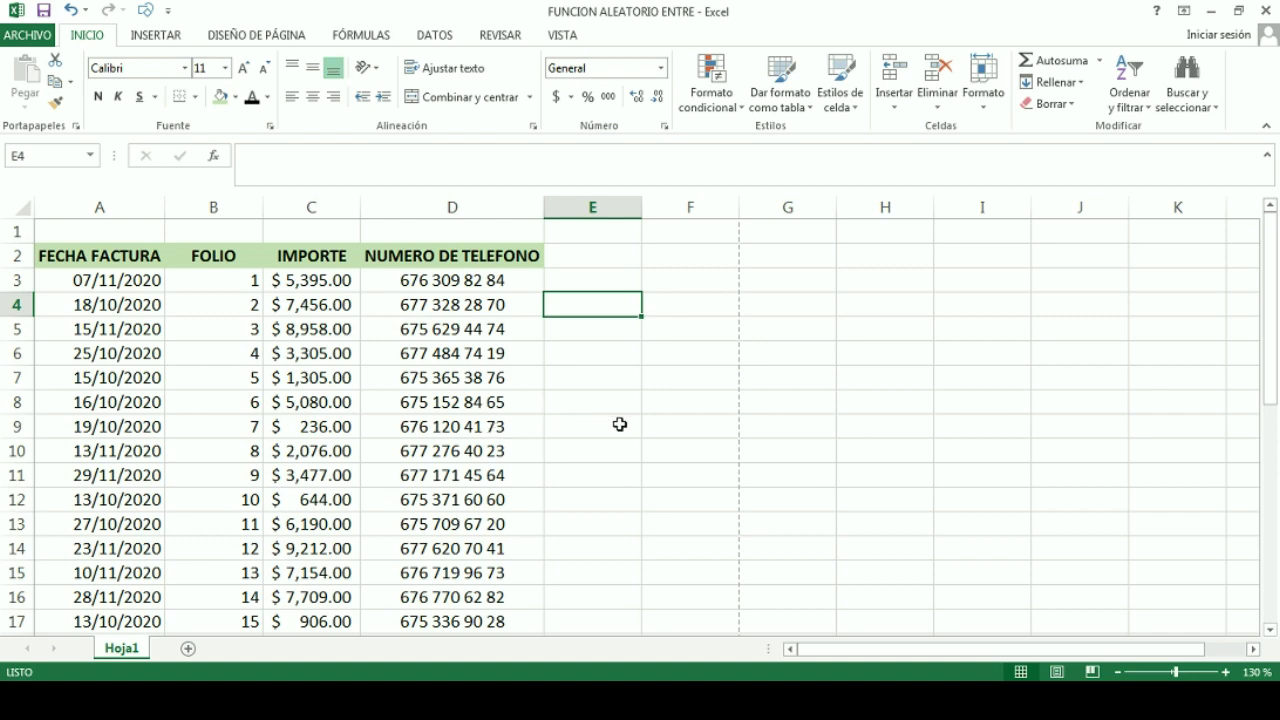
scroll(622, 428, "down", 3)
scroll(625, 429, "down", 3)
scroll(626, 431, "down", 1)
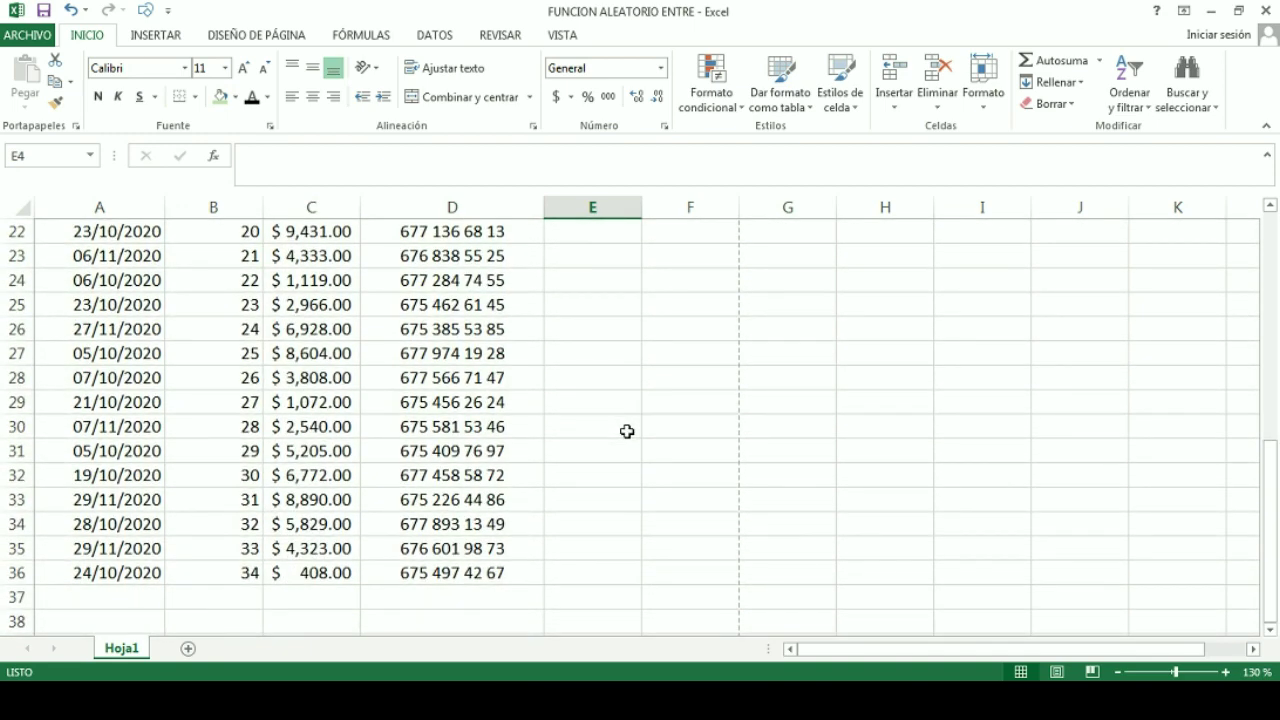
scroll(627, 431, "up", 4)
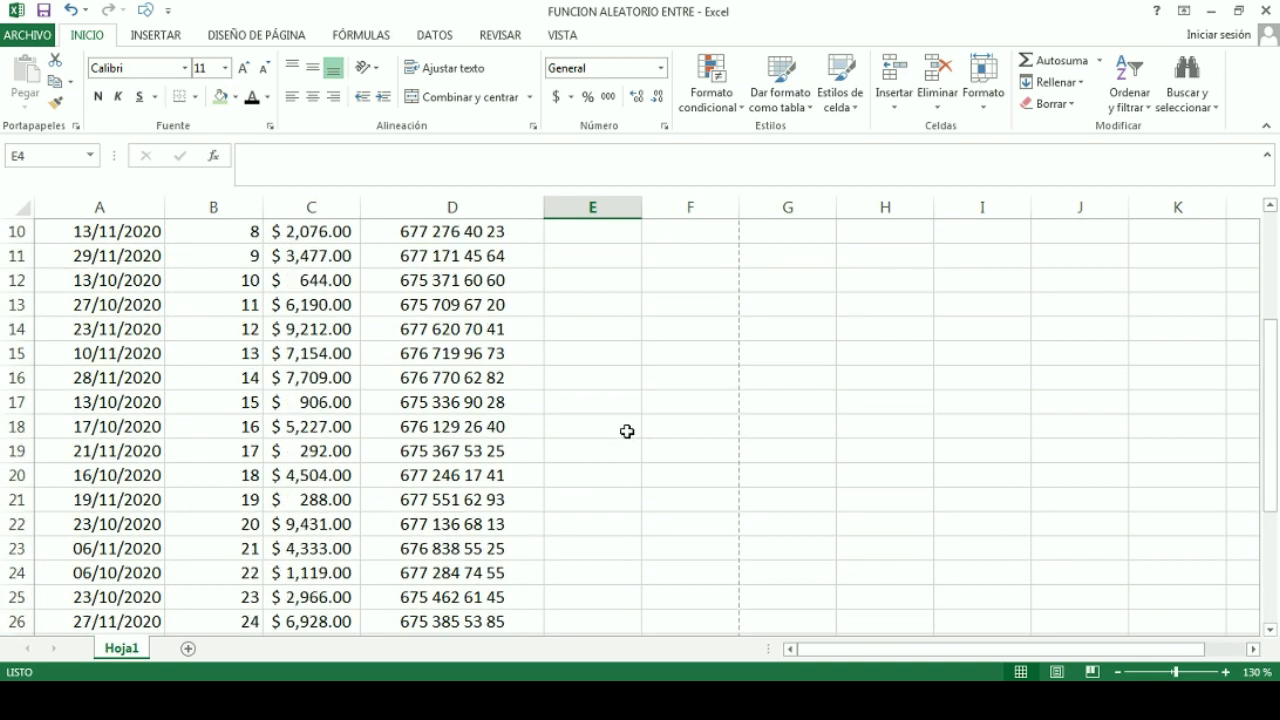
scroll(627, 431, "up", 3)
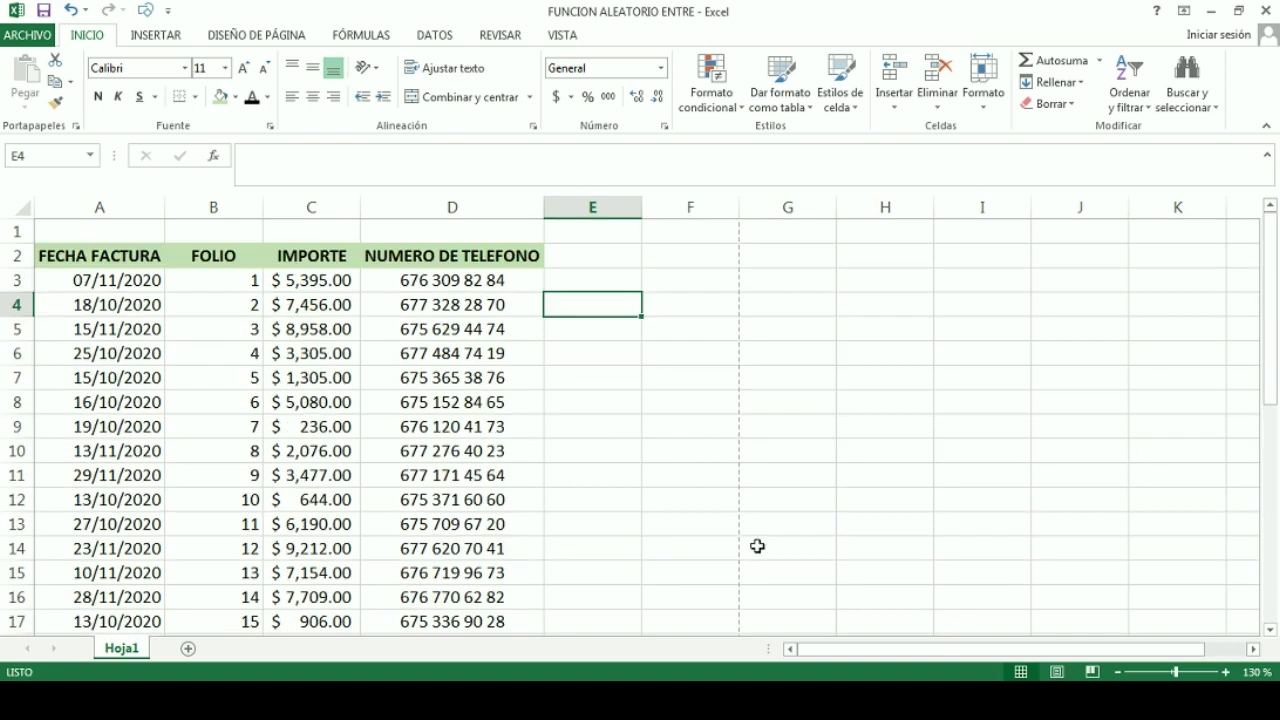